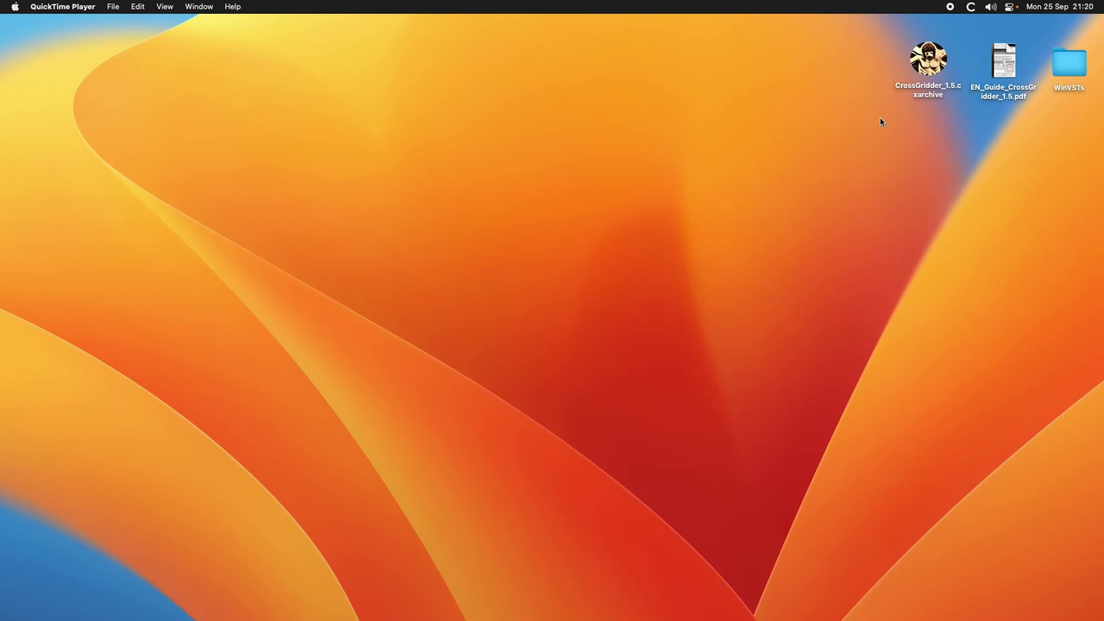
Open the CrossOver Trial bookmark in the browser.
click(939, 59)
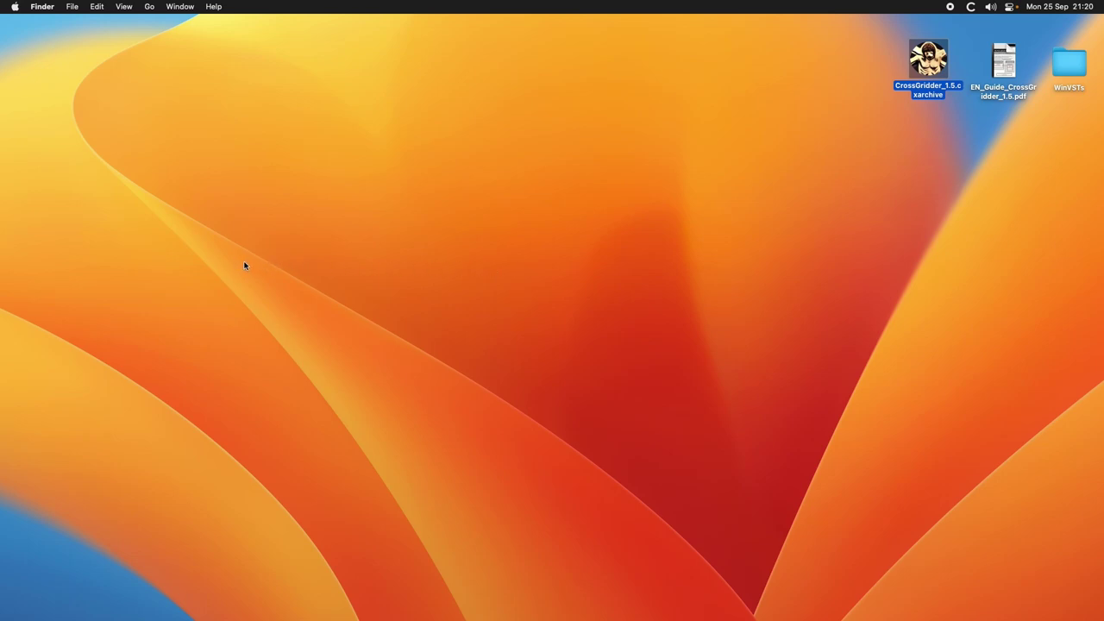
click(16, 264)
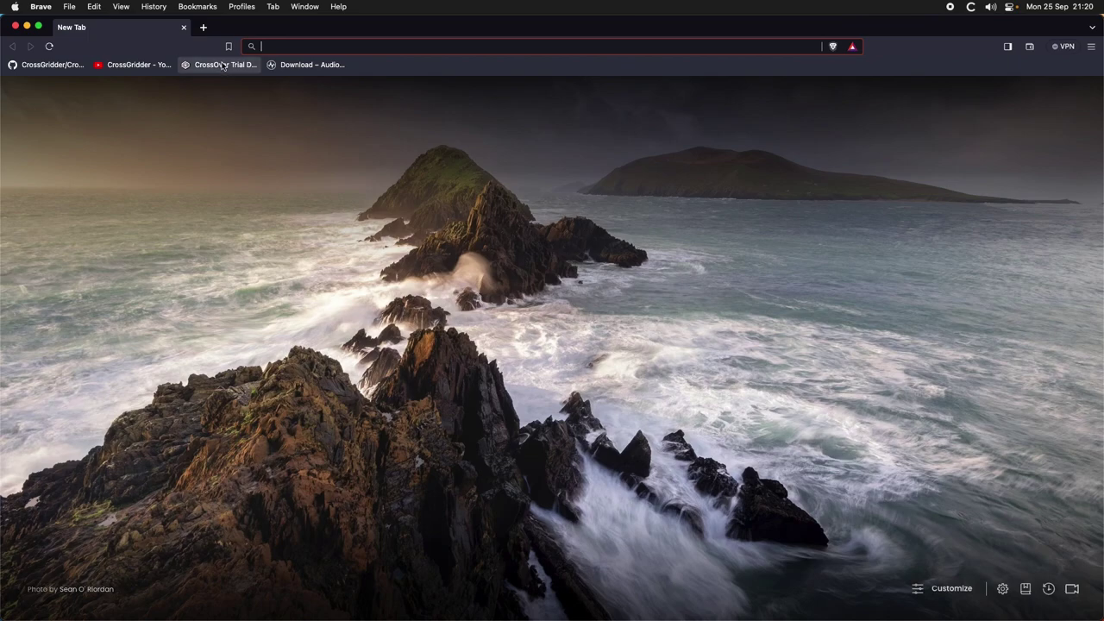
click(220, 65)
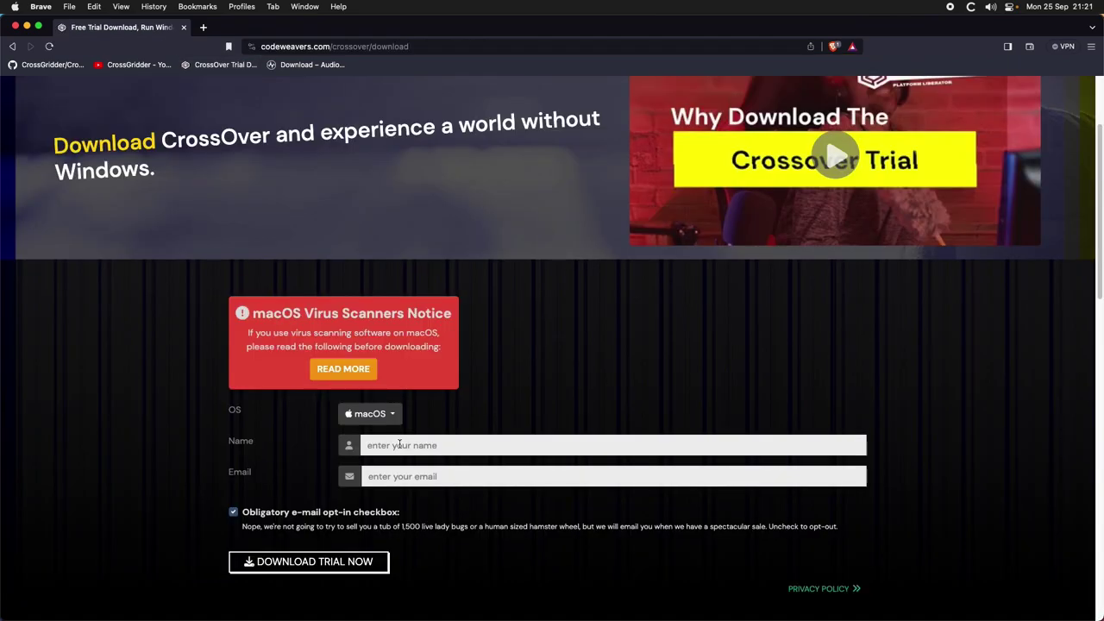
Autofill the trial form's name and e-mail, request the download, then cancel saving crossover-23.0.1.zip.
click(399, 444)
click(418, 471)
click(416, 476)
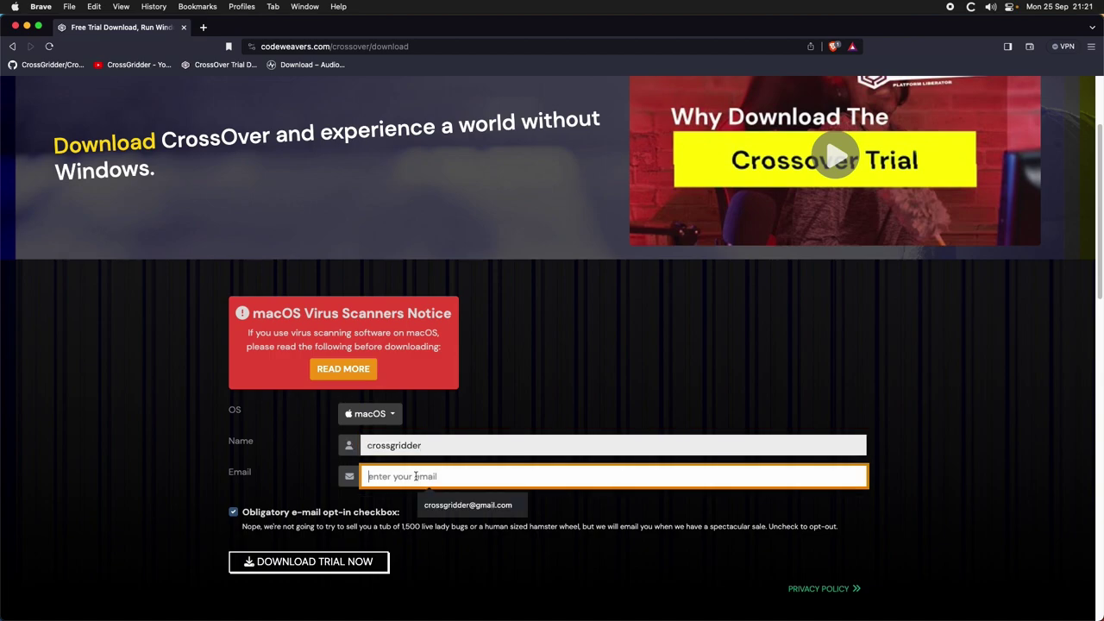
click(466, 505)
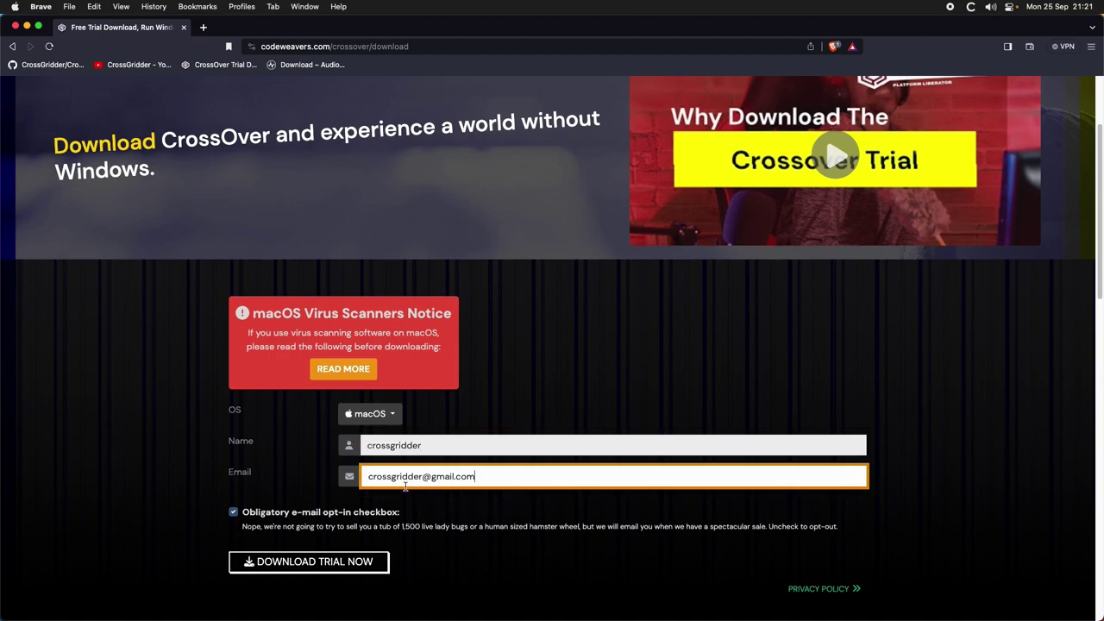
click(318, 569)
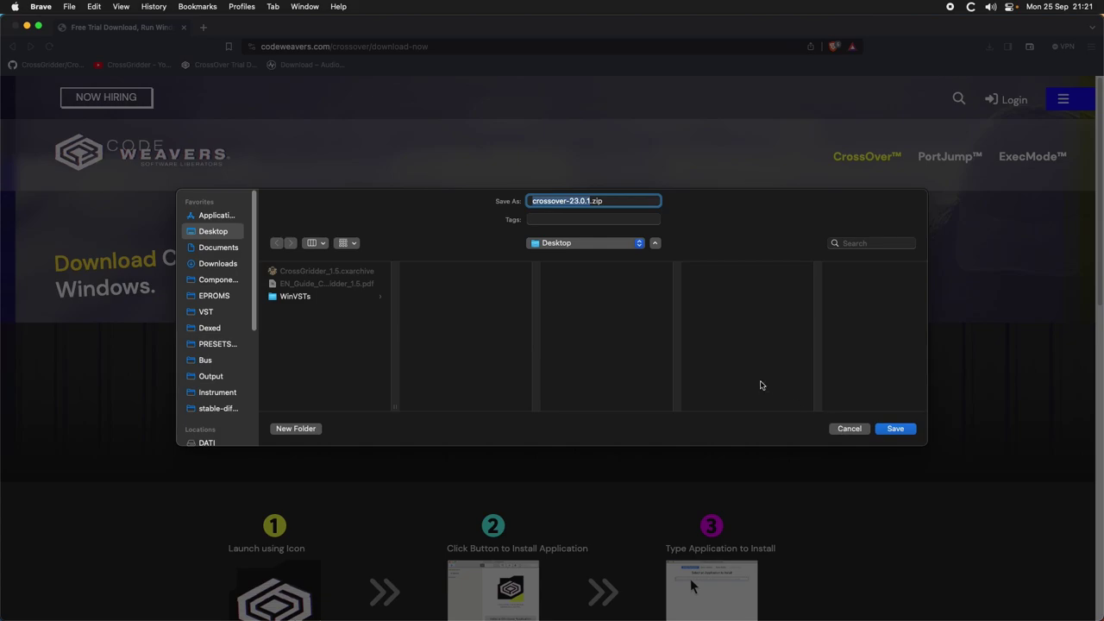
click(851, 430)
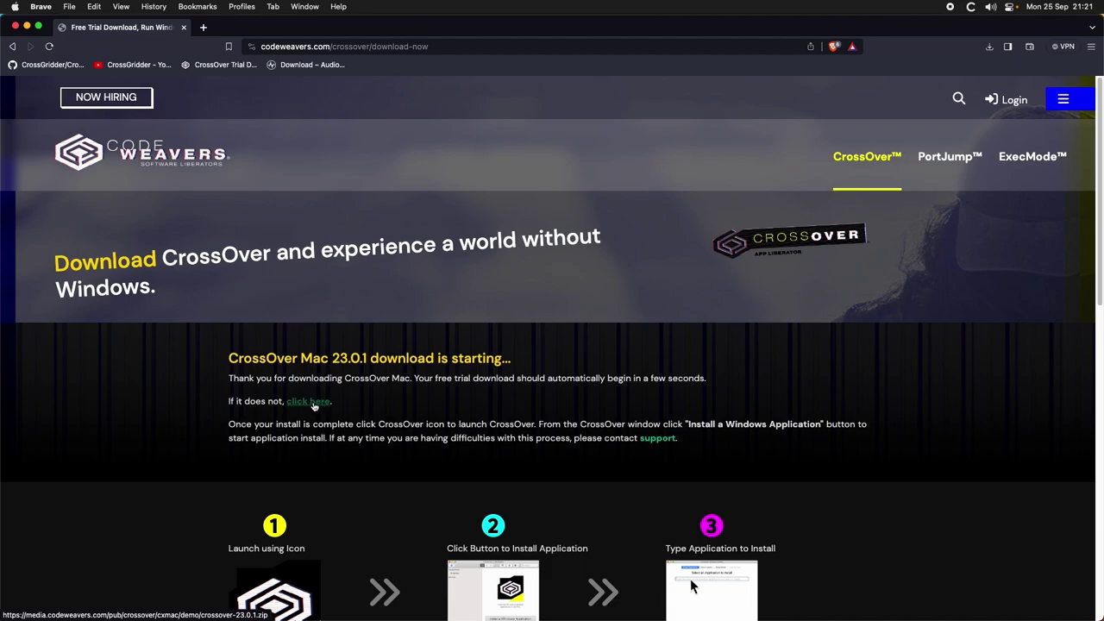
Copy the 'click here' download link and paste it into the address bar.
right_click(322, 405)
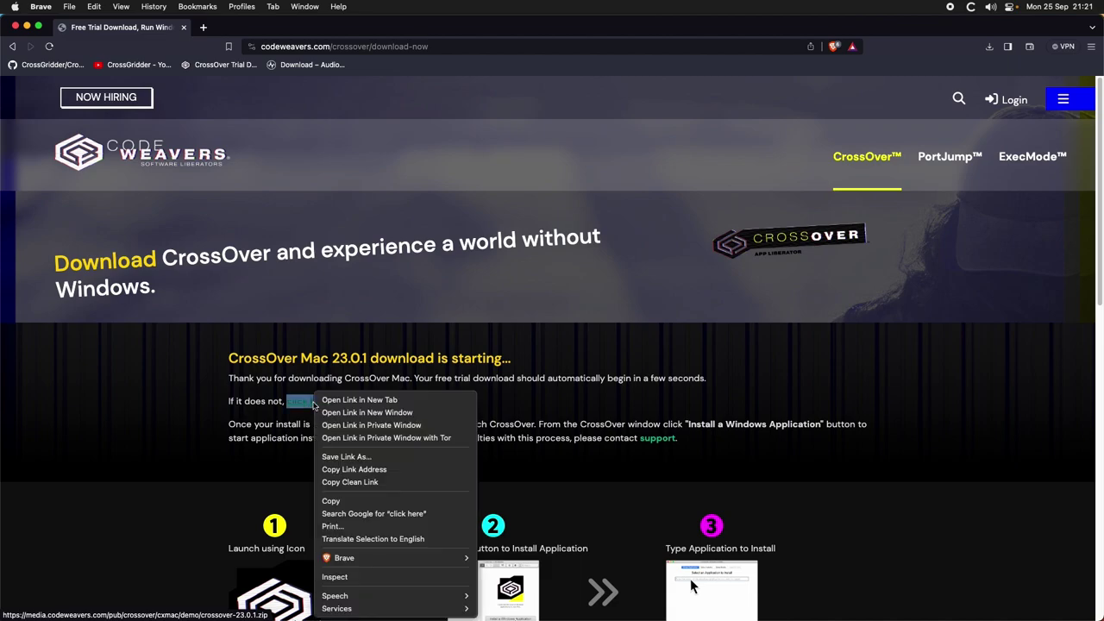
click(349, 469)
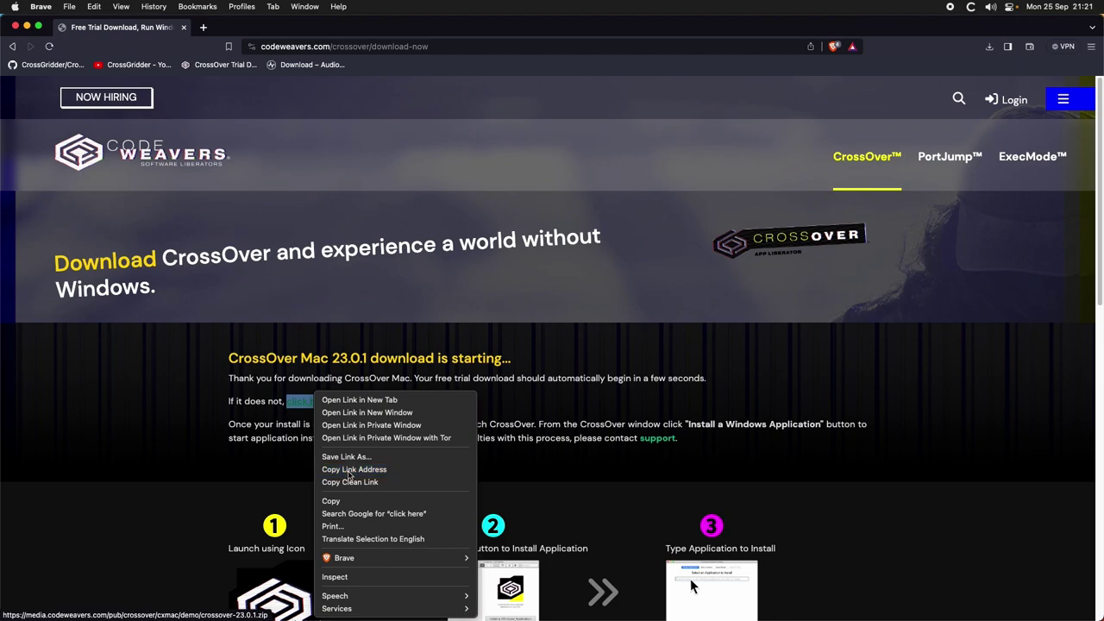
click(301, 46)
right_click(301, 46)
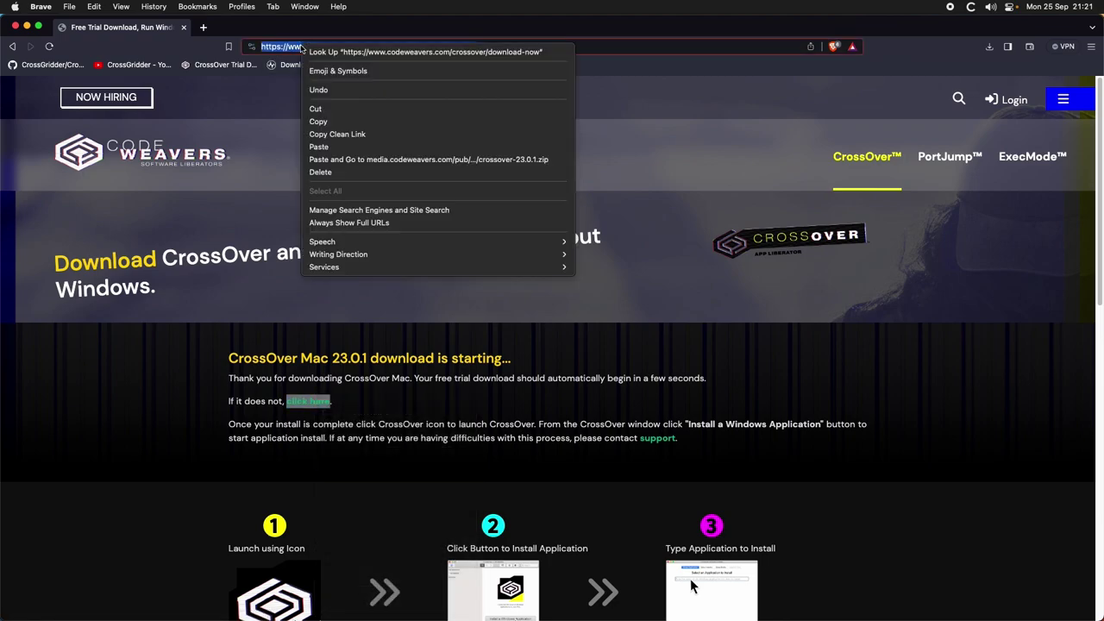
click(349, 146)
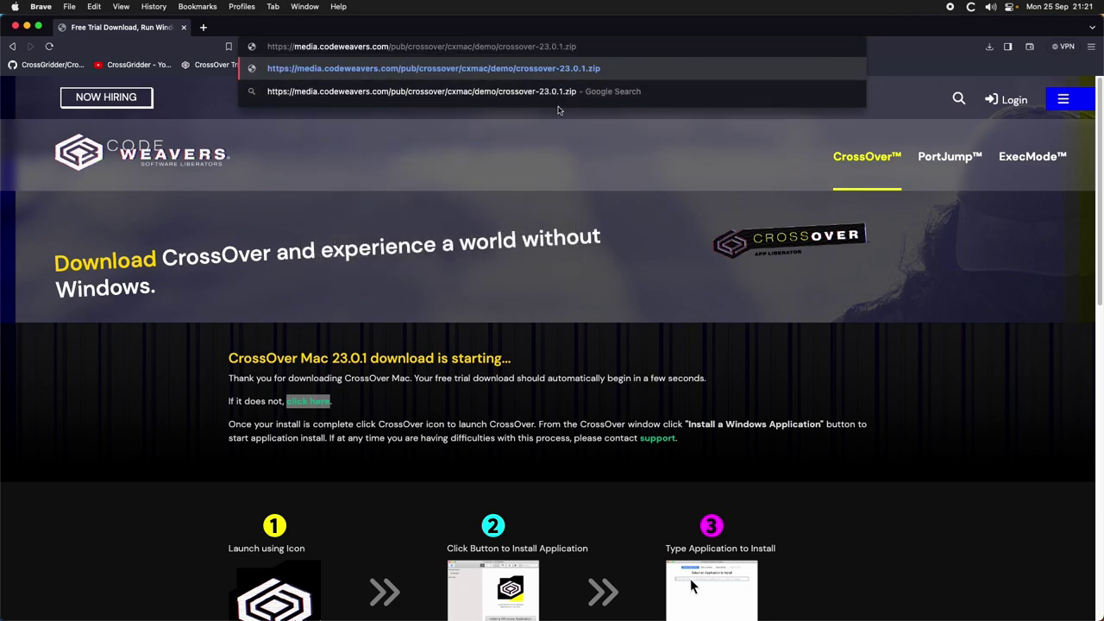
Change the link's version to 22.1.1, load it, and save crossover-22.1.1.zip to the Desktop.
key(BackSpace)
text(2)
key(BackSpace)
text(1)
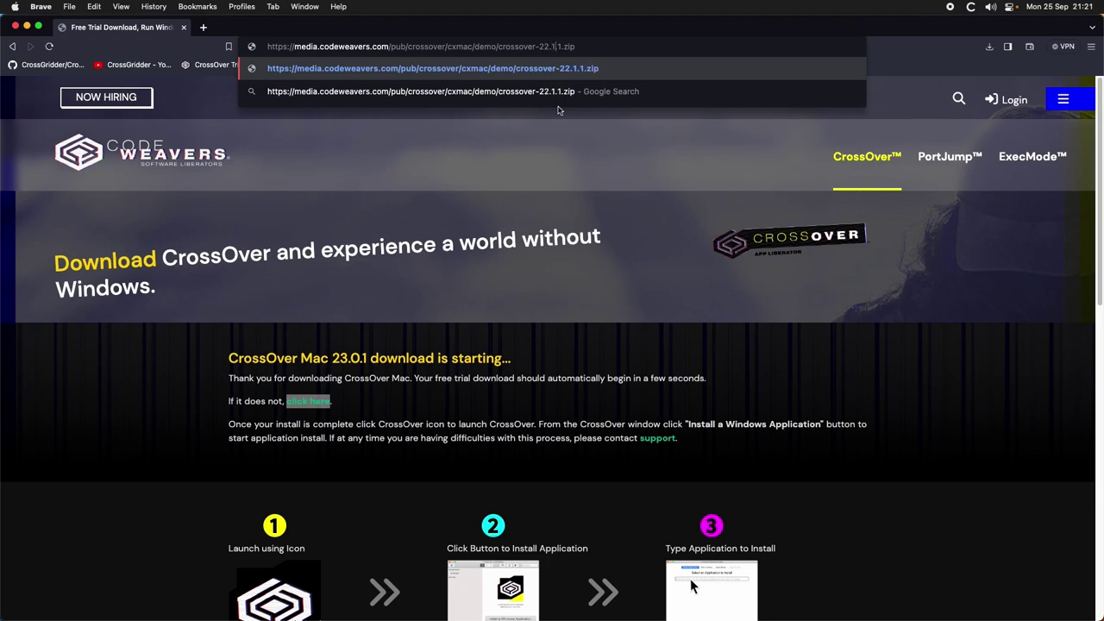
key(Return)
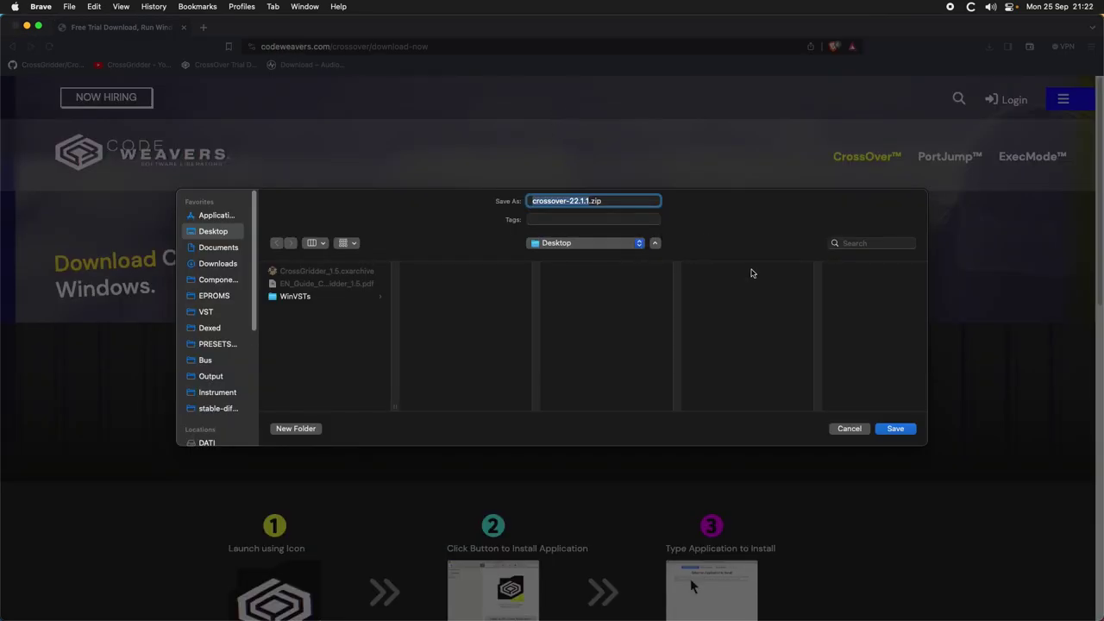
click(897, 428)
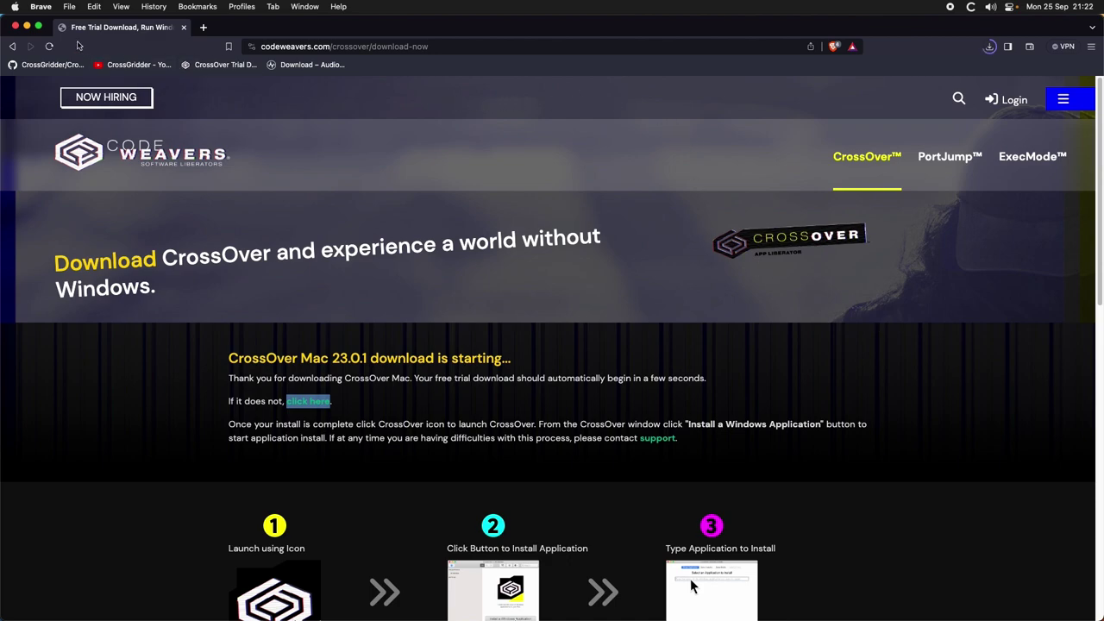
Minimize the browser, start expanding crossover-22.1.1.zip, then cancel Archive Utility.
click(27, 27)
double_click(1052, 170)
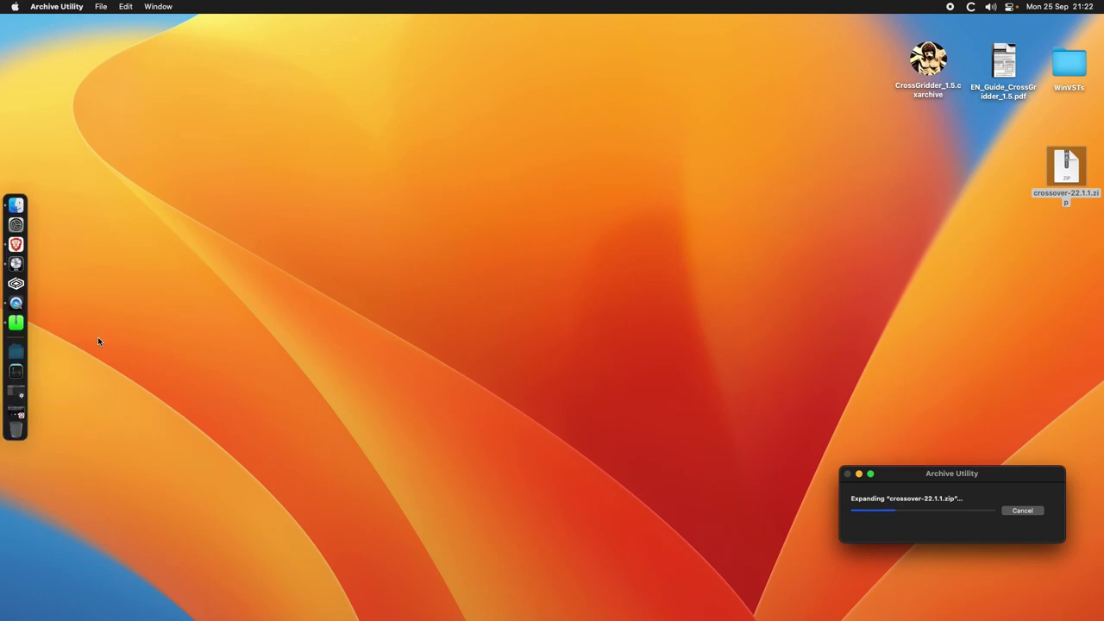
click(15, 350)
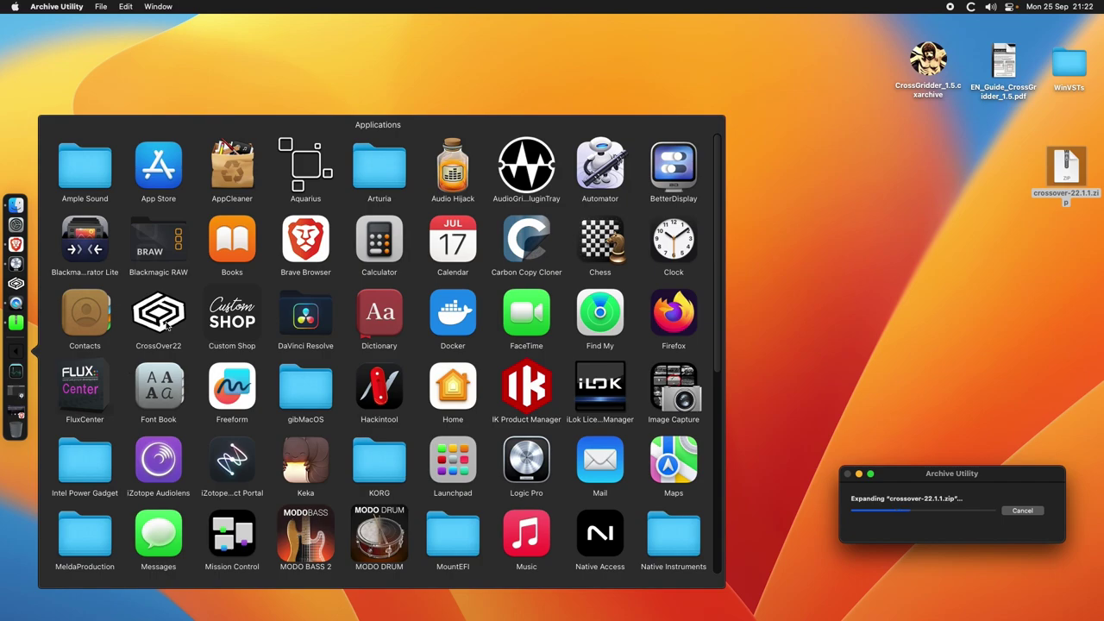
click(992, 345)
click(1024, 510)
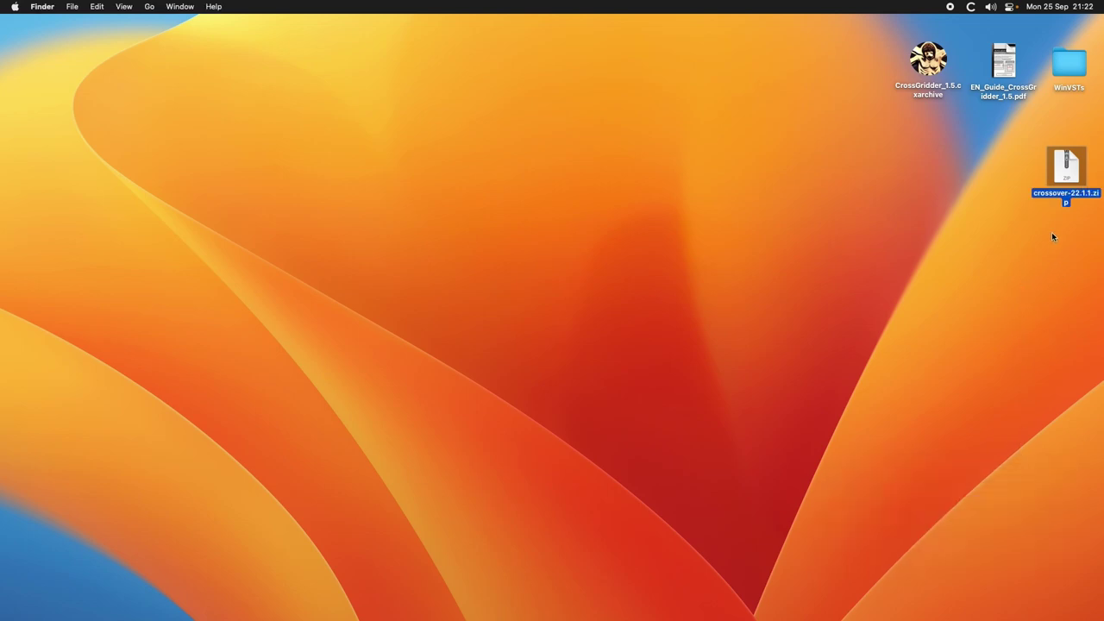
Move crossover-22.1.1.zip to the Trash and choose Empty Trash.
right_click(1065, 164)
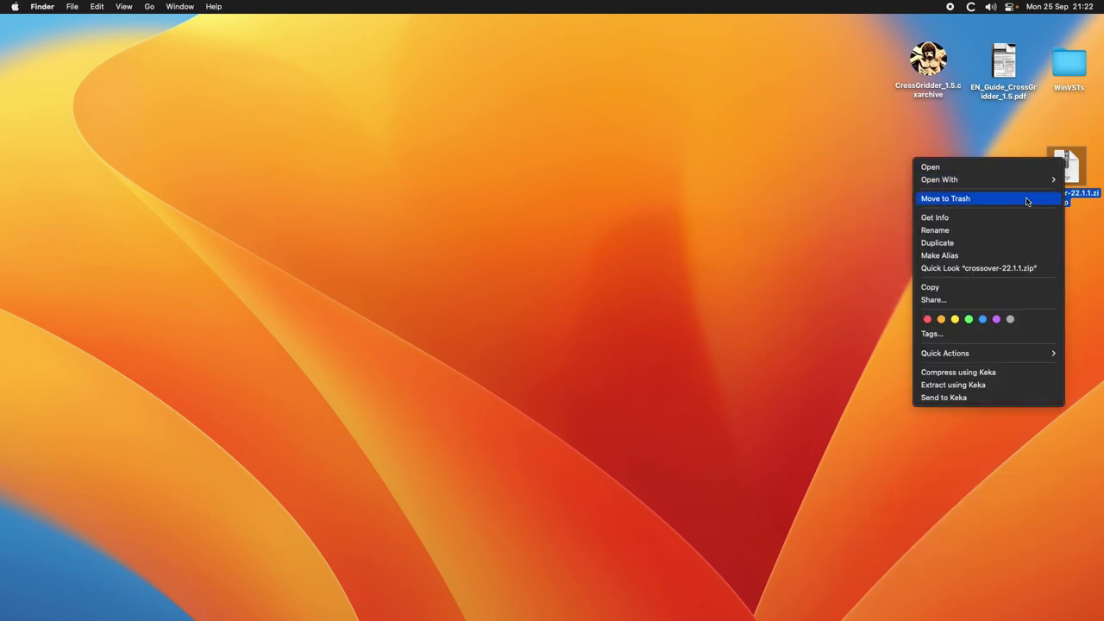
click(1027, 201)
mouse_move(2, 457)
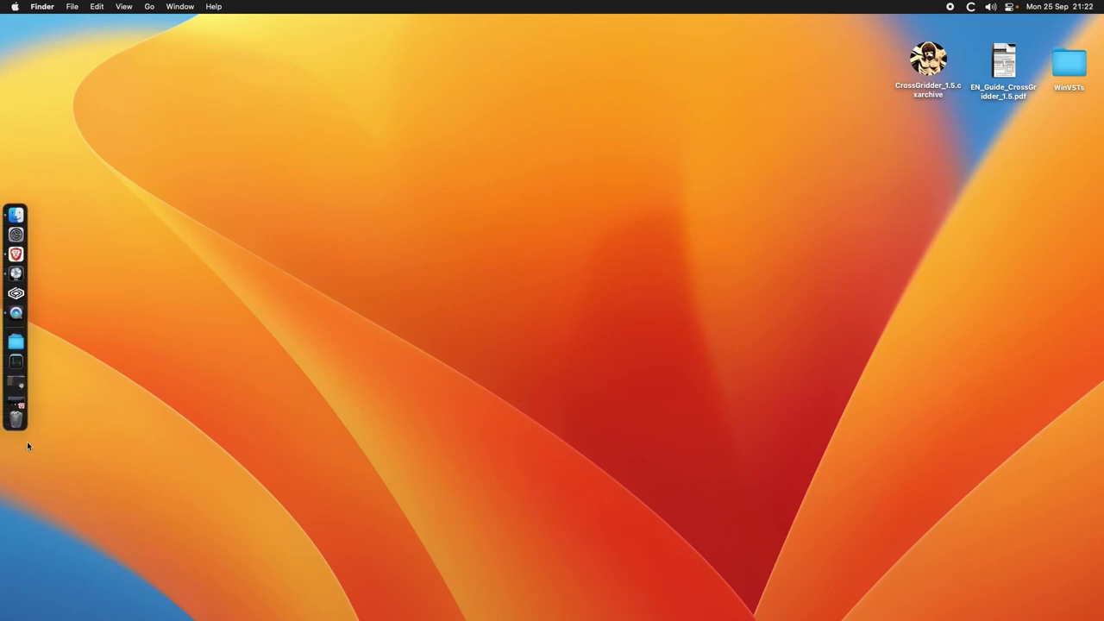
right_click(16, 418)
click(57, 433)
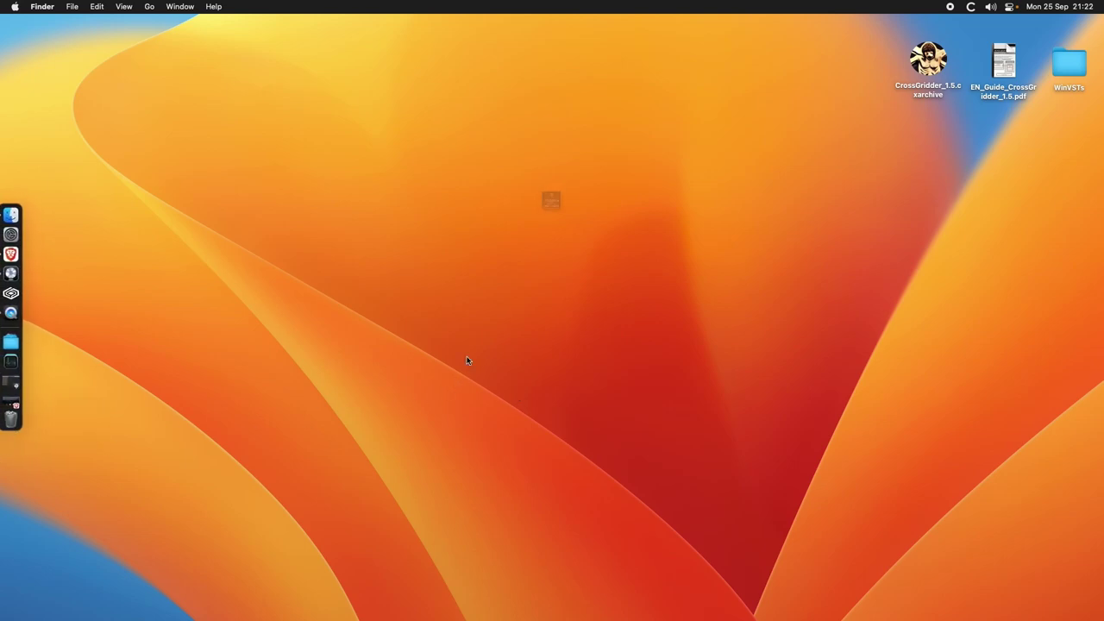
Confirm emptying the Trash and open the AudioGridder download page.
click(603, 252)
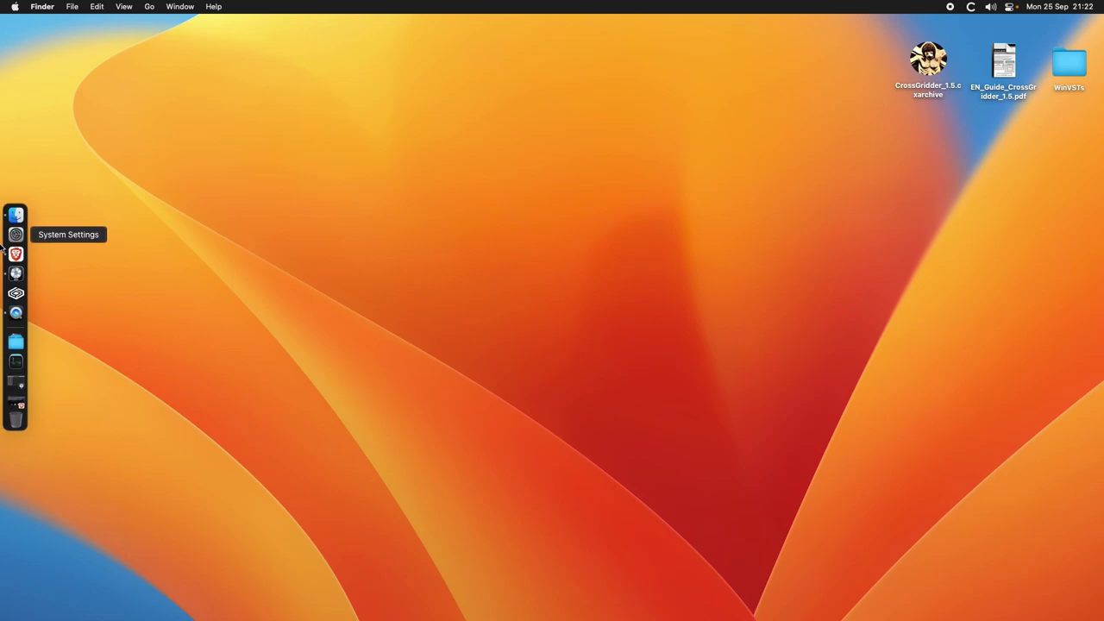
click(15, 251)
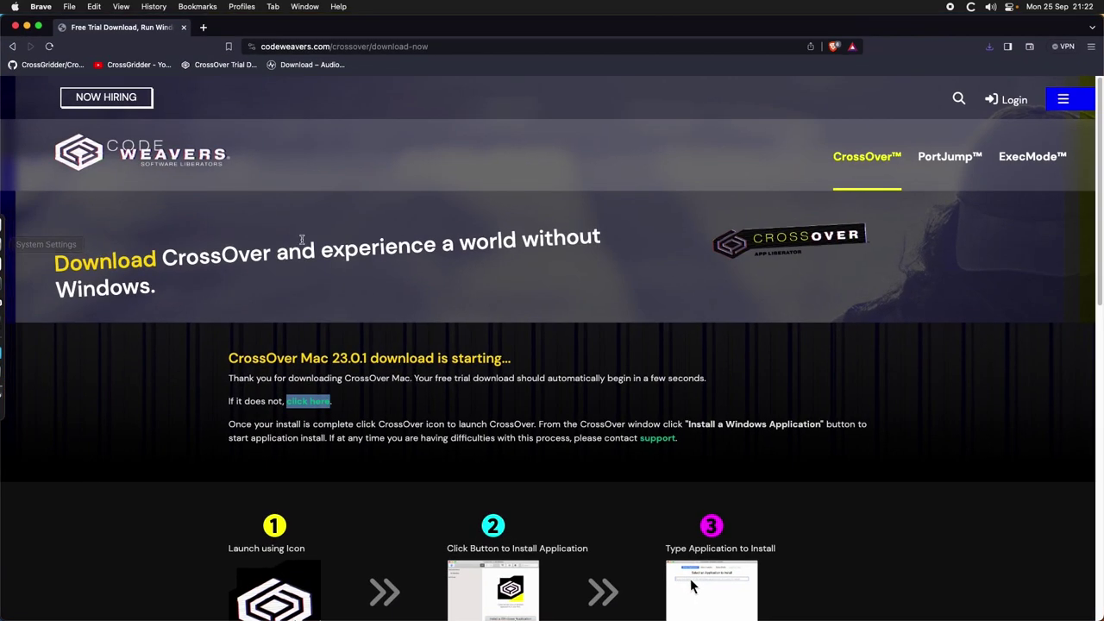
click(294, 67)
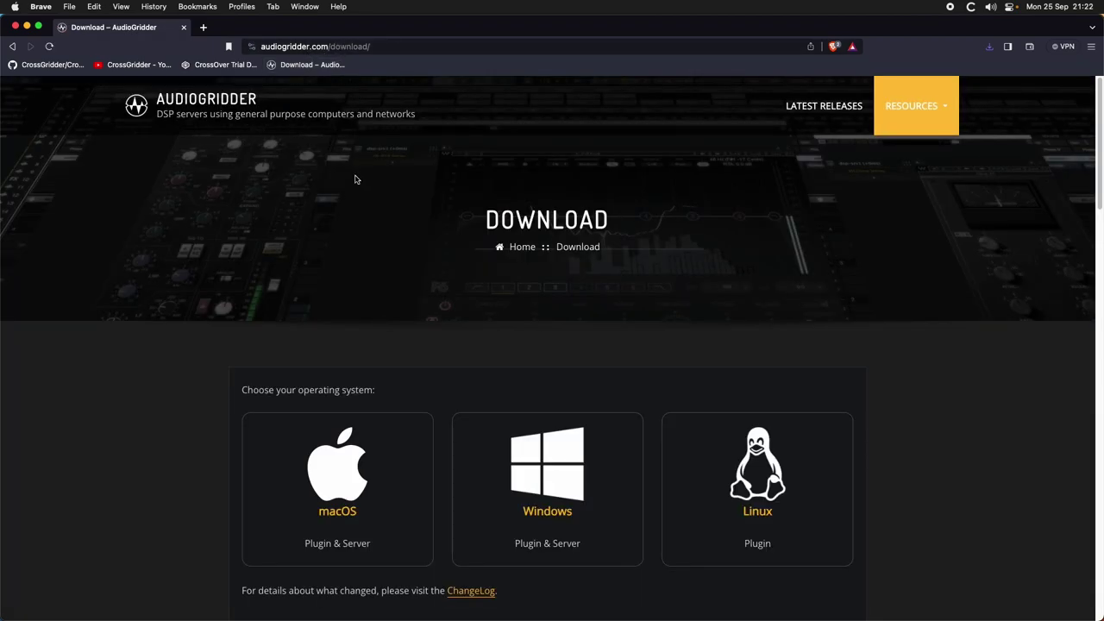
Save AudioGridderPlugin_1.2.0_1_macOS-x86_64.pkg from the macOS installers list to the Desktop.
click(340, 494)
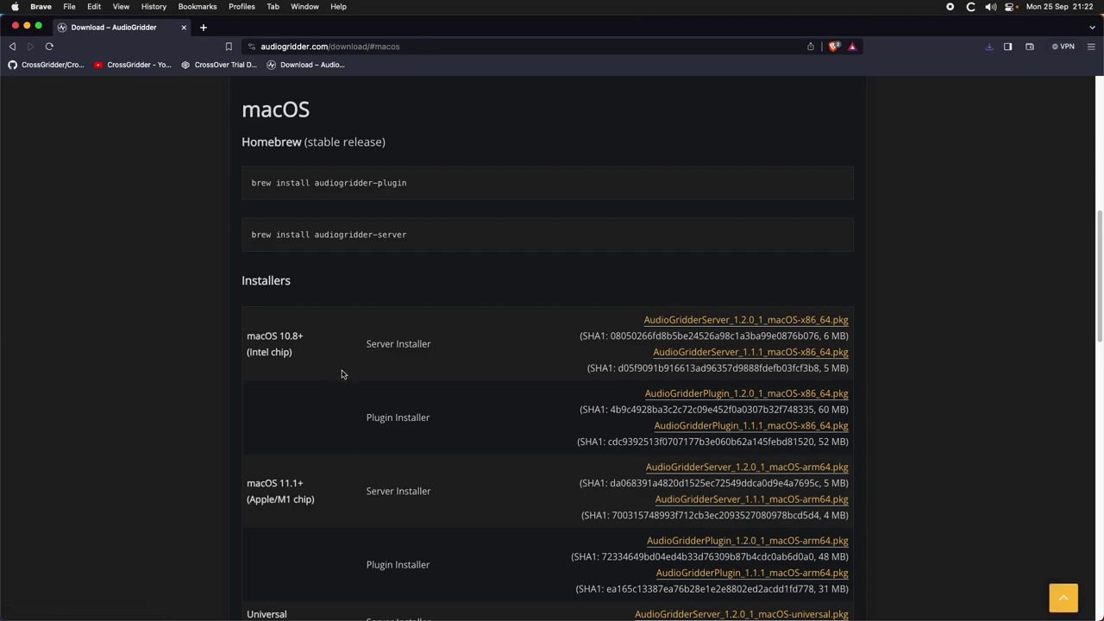
scroll(308, 380, down, 1)
scroll(308, 380, down, 4)
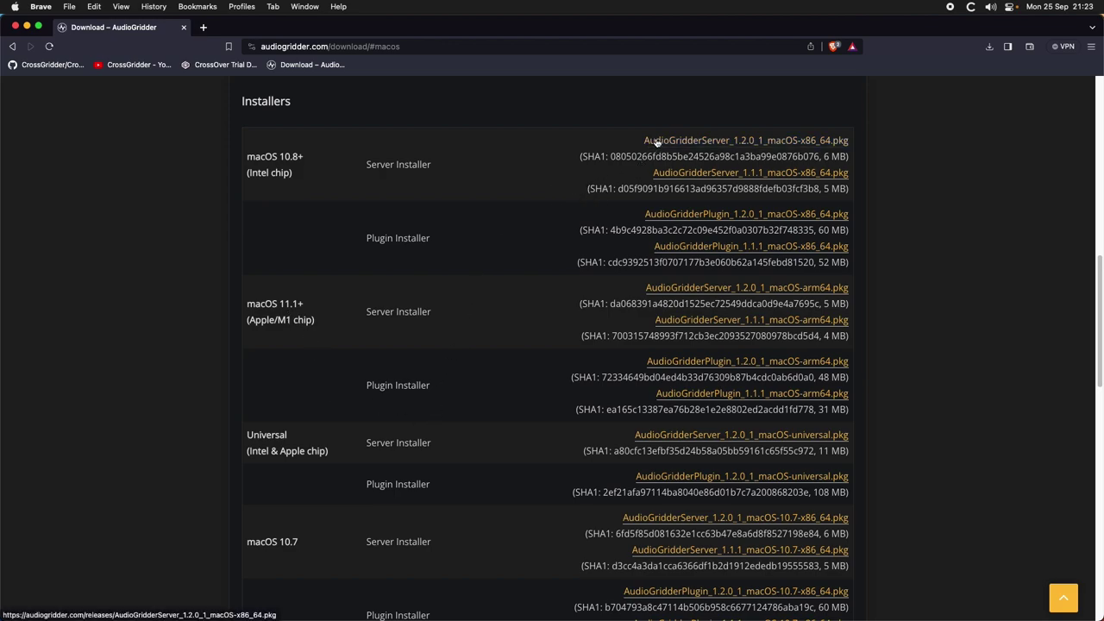
click(686, 218)
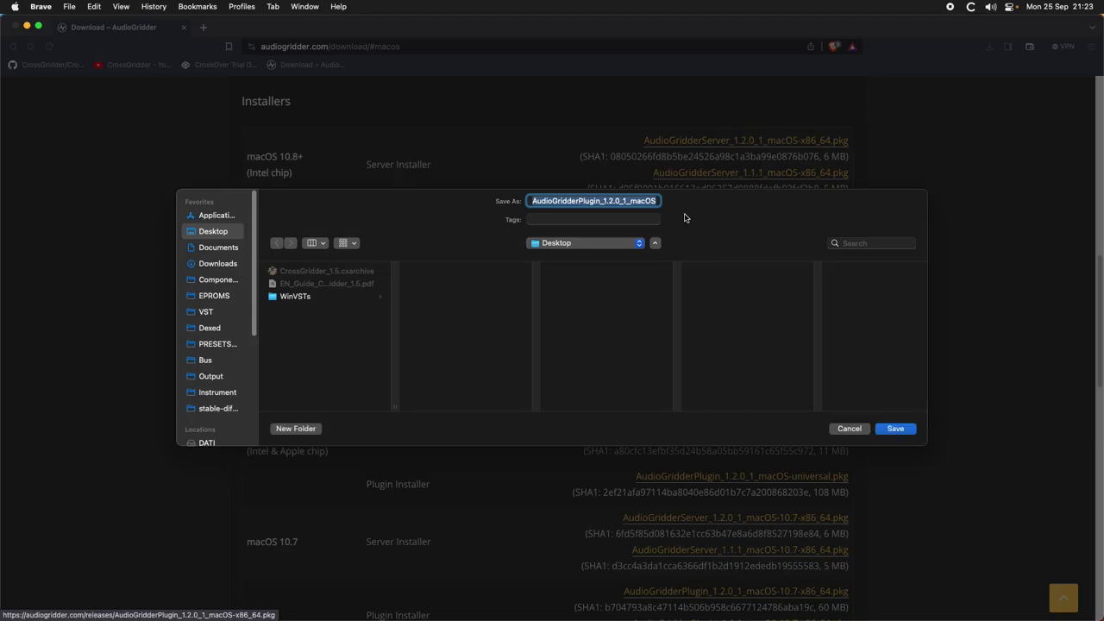
click(897, 428)
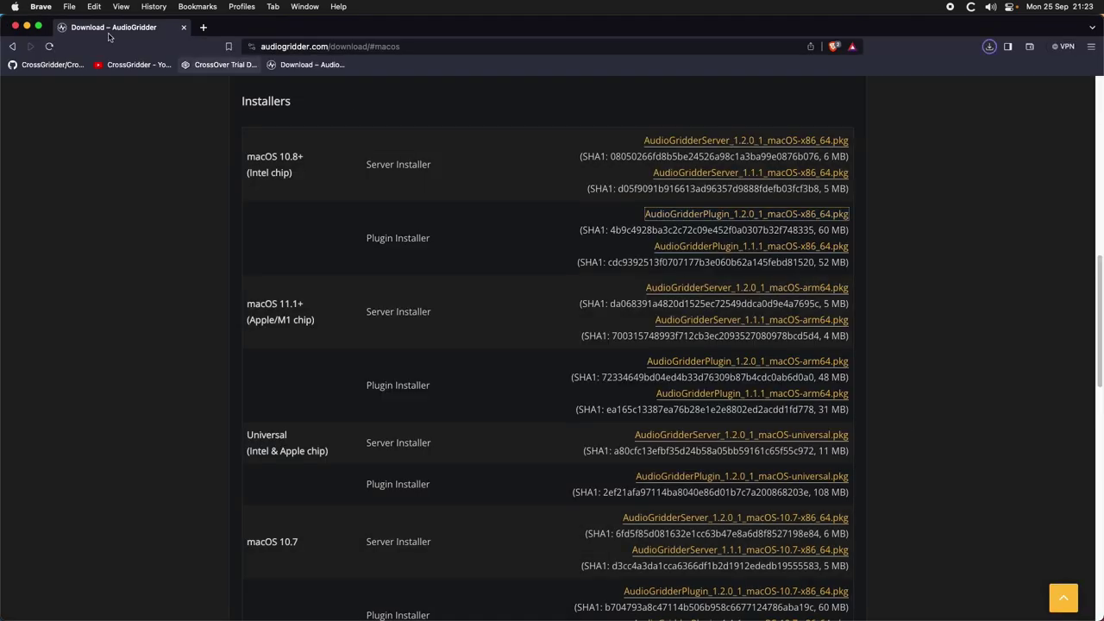
Open the AudioGridder plugin pkg, continue through the introduction, and accept the license.
click(27, 27)
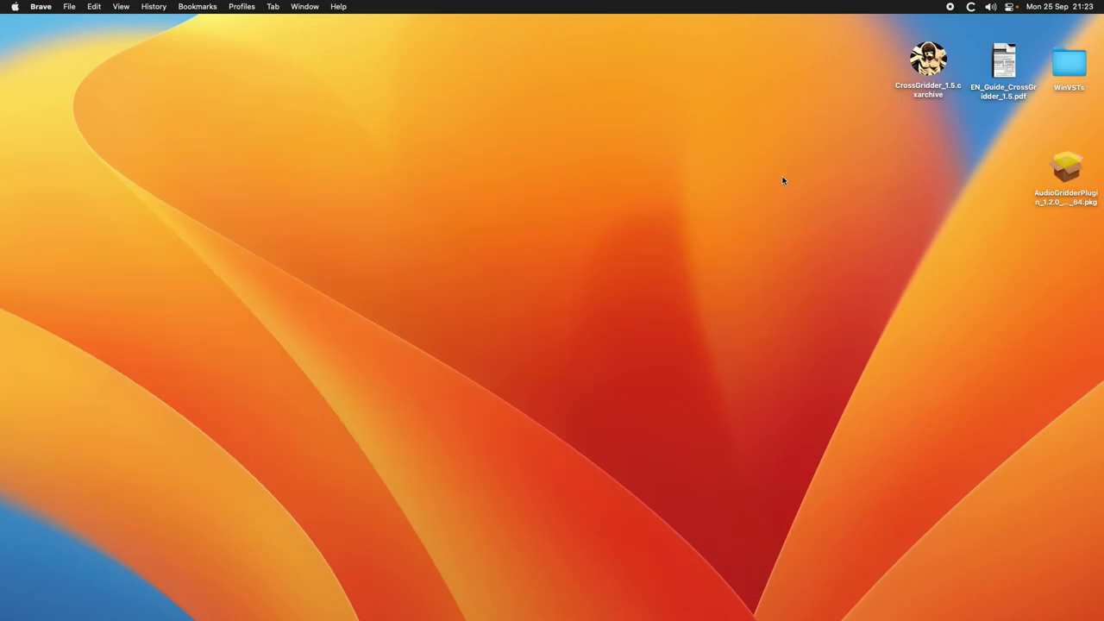
right_click(1068, 171)
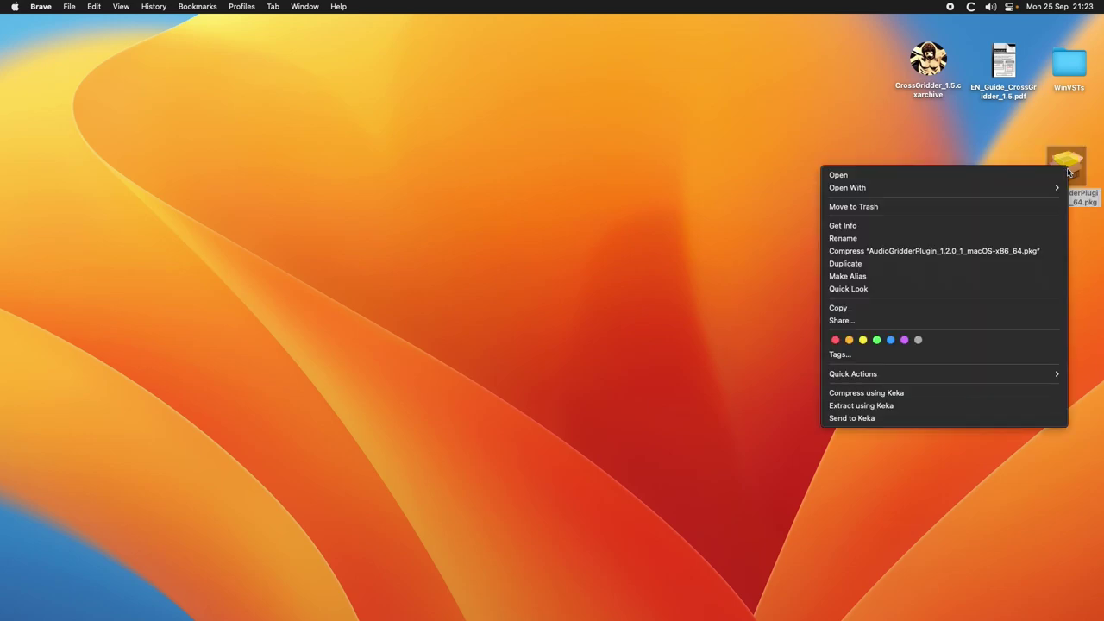
click(999, 176)
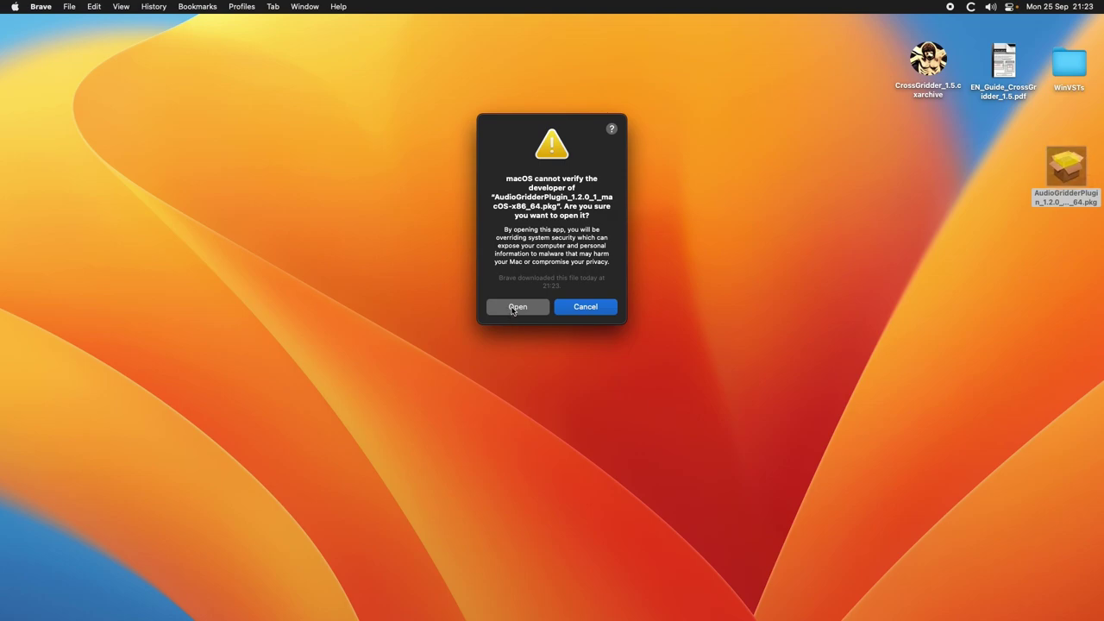
click(515, 308)
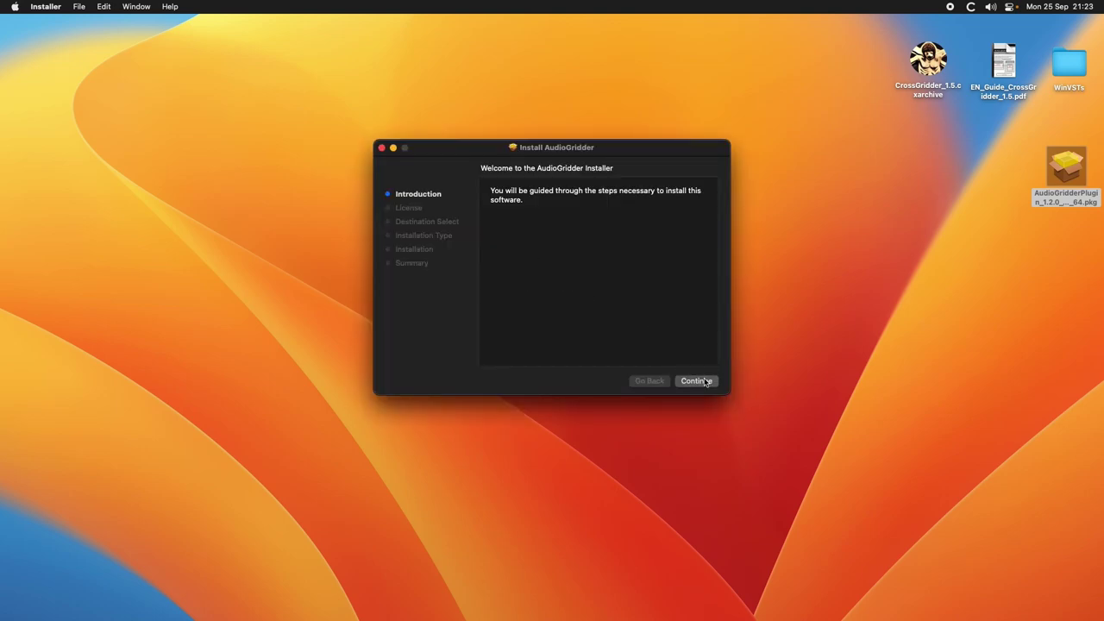
click(706, 382)
click(703, 383)
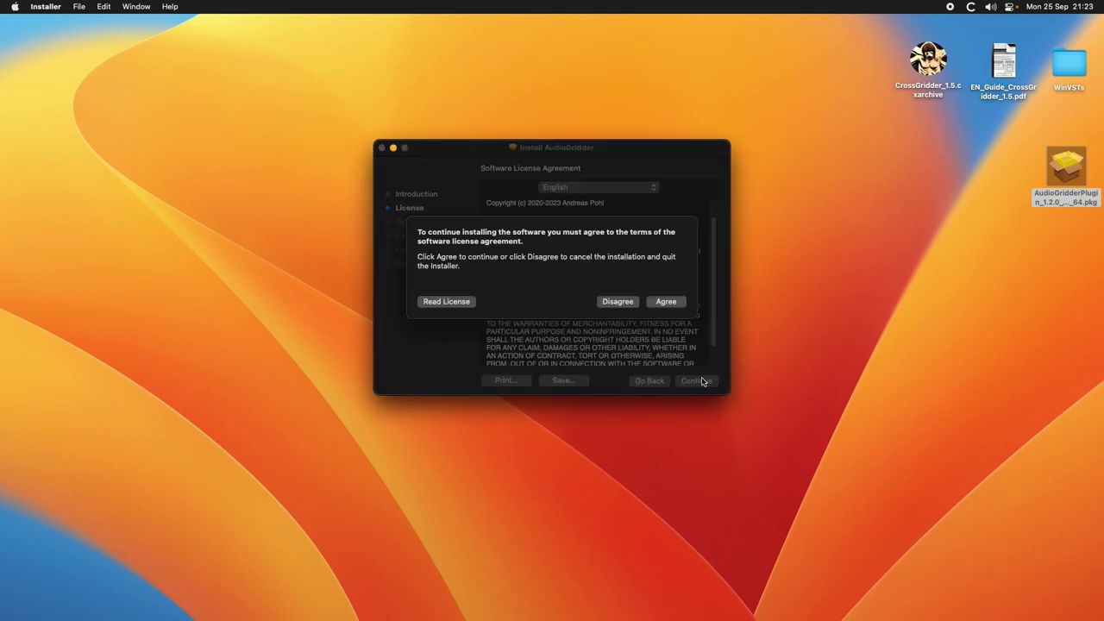
click(669, 306)
Customize the install, unticking Plugin VST3, VST2 and AAX.
click(509, 380)
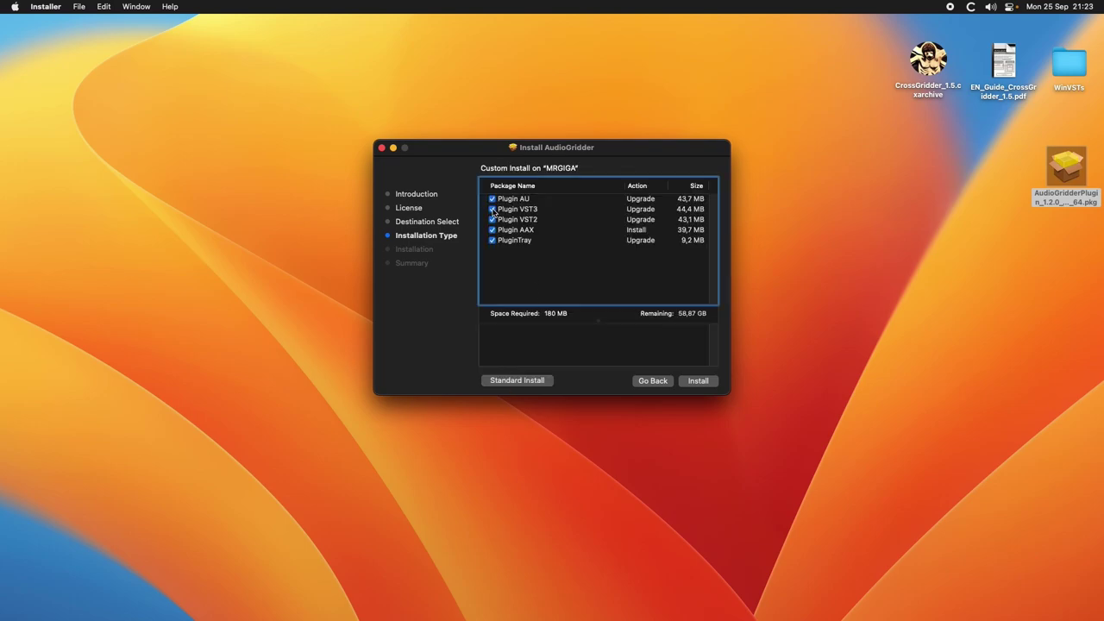
click(492, 208)
click(492, 219)
click(493, 230)
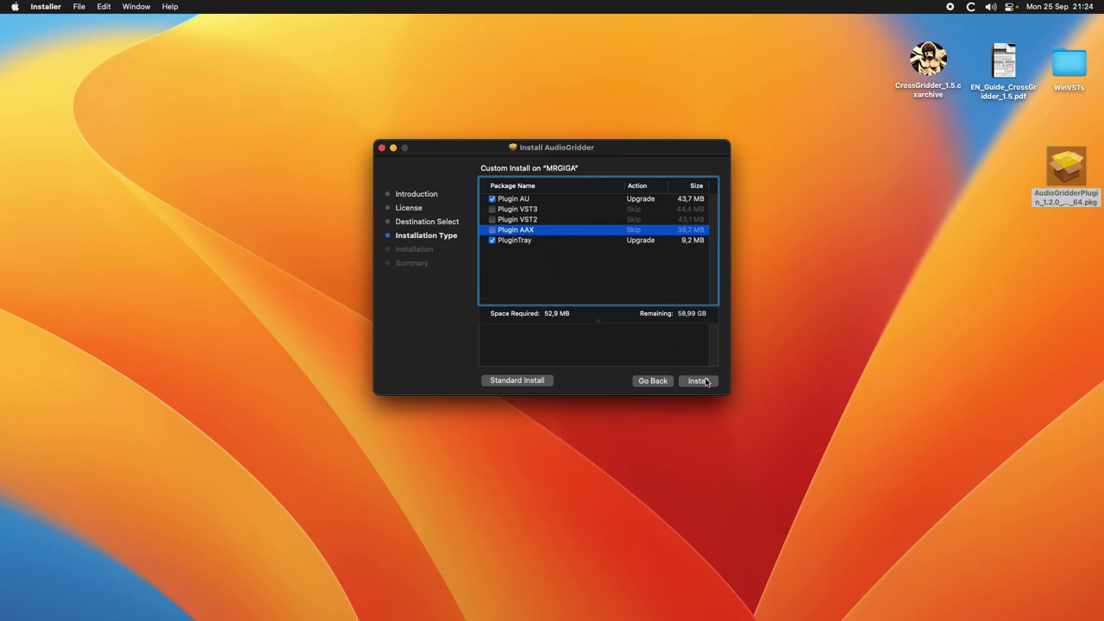
Close the Installer and move the AudioGridderPlugin pkg from the desktop to the Trash.
click(381, 148)
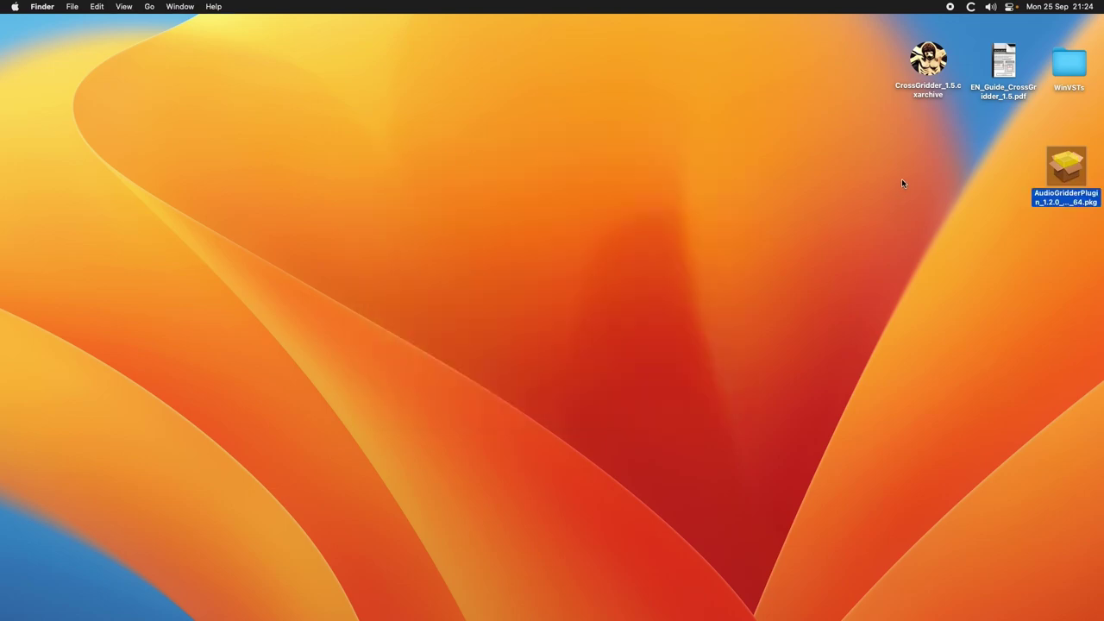
right_click(1066, 174)
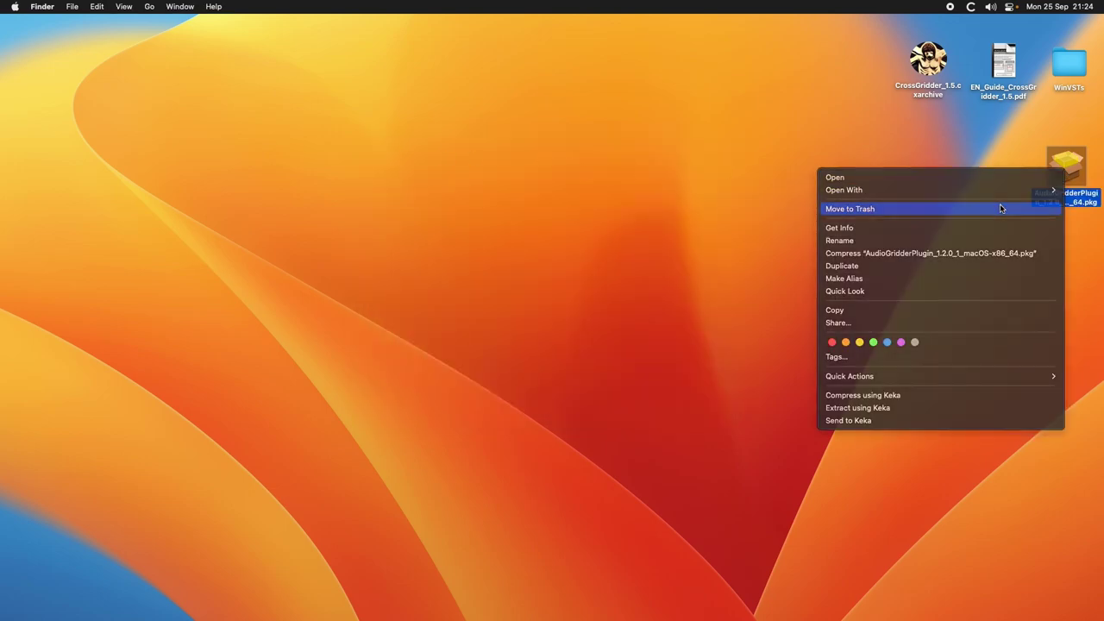
click(1000, 205)
Open the Apple menu and dismiss it without logging out.
click(14, 6)
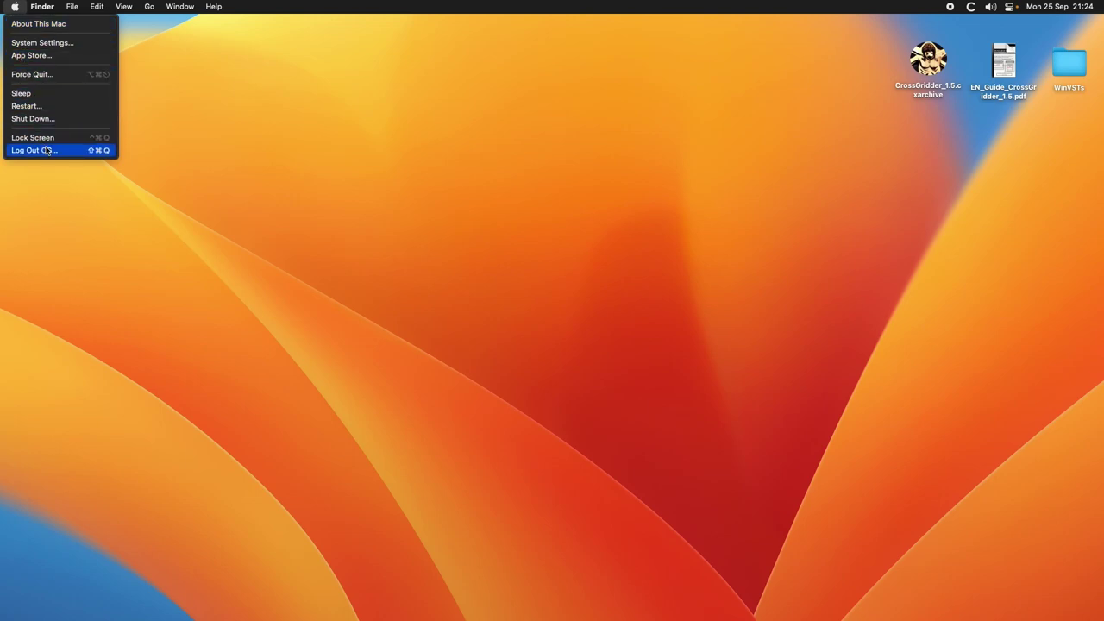
click(102, 191)
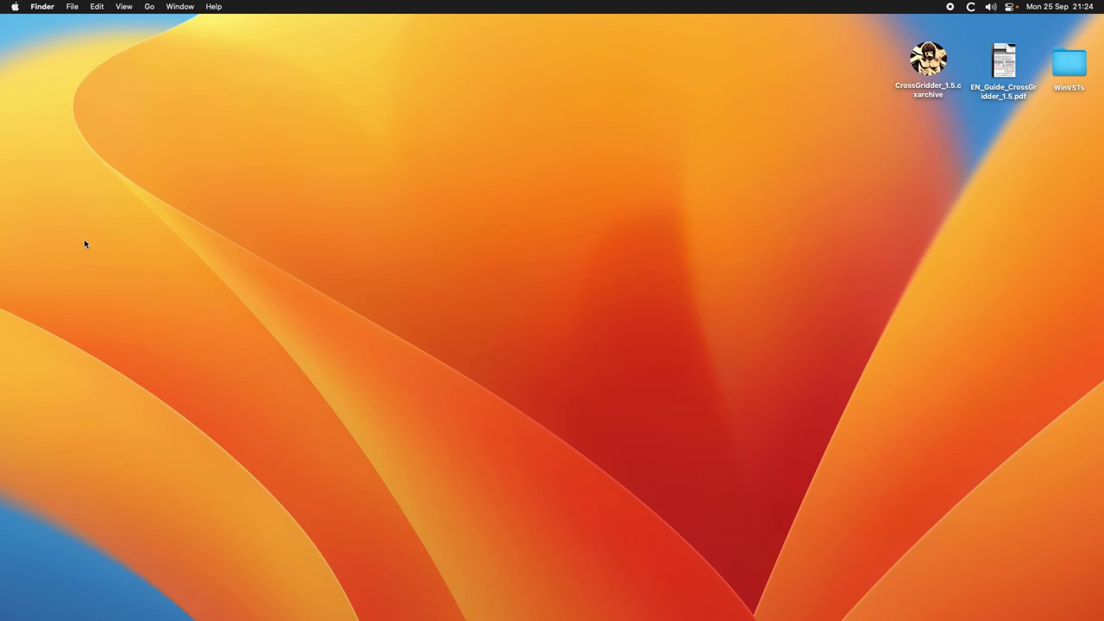
mouse_move(4, 233)
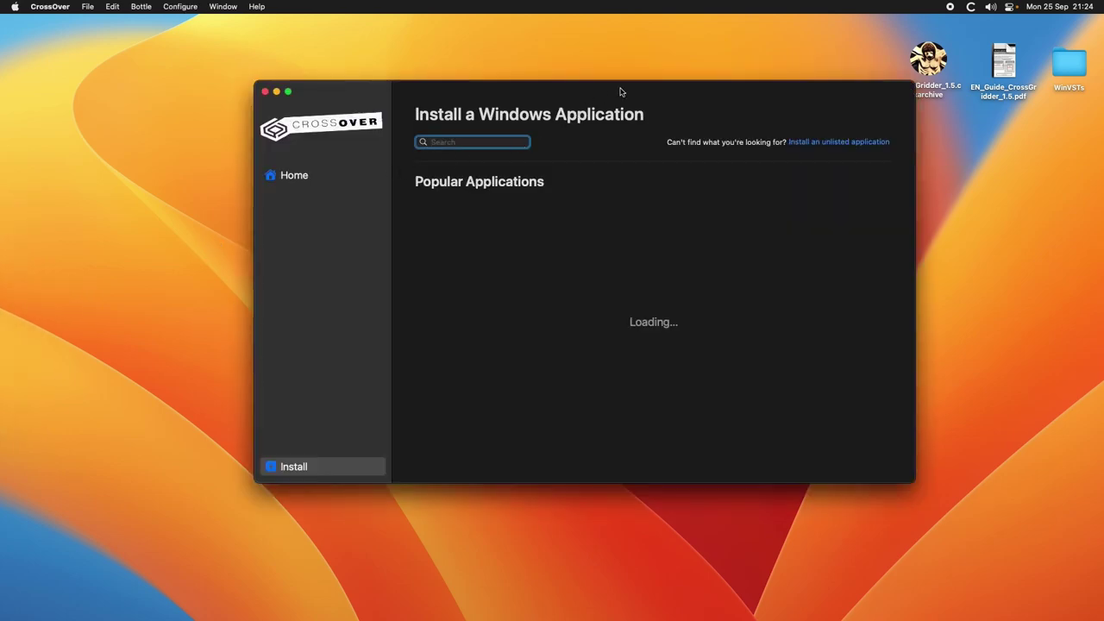
Import CrossGridder_1.5.cxarchive via Bottle > Import Bottle Archive, restore it, and create the bottle.
click(141, 6)
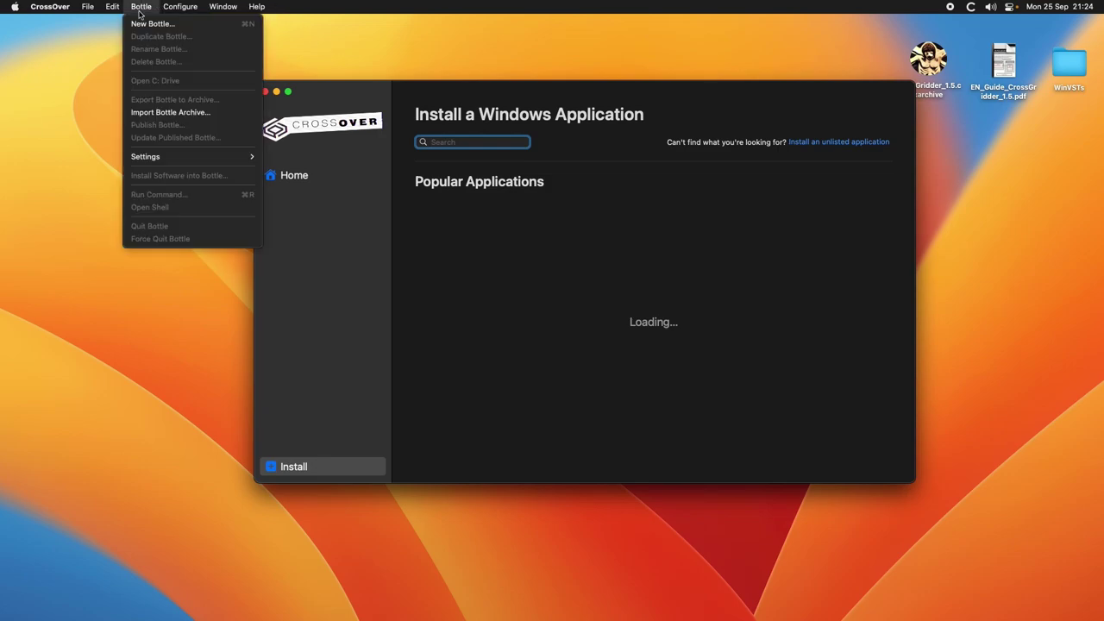
click(159, 116)
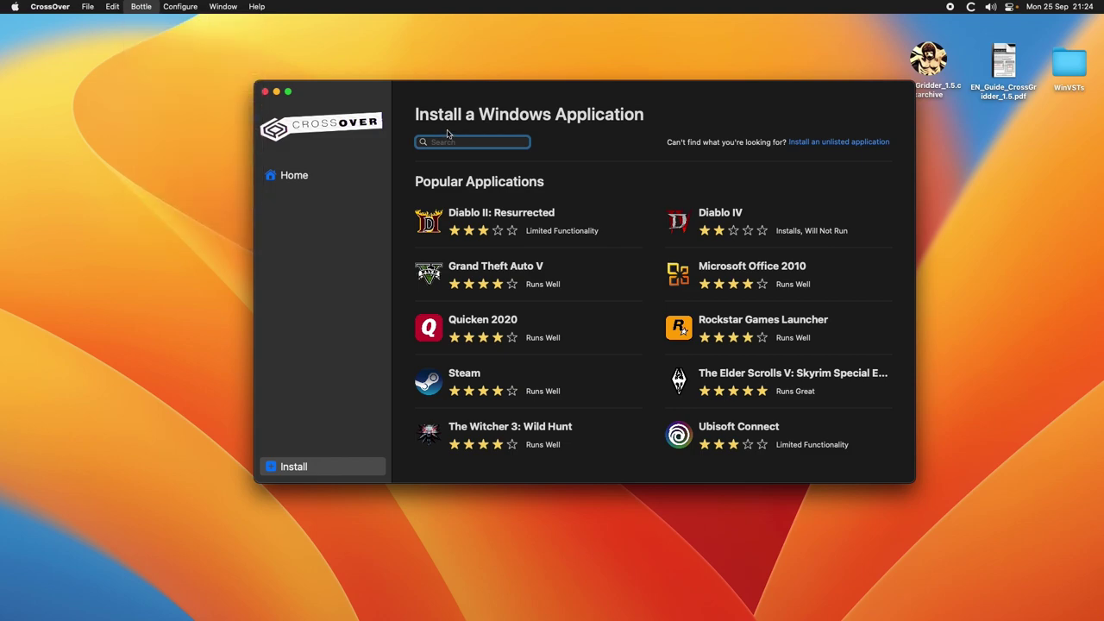
click(488, 242)
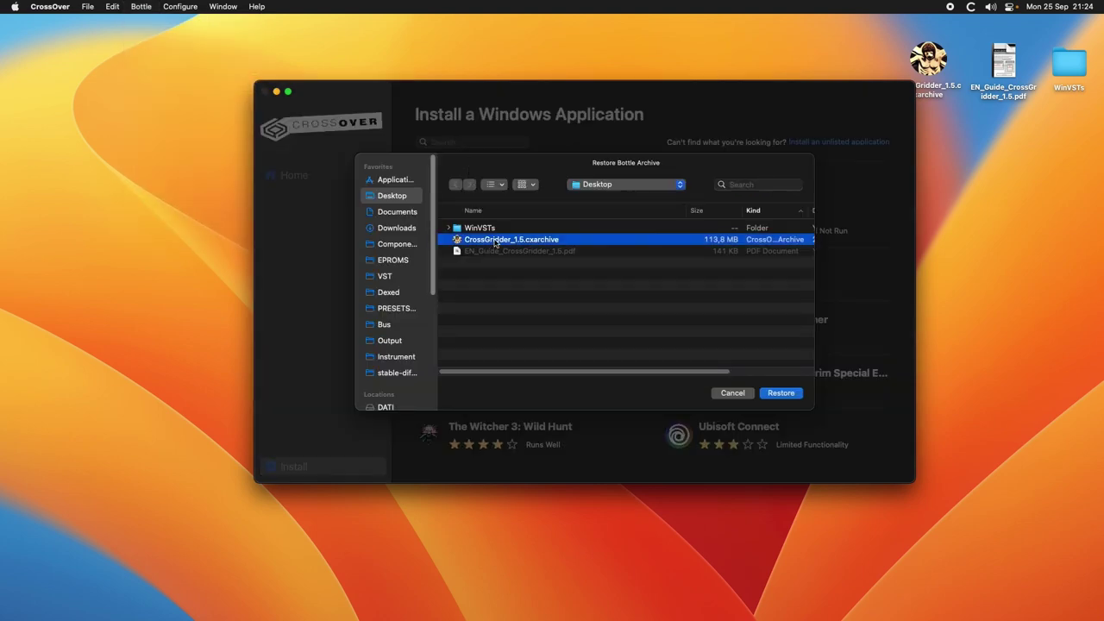
click(781, 393)
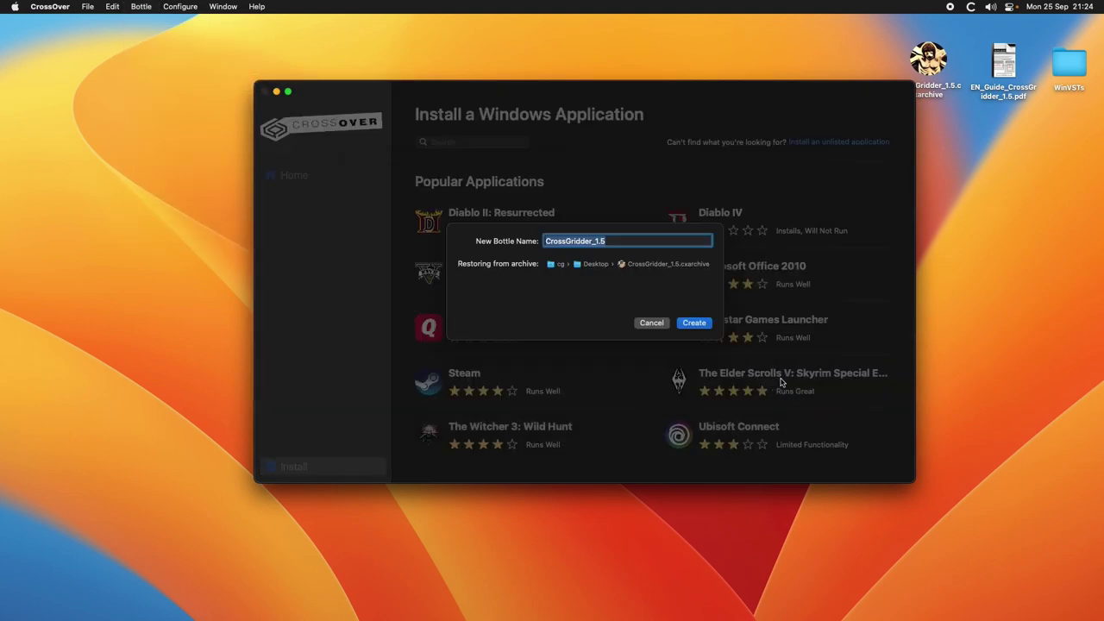
click(695, 323)
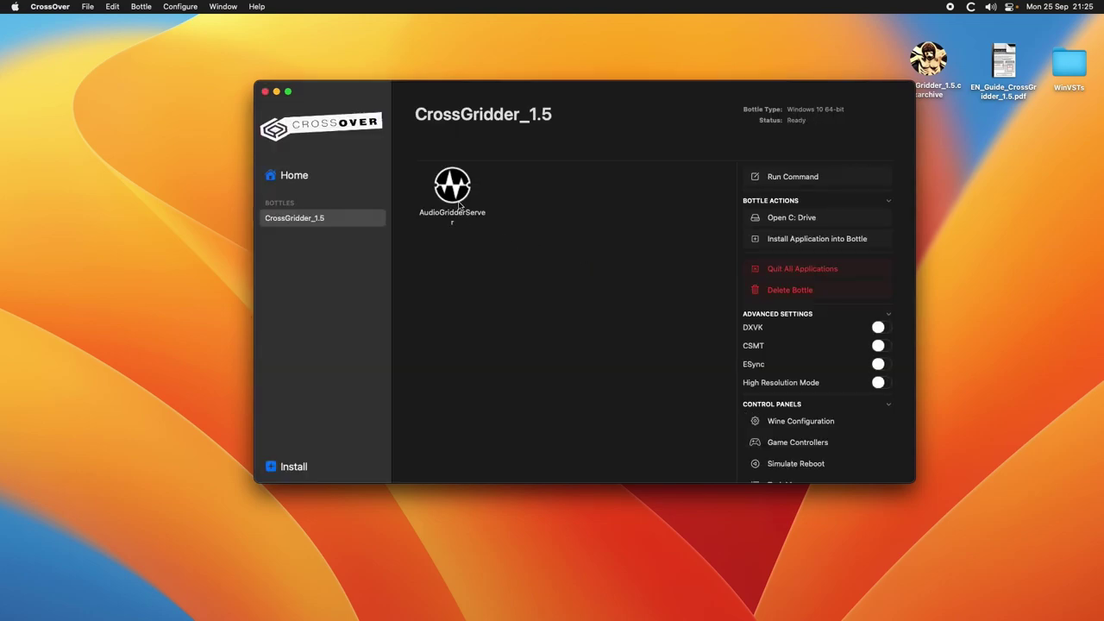
Move the CrossOver window aside and open the WinVSTs folder from the desktop.
click(459, 193)
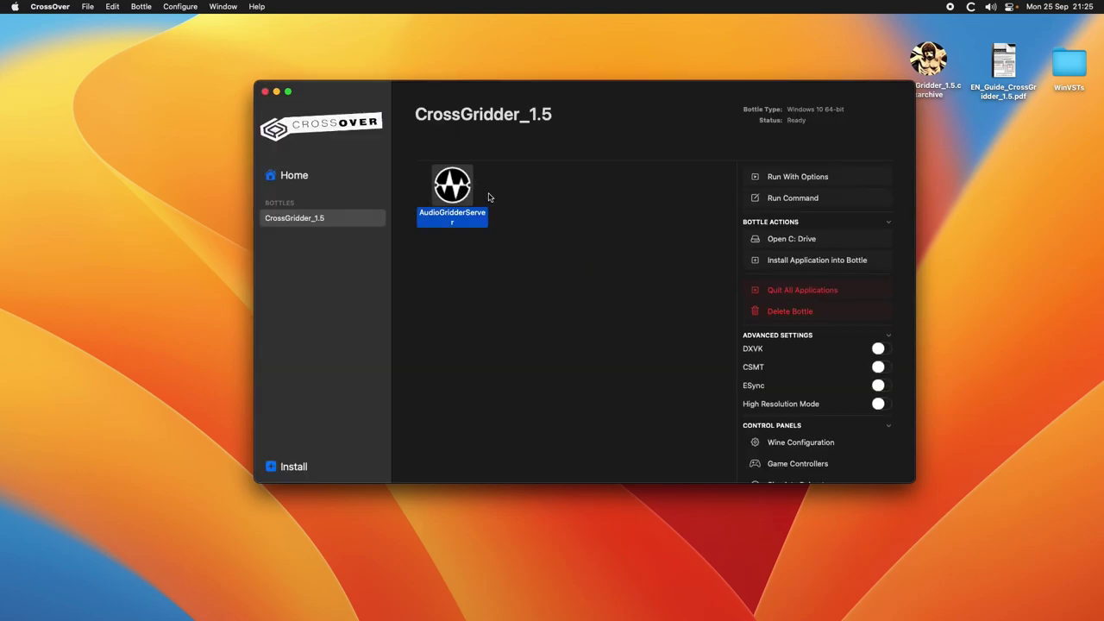
drag(646, 106, 537, 74)
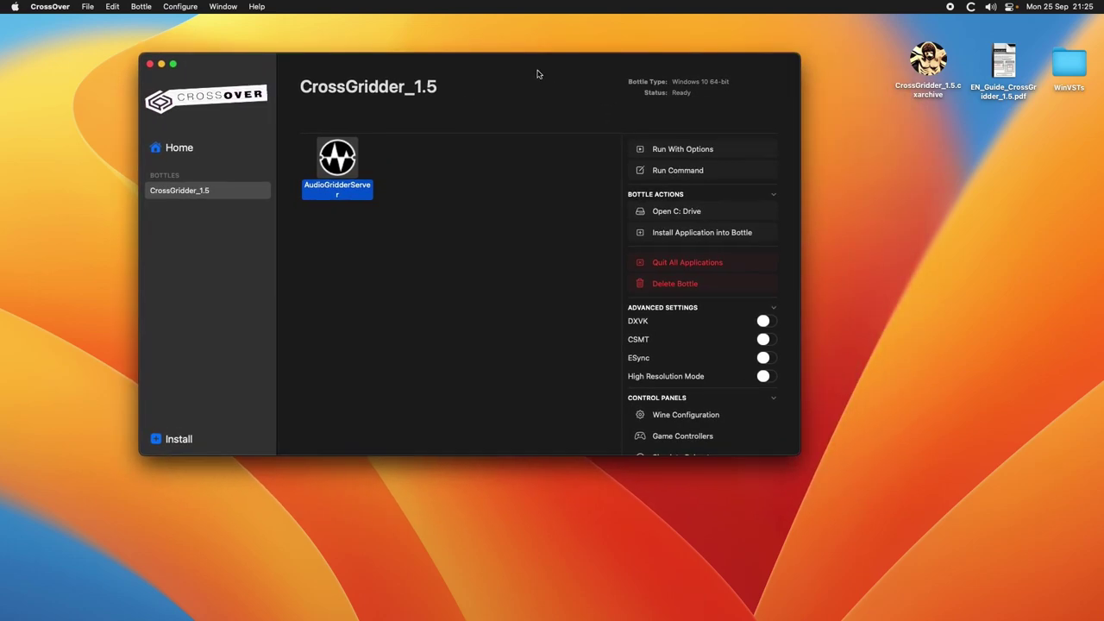
double_click(1072, 68)
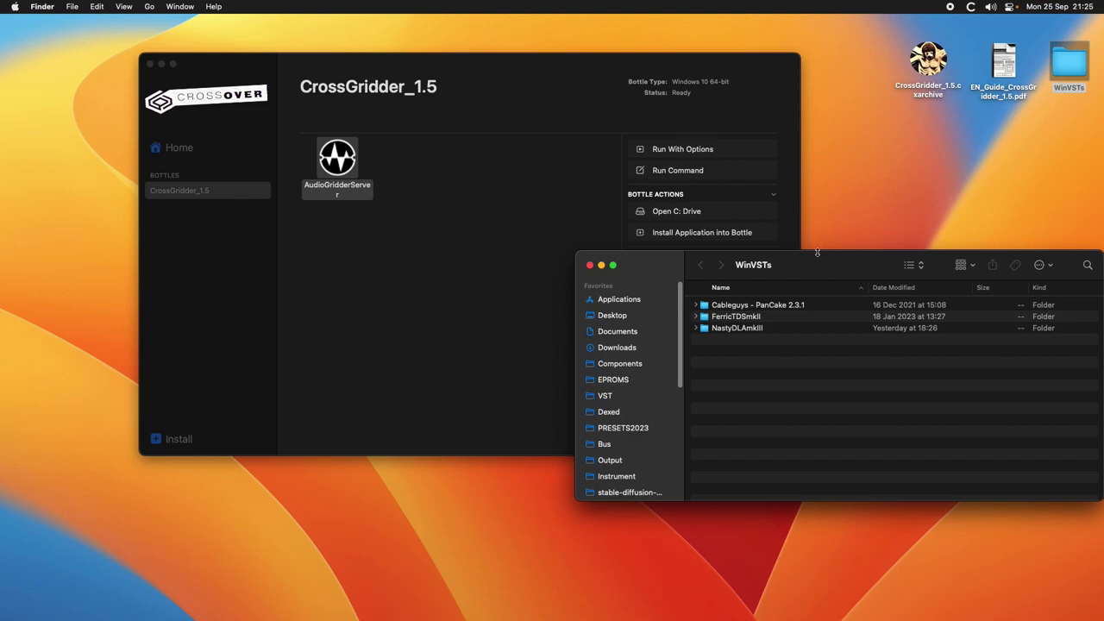
Expand FerricTDSmkII, NastyDLAmkIII and their 64bit subfolders to show the .dll and .vst3 files.
click(815, 277)
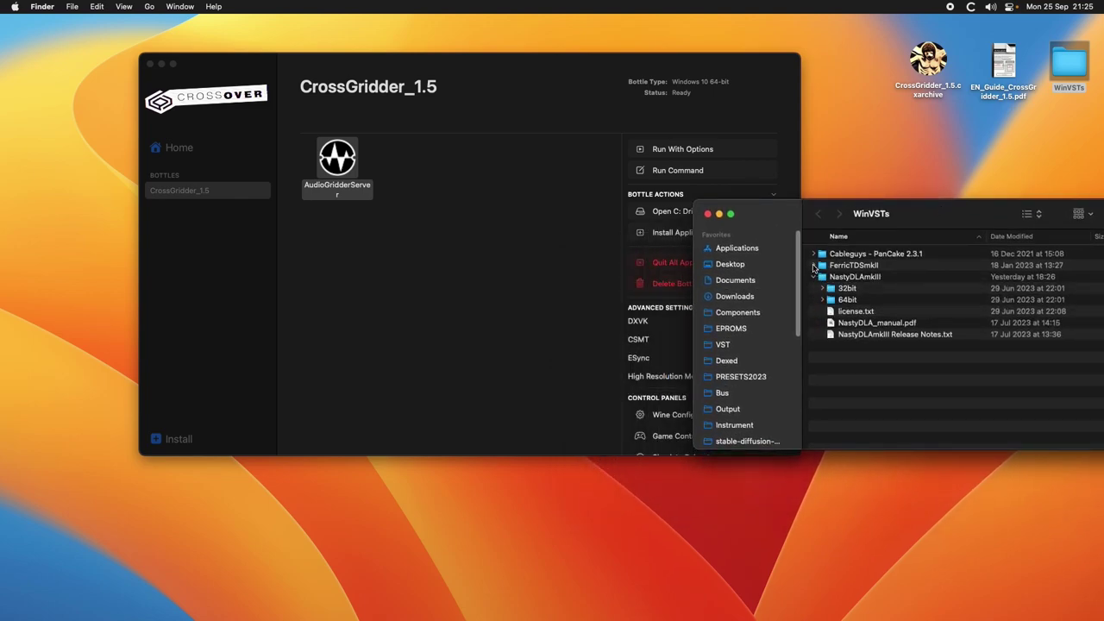
click(813, 266)
click(828, 299)
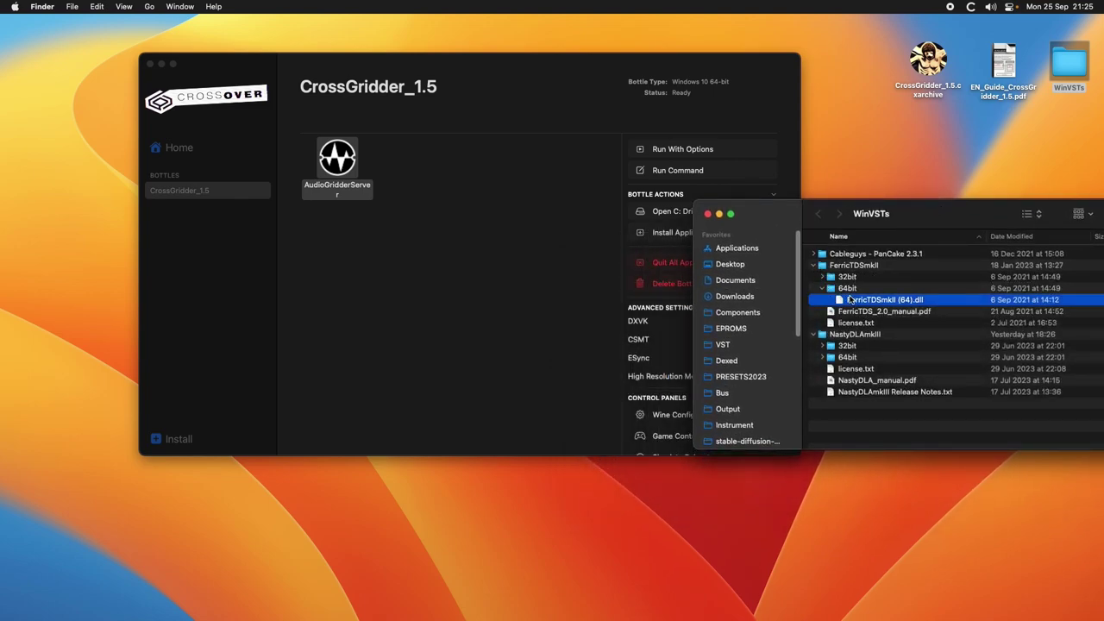
click(844, 371)
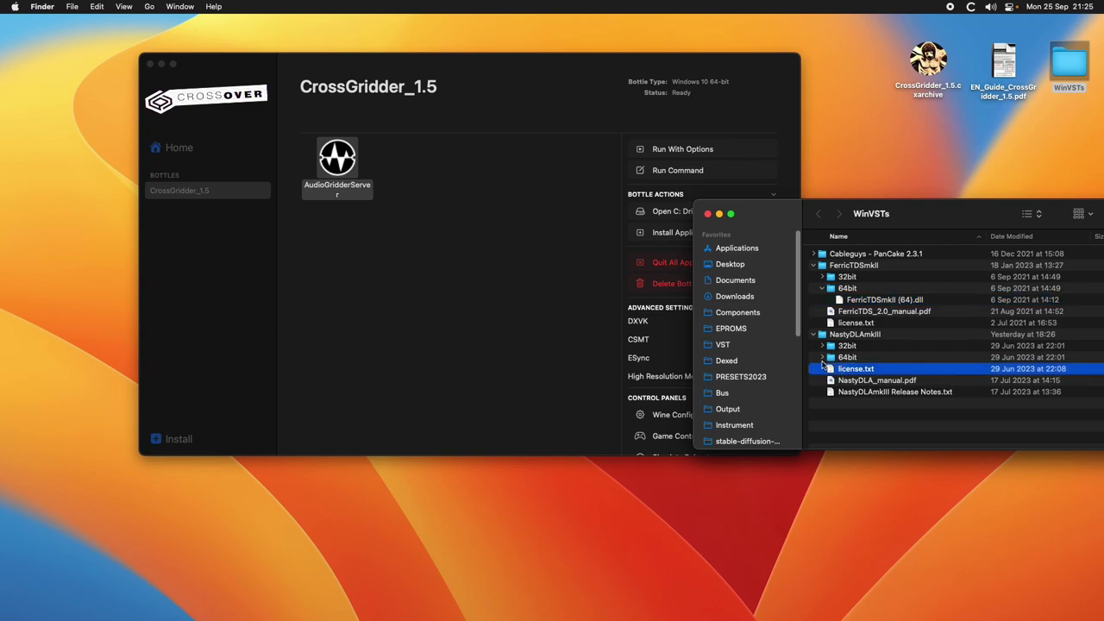
click(822, 358)
click(855, 381)
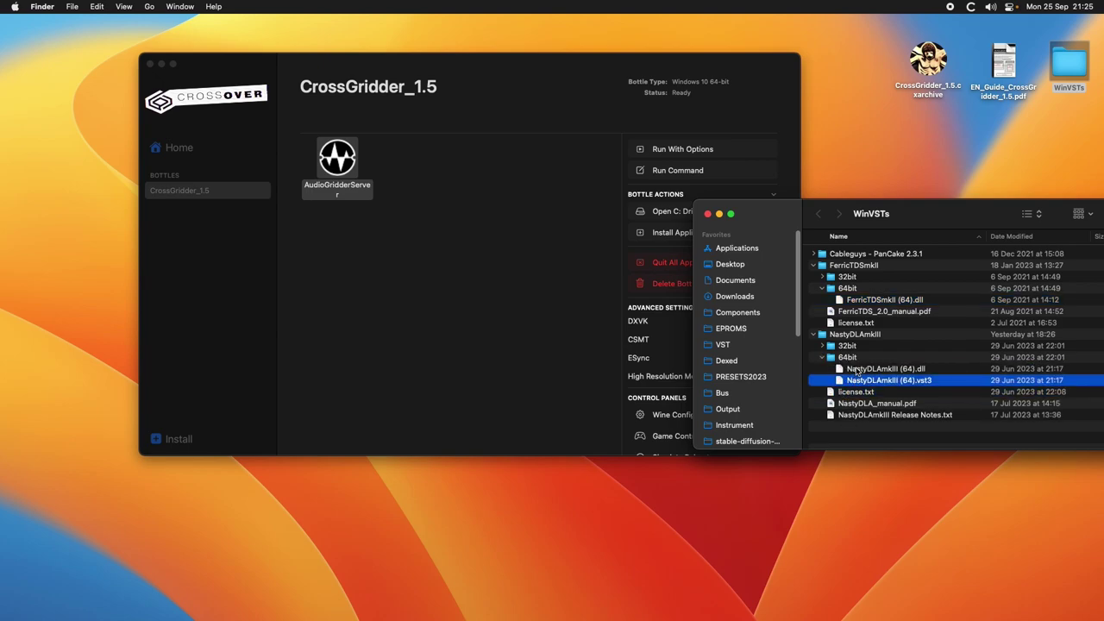
click(873, 300)
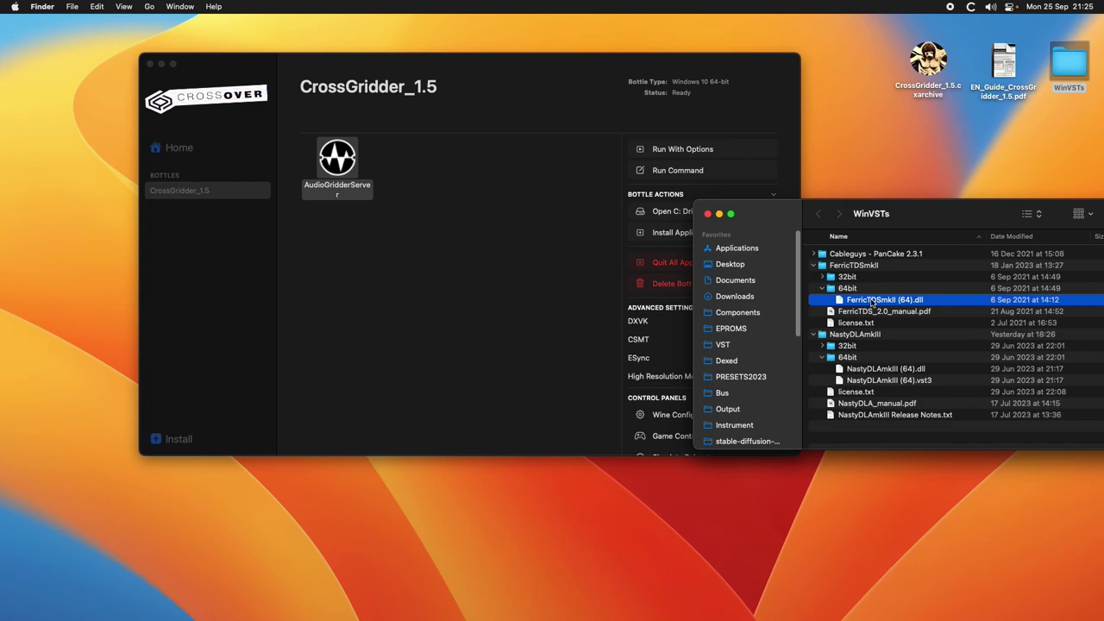
click(866, 369)
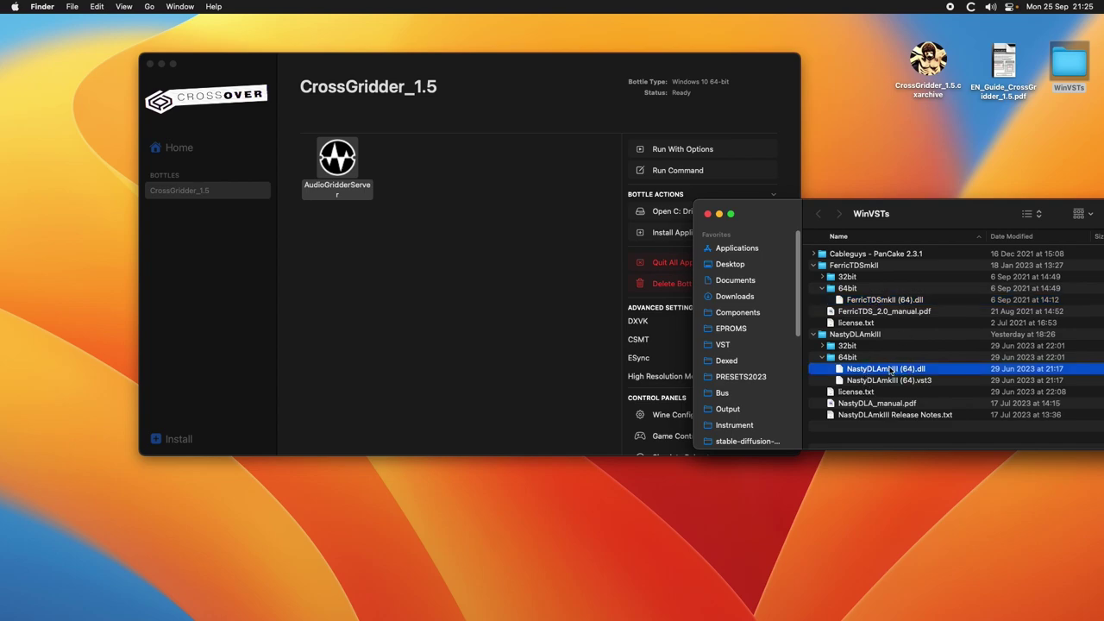
click(890, 381)
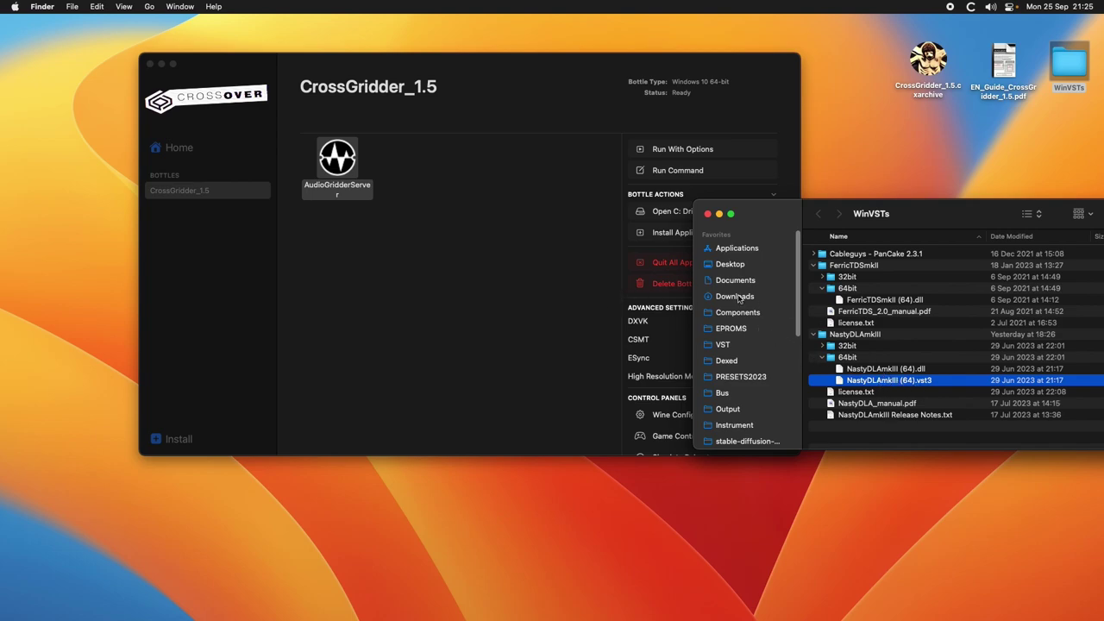
Open the bottle's C: drive and expand Program Files > Steinberg > VSTPlugins.
click(570, 248)
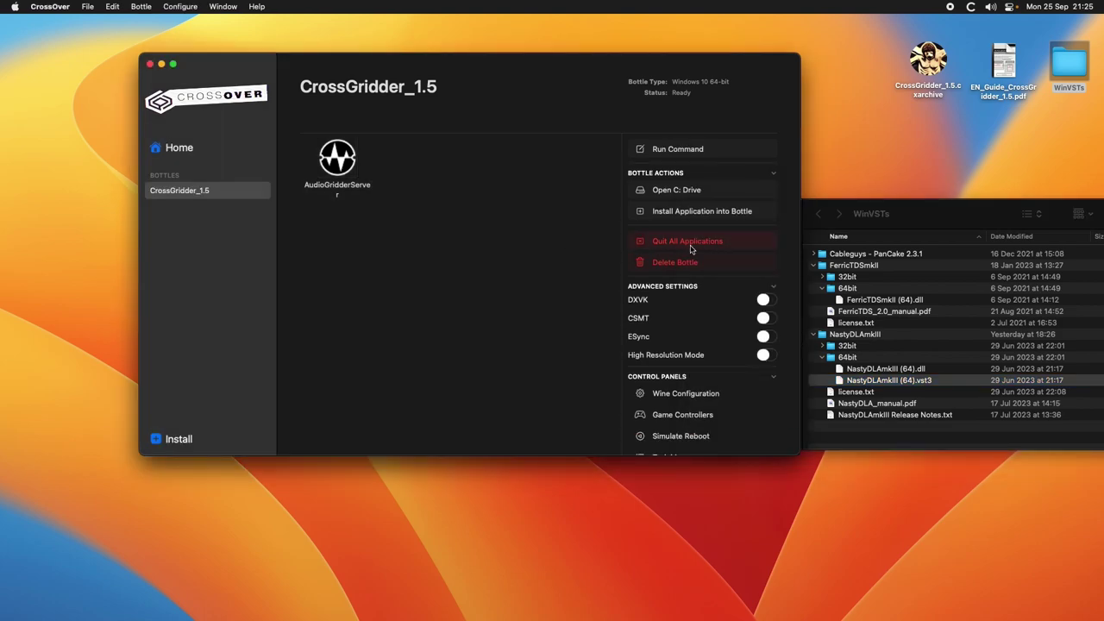
click(678, 190)
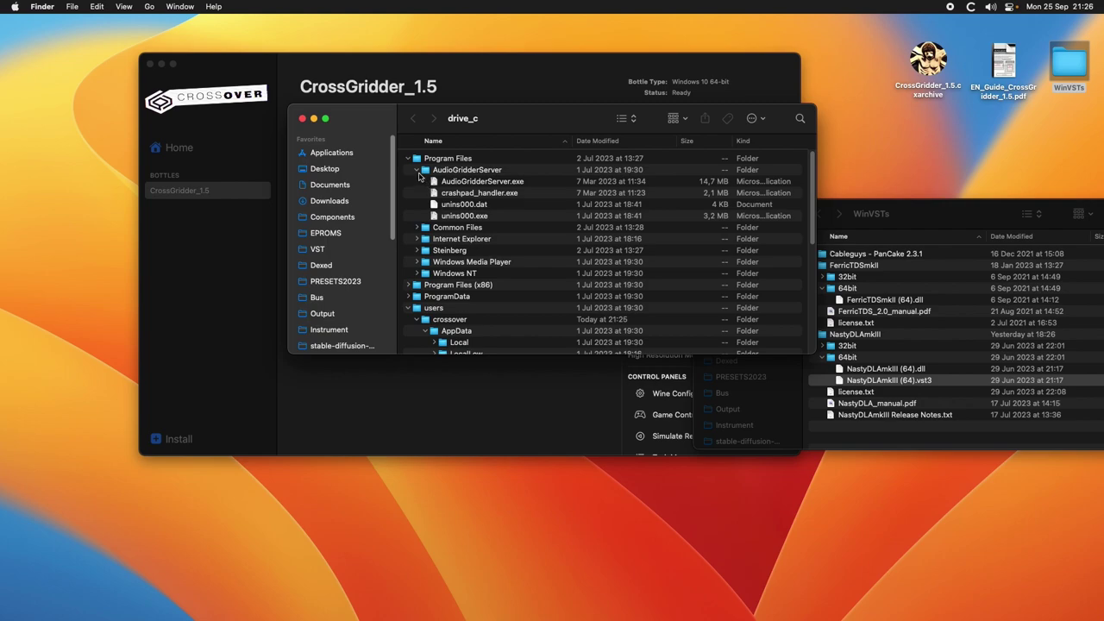
click(419, 171)
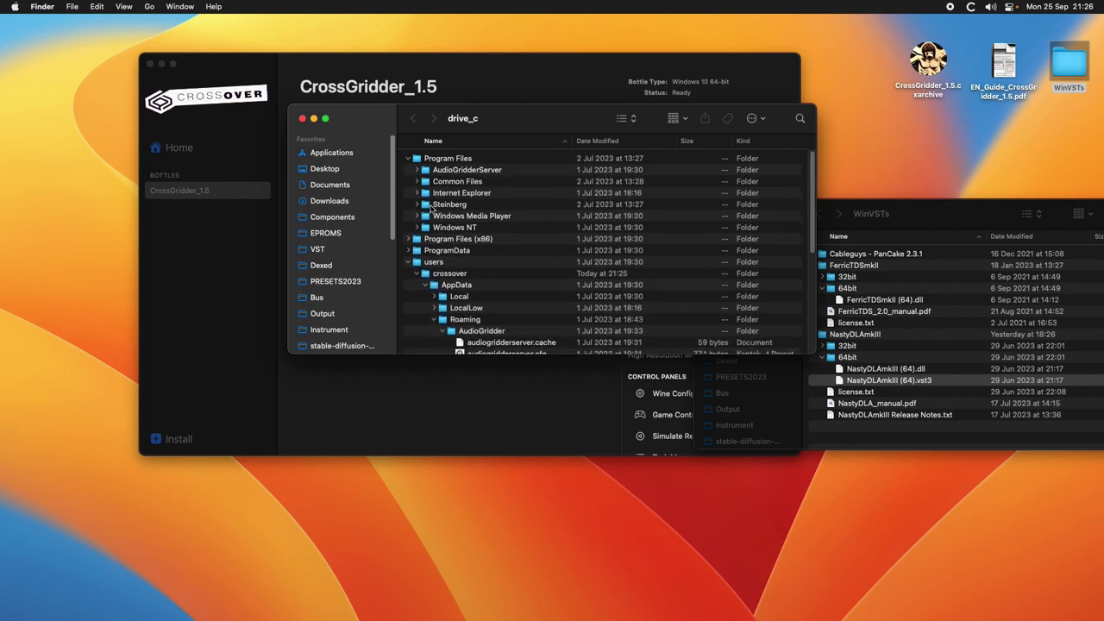
click(417, 204)
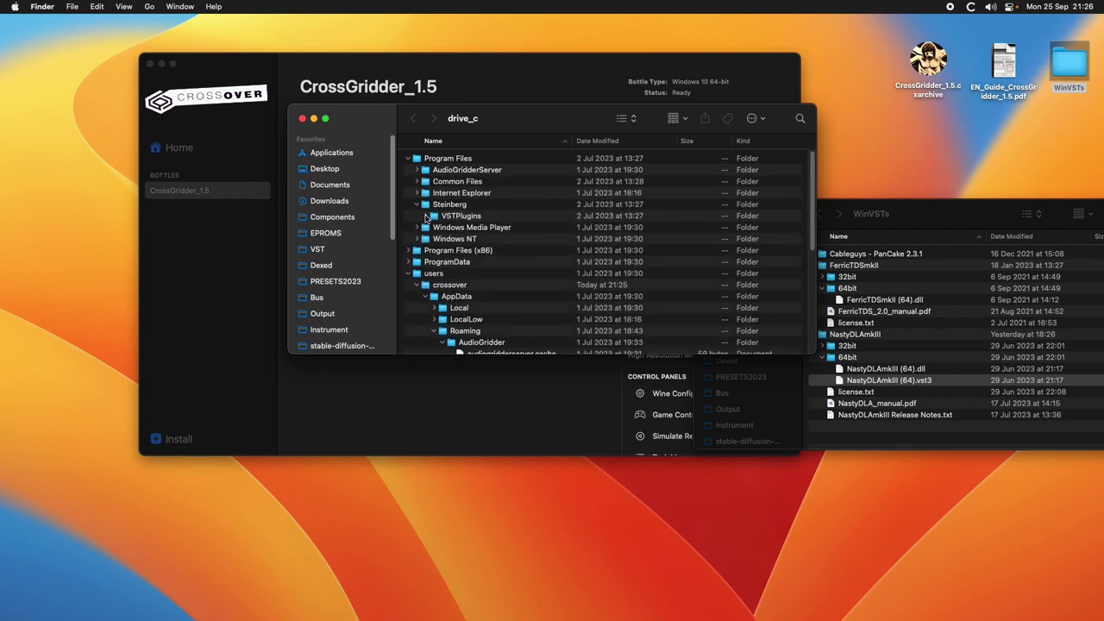
click(426, 216)
Copy FerricTDSmkII (64).dll from WinVSTs and paste it into VSTPlugins.
click(947, 218)
drag(908, 217, 970, 213)
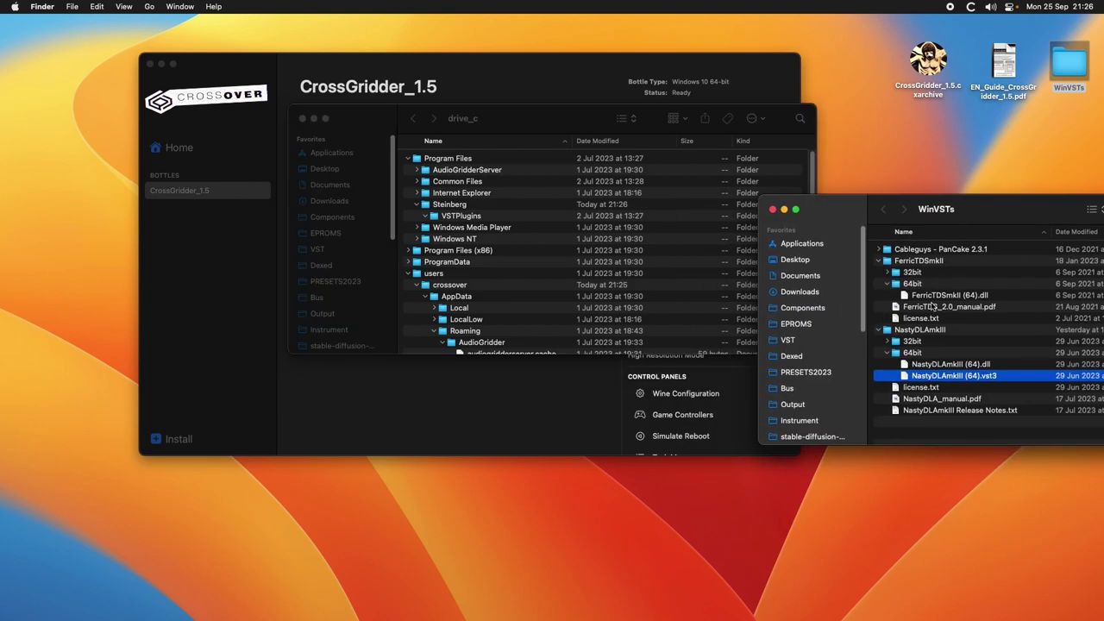
right_click(933, 295)
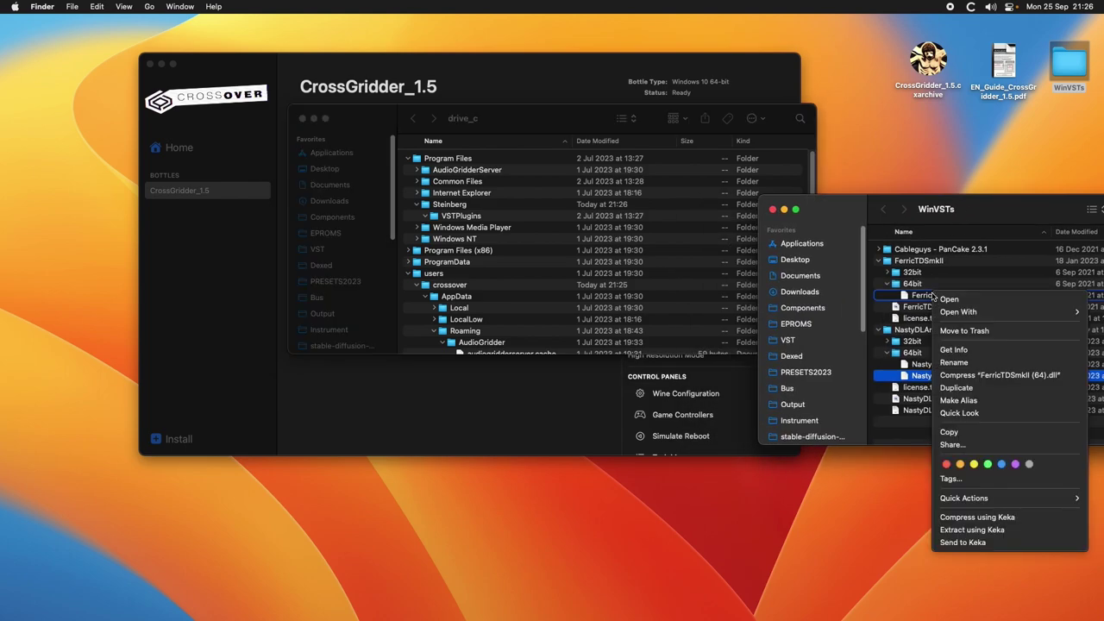
click(949, 433)
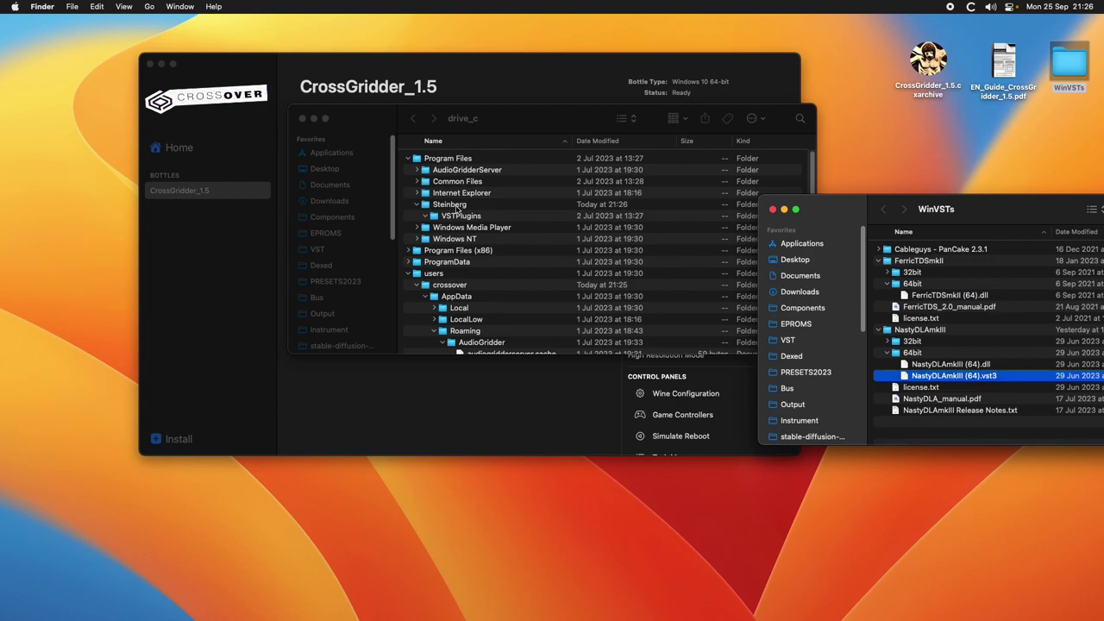
right_click(457, 216)
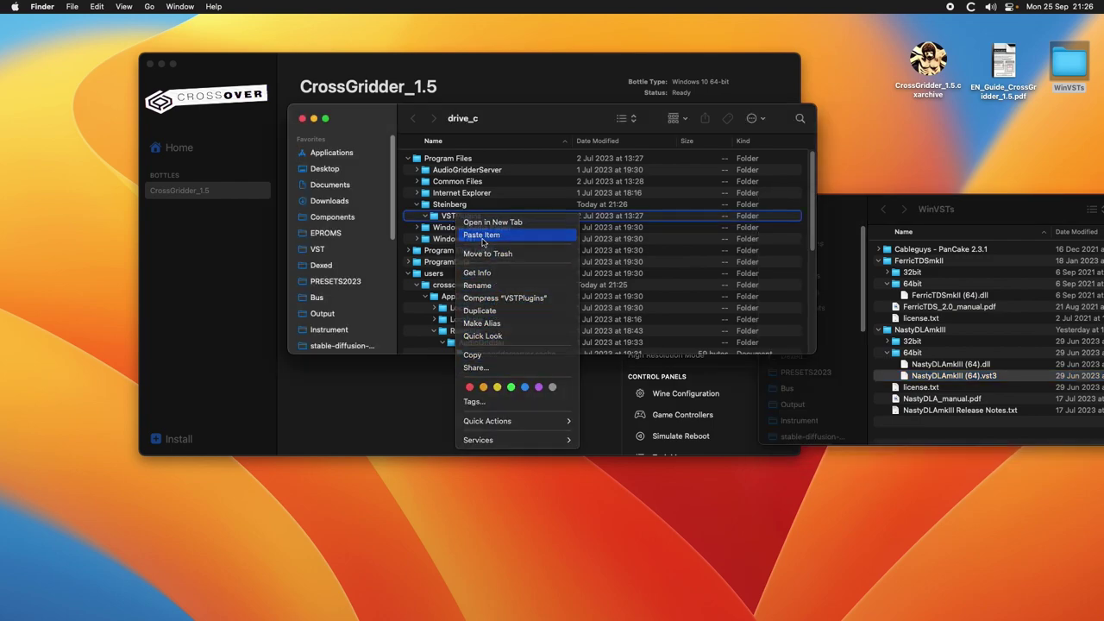
click(481, 234)
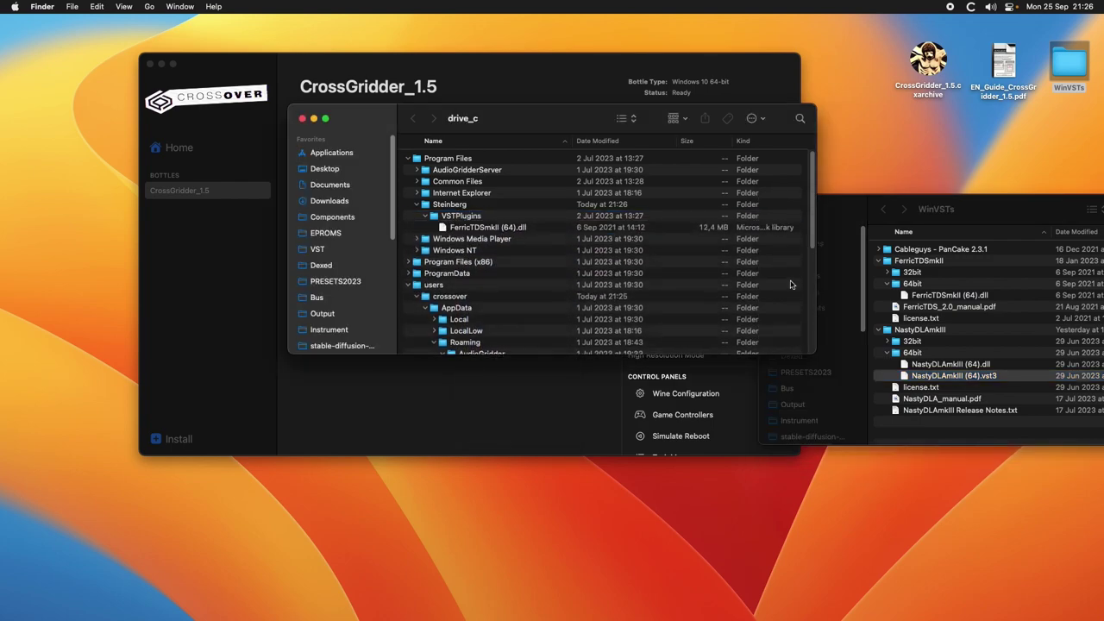
Copy NastyDLAmkIII (64).dll into VSTPlugins, then close the WinVSTs window.
click(939, 366)
click(939, 365)
right_click(939, 364)
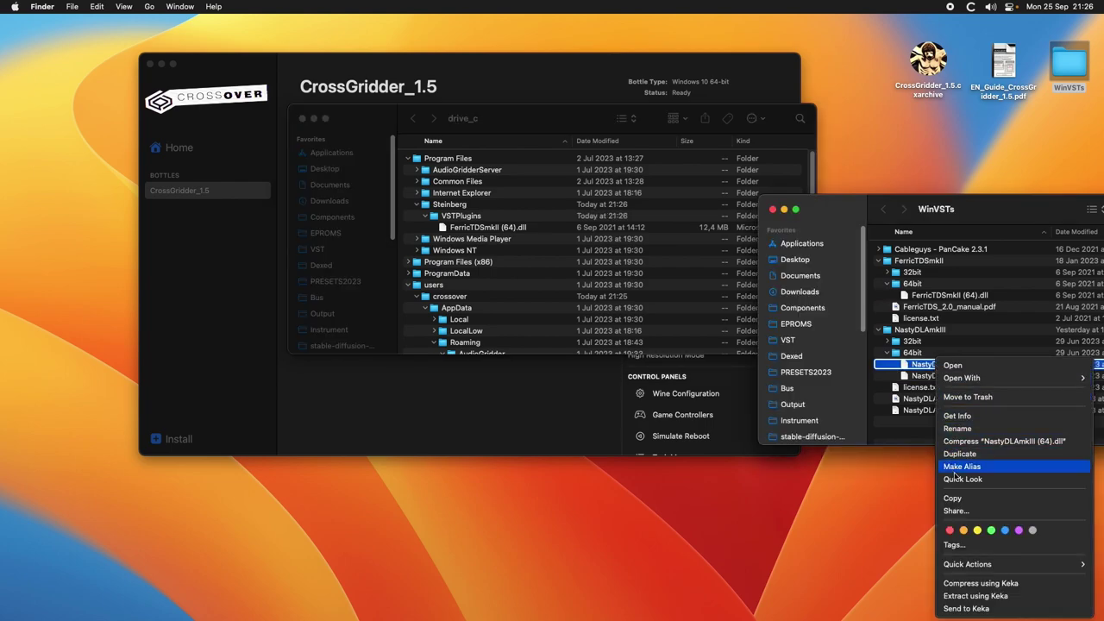
click(953, 497)
click(447, 220)
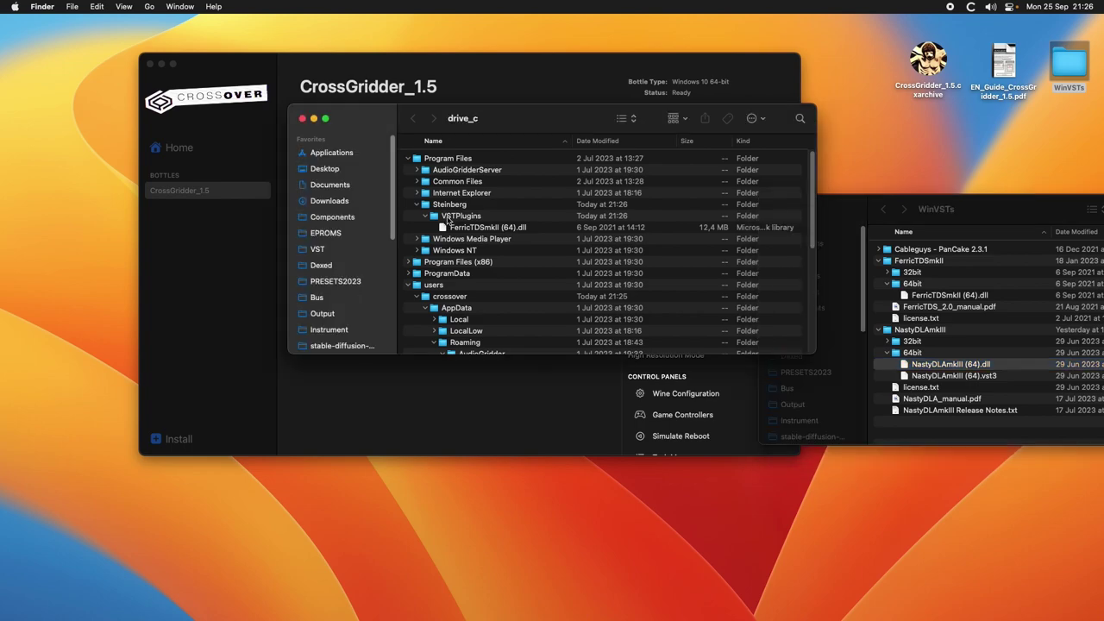
click(447, 220)
right_click(448, 220)
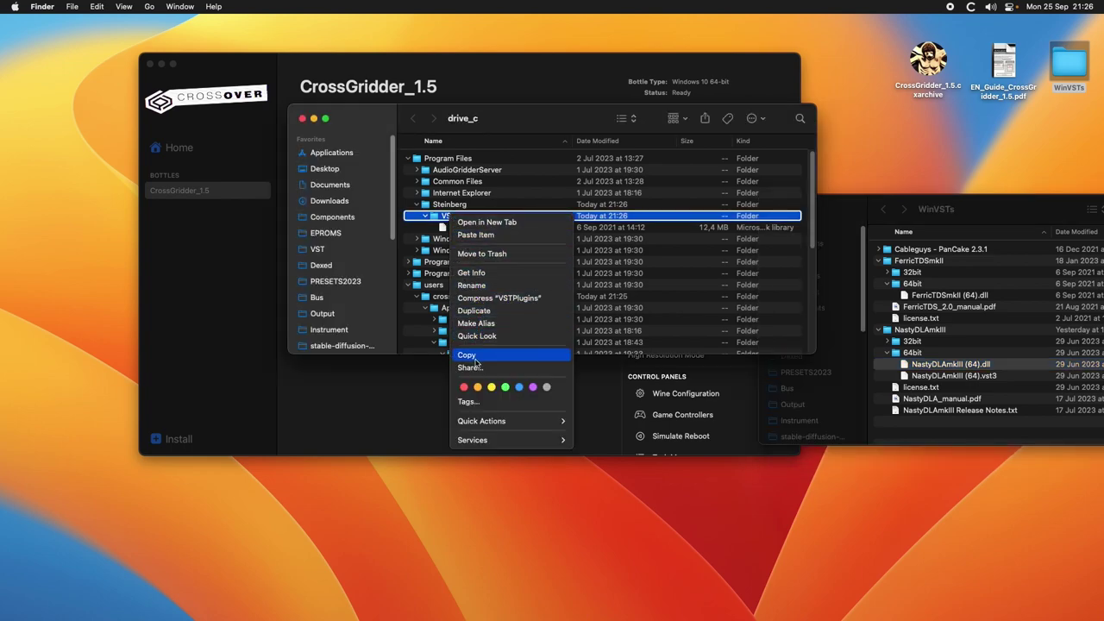
click(475, 234)
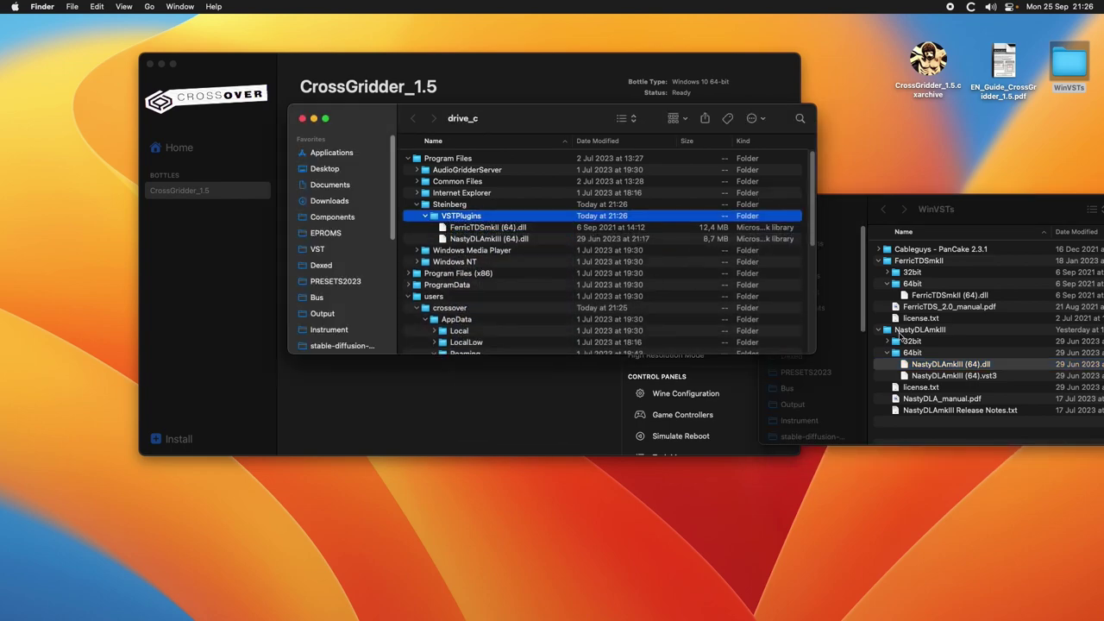
click(835, 209)
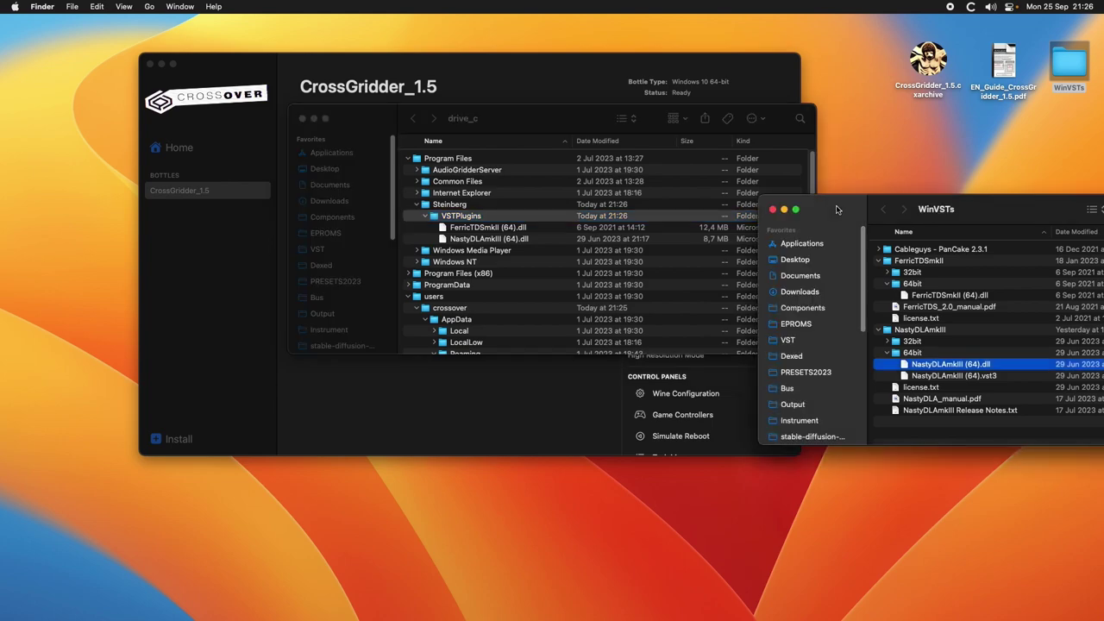
click(773, 209)
Close the drive_c window and launch AudioGridderServer from the CrossGridder_1.5 bottle.
click(302, 118)
click(339, 156)
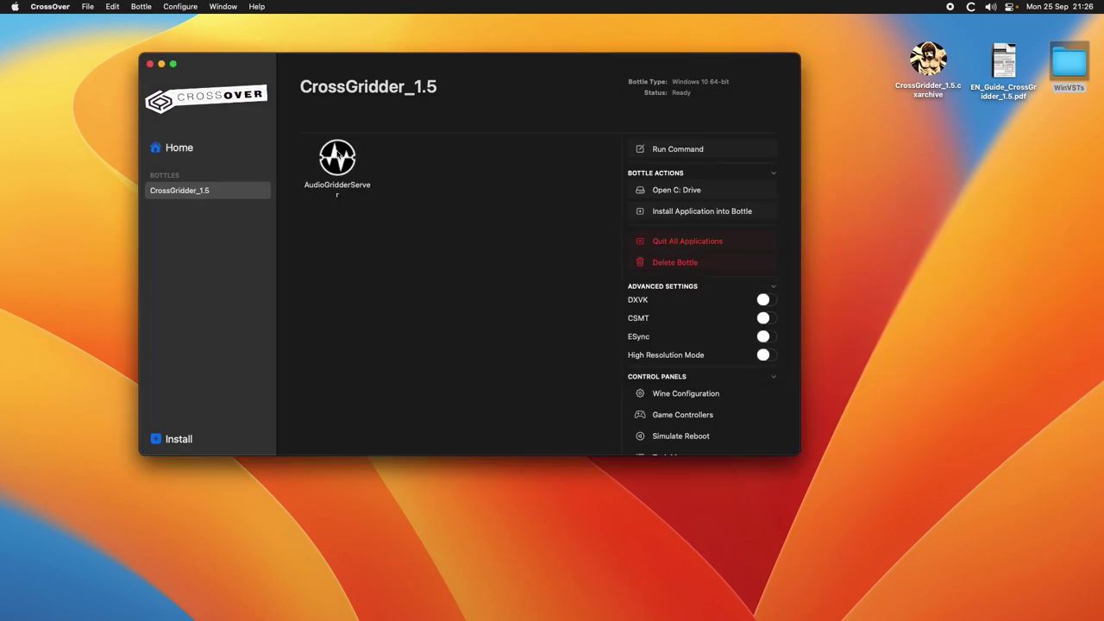
double_click(341, 166)
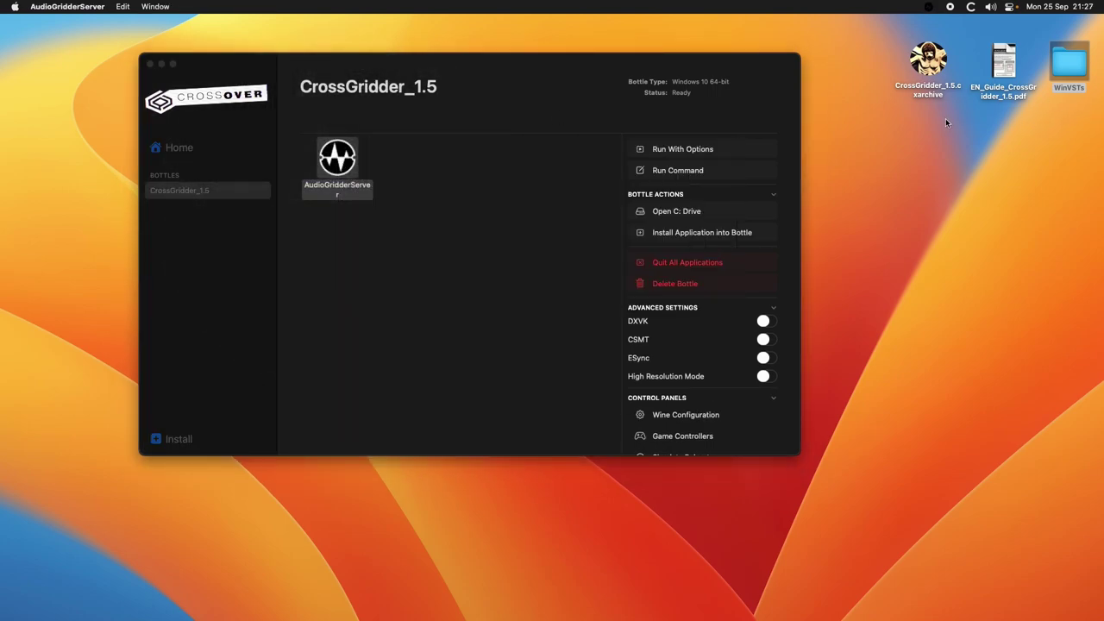
drag(522, 96, 348, 221)
click(271, 220)
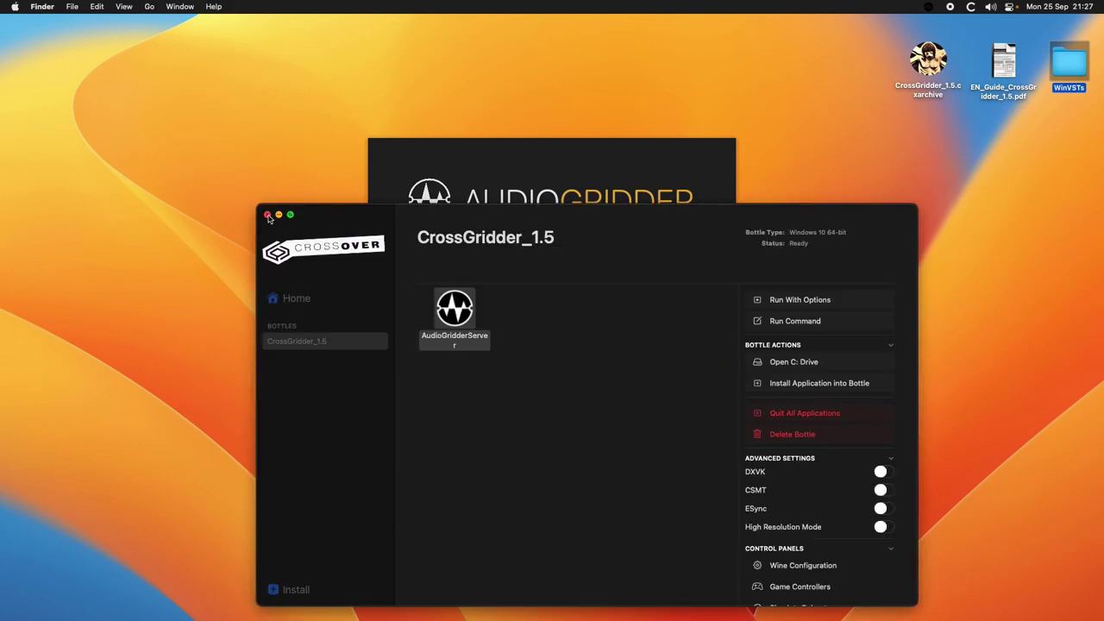
click(271, 220)
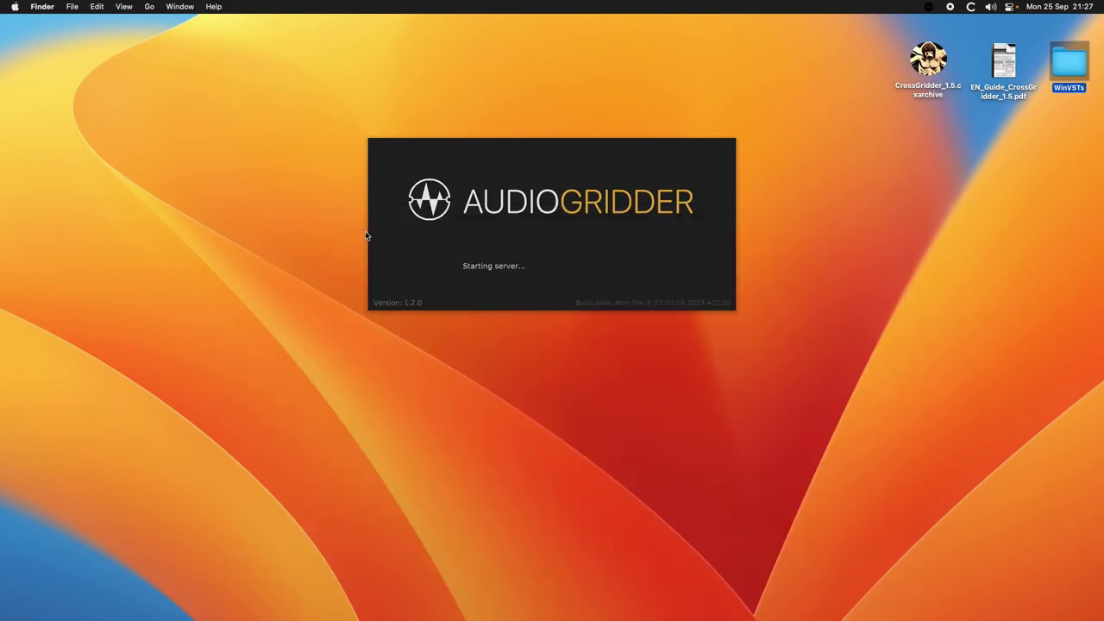
Quit All Applications in the bottle and drag AudioGridderServer to the Dock.
click(928, 7)
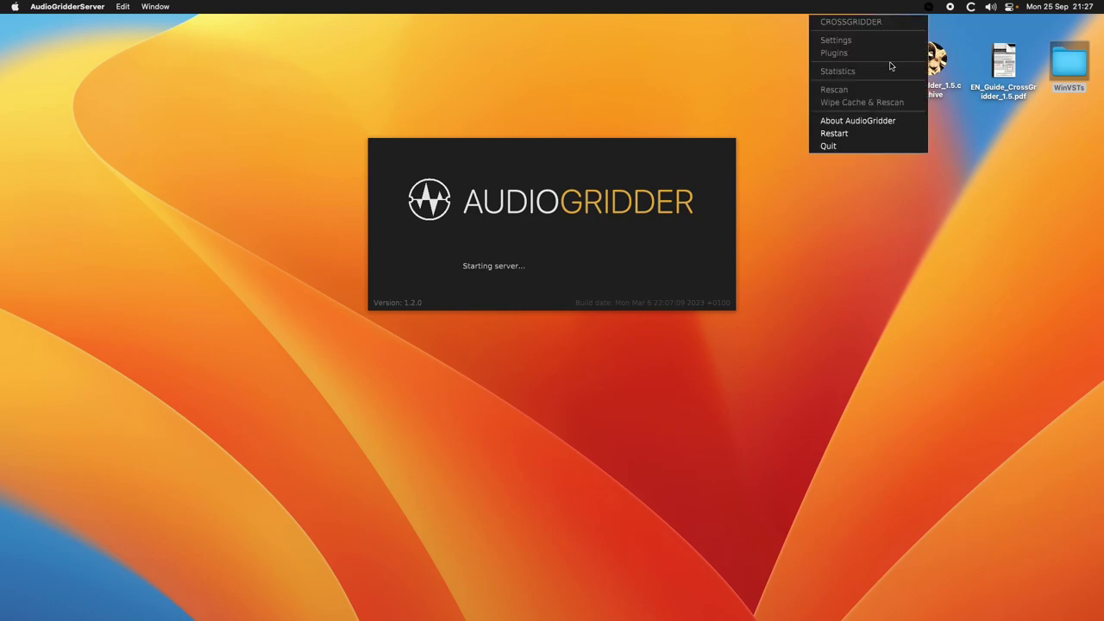
click(838, 146)
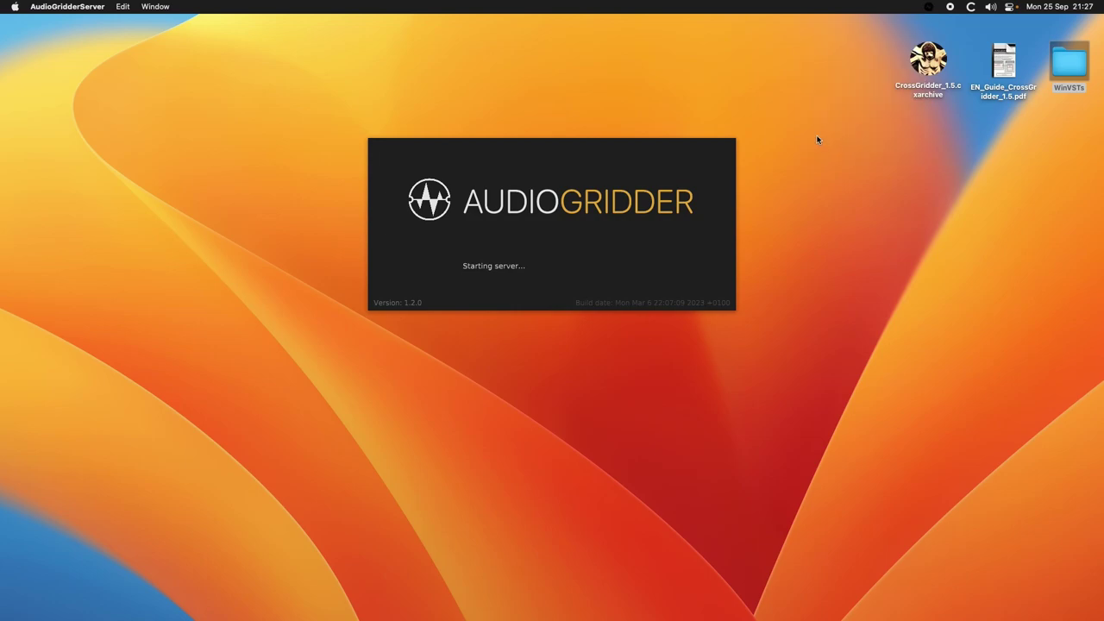
mouse_move(1, 315)
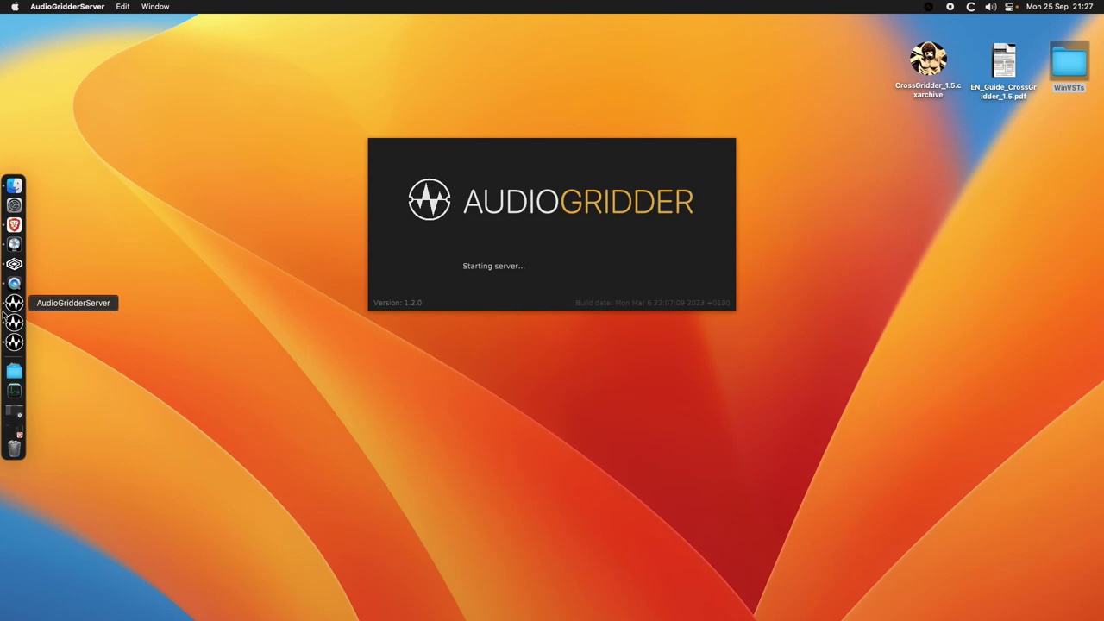
click(11, 264)
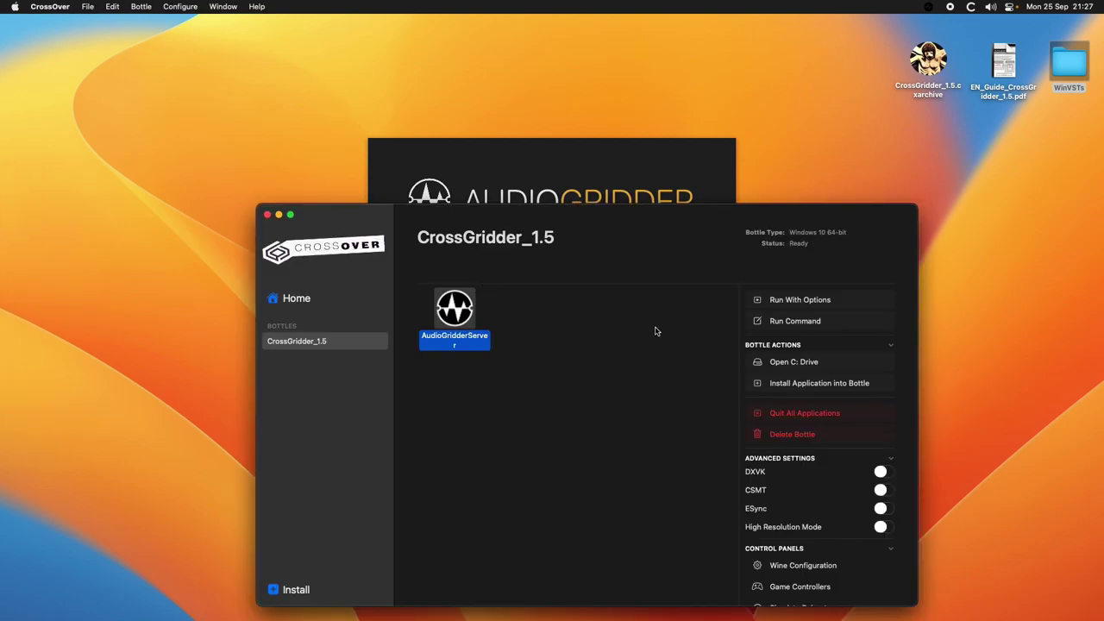
click(813, 415)
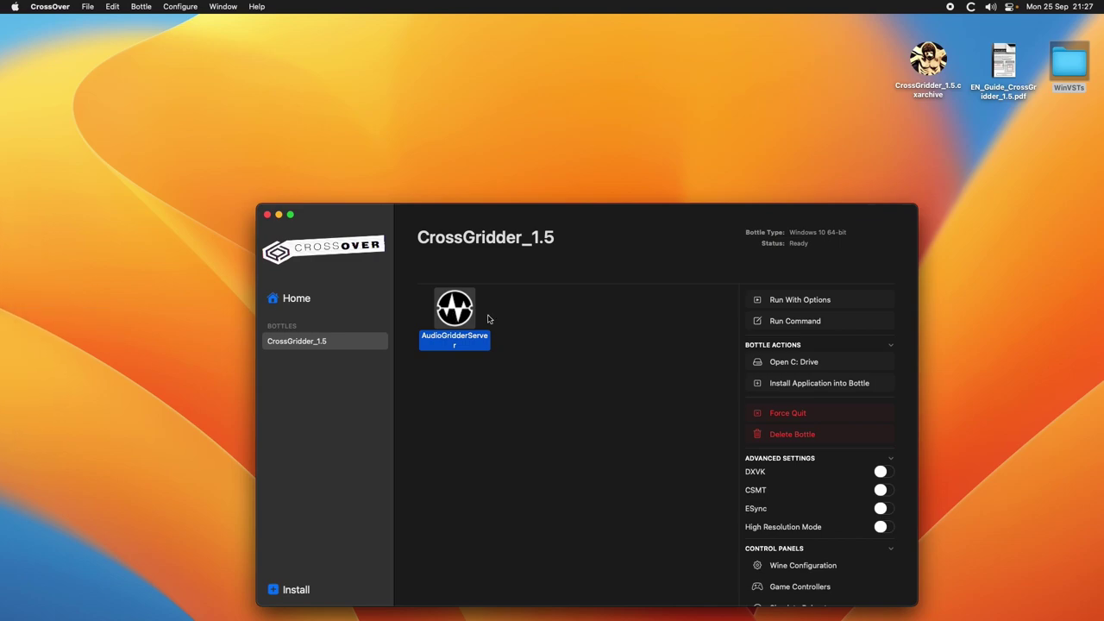
drag(456, 309, 16, 285)
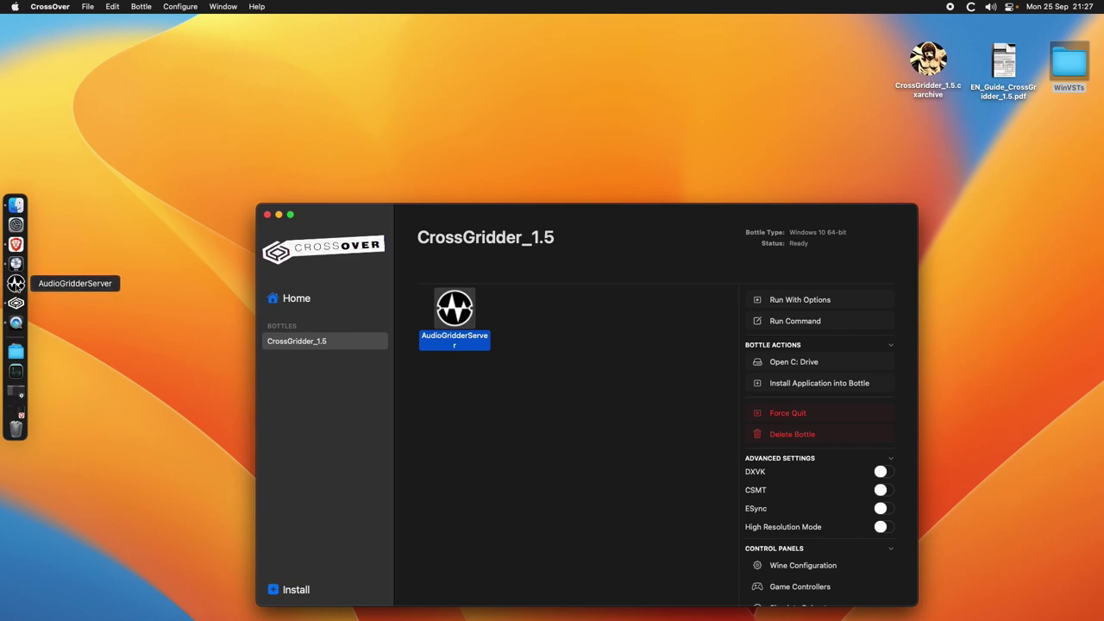
Close CrossOver, then view and close AudioGridderServer's list of available plugins.
click(267, 214)
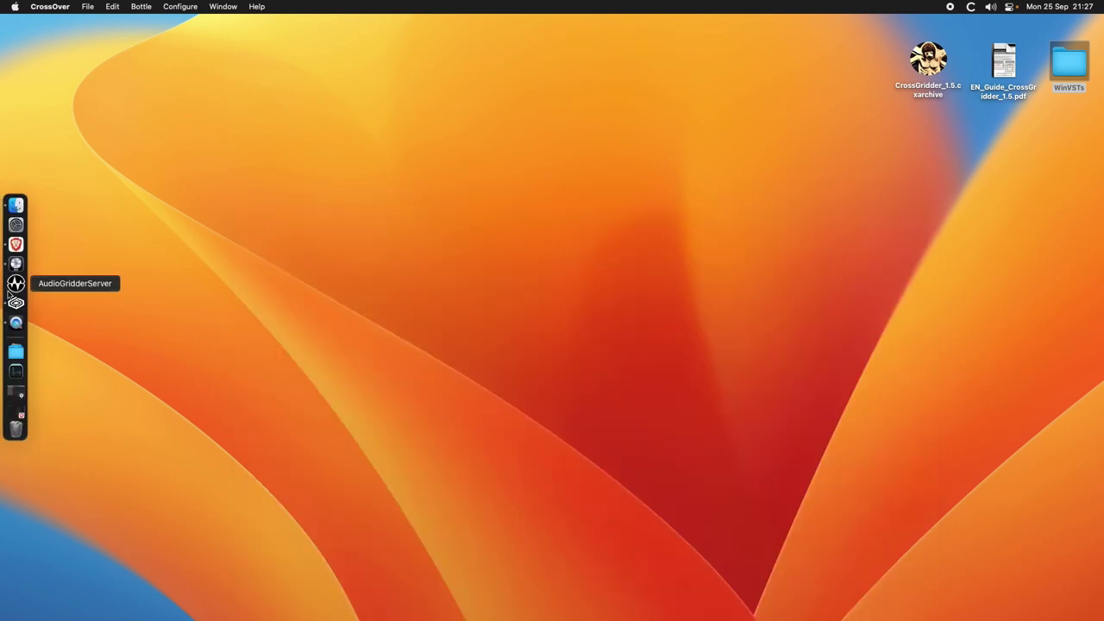
click(16, 285)
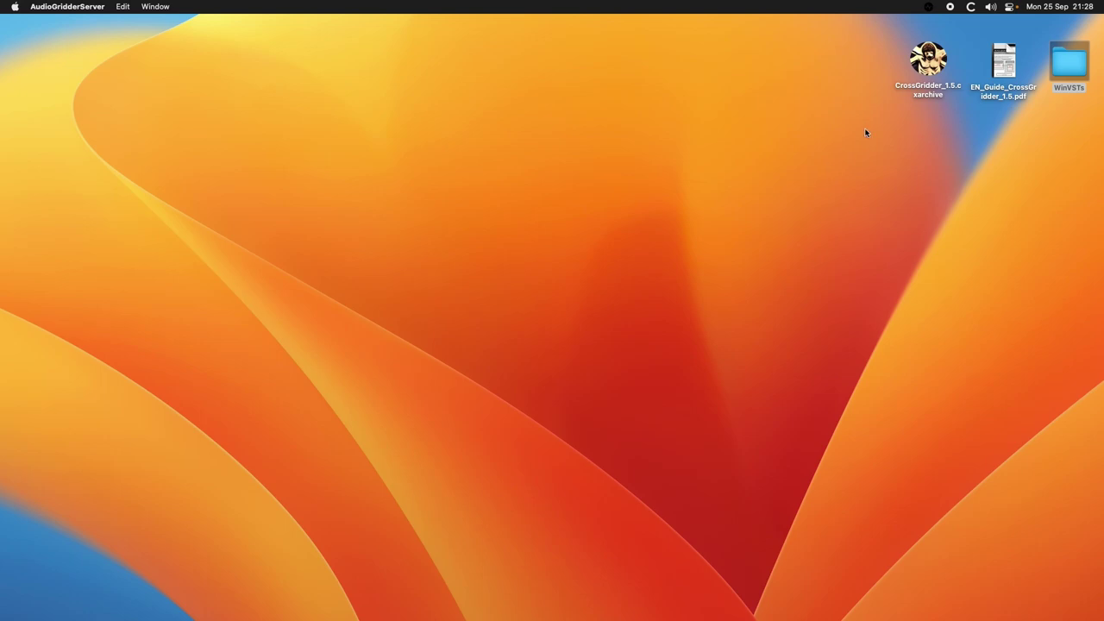
click(931, 8)
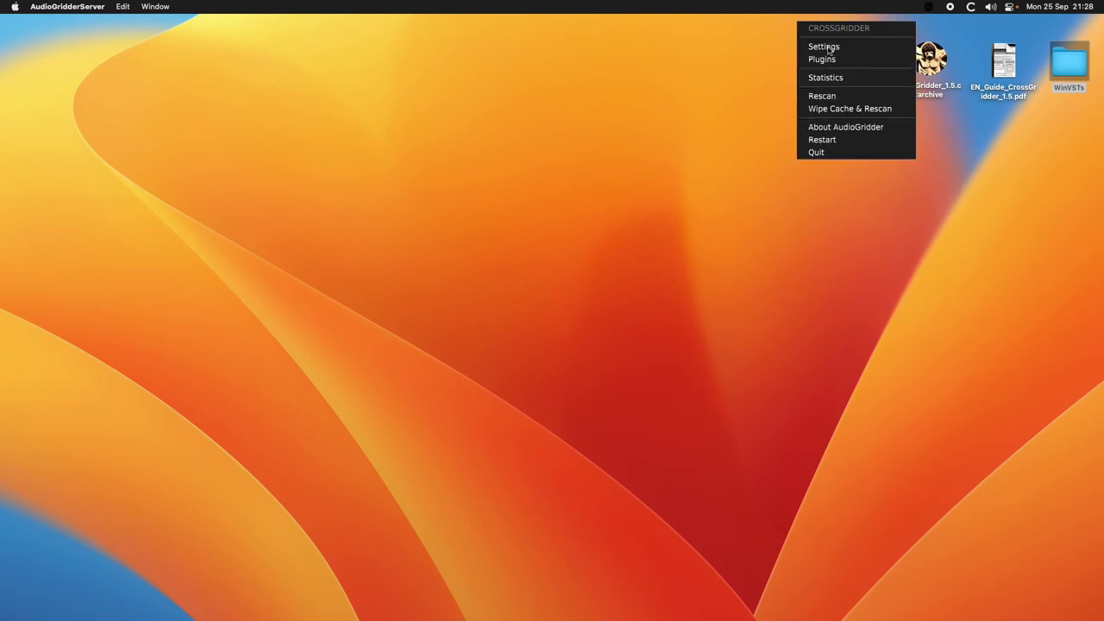
click(824, 58)
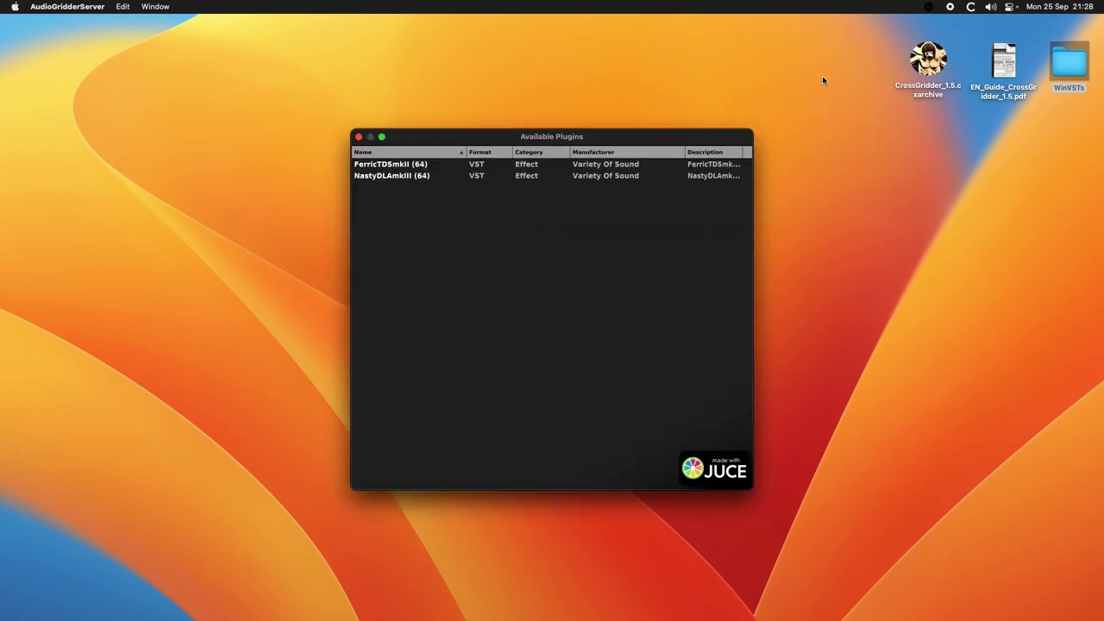
click(359, 137)
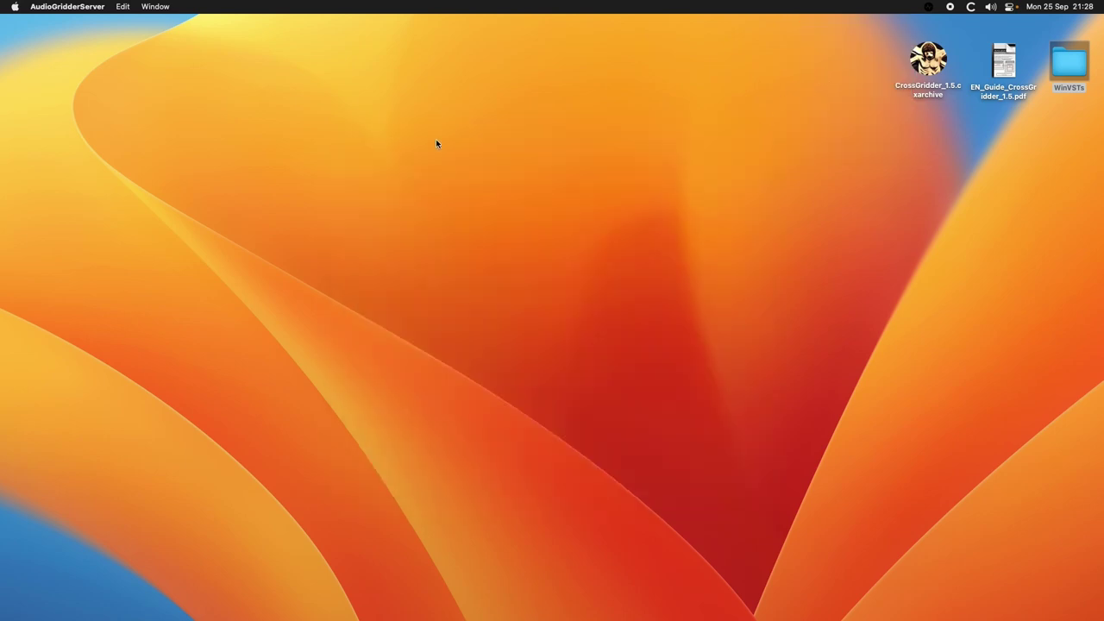
View the Server Settings, move the window, and close it without saving.
click(929, 8)
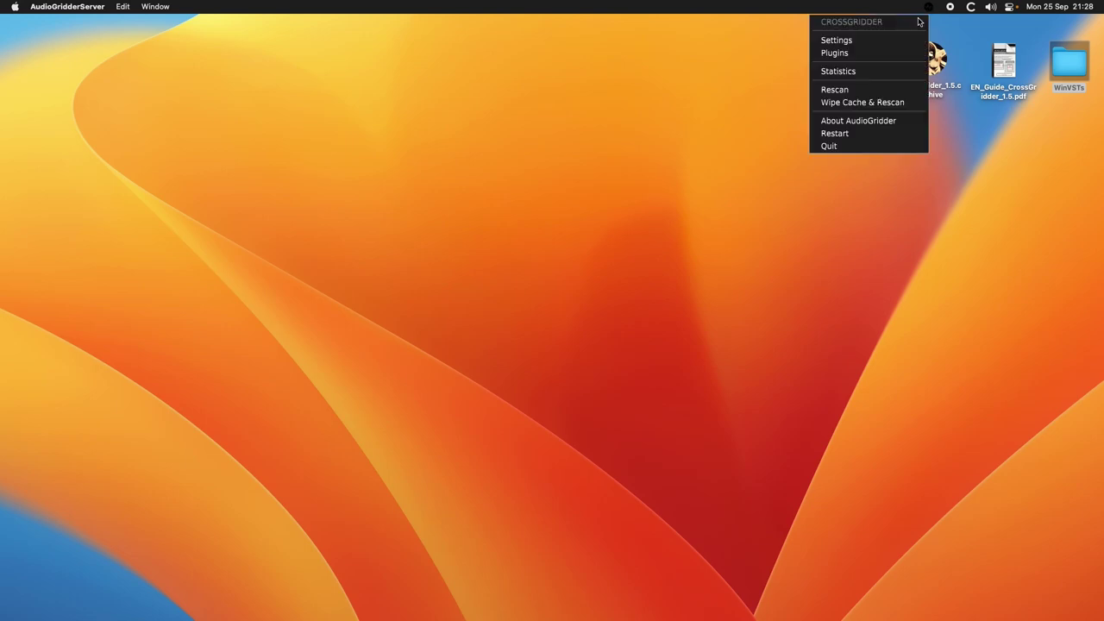
click(837, 40)
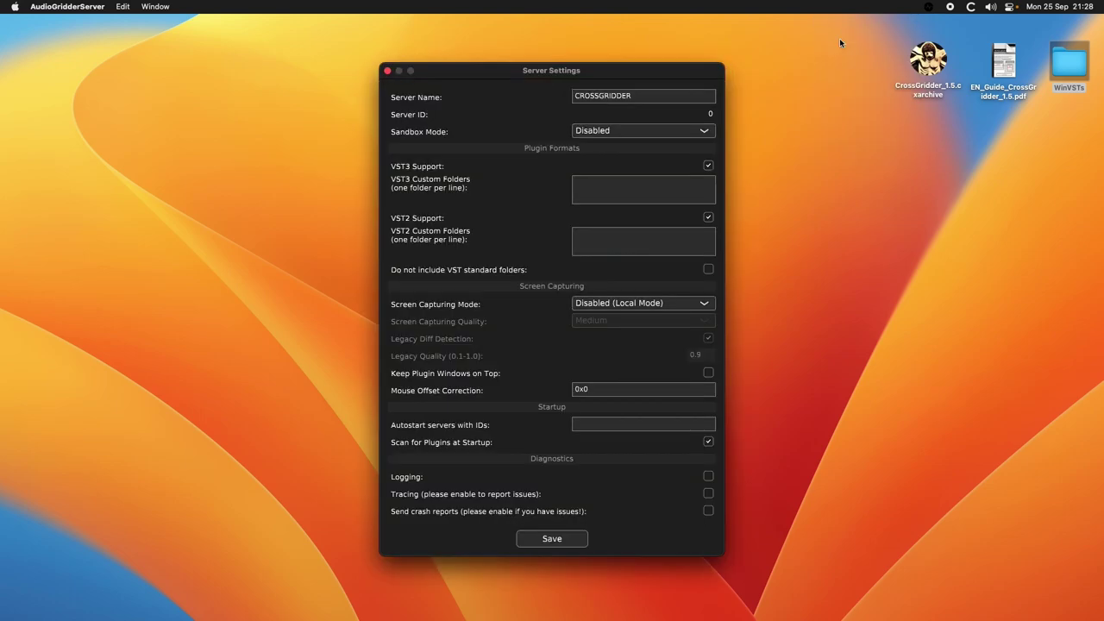
drag(523, 72, 604, 64)
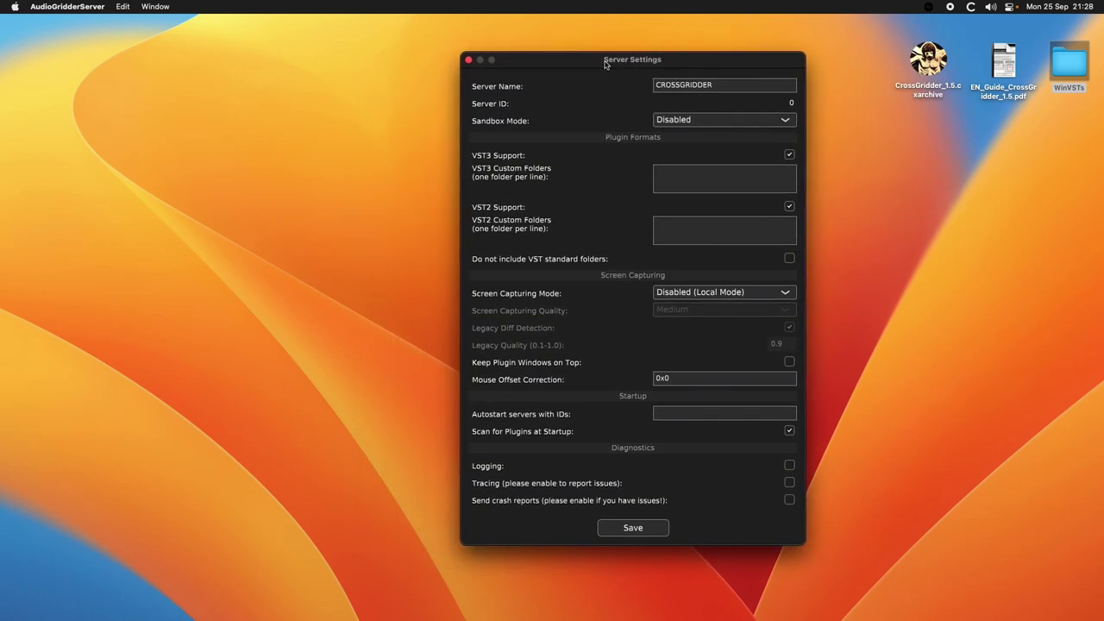
click(468, 59)
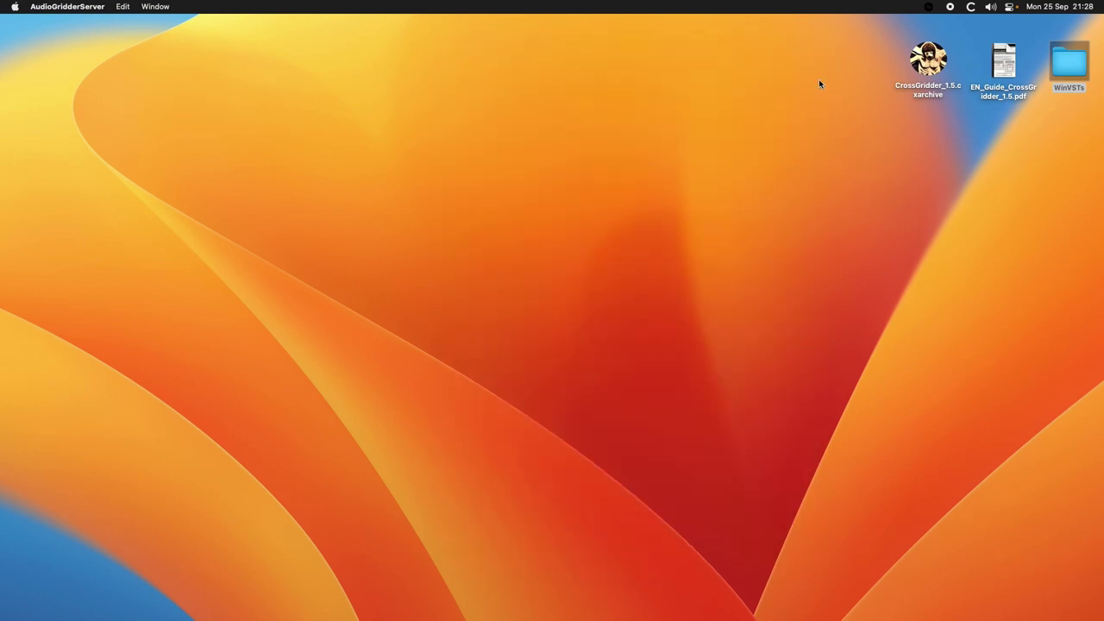
Reopen the server's status menu from the menu-bar icon.
click(930, 8)
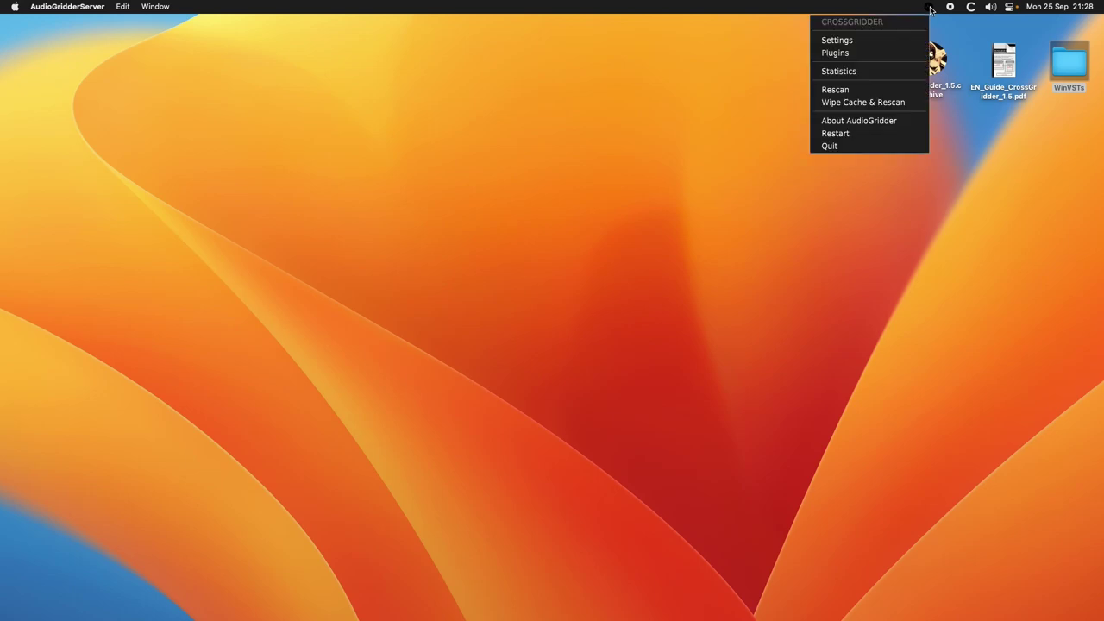
click(930, 9)
click(930, 9)
click(930, 8)
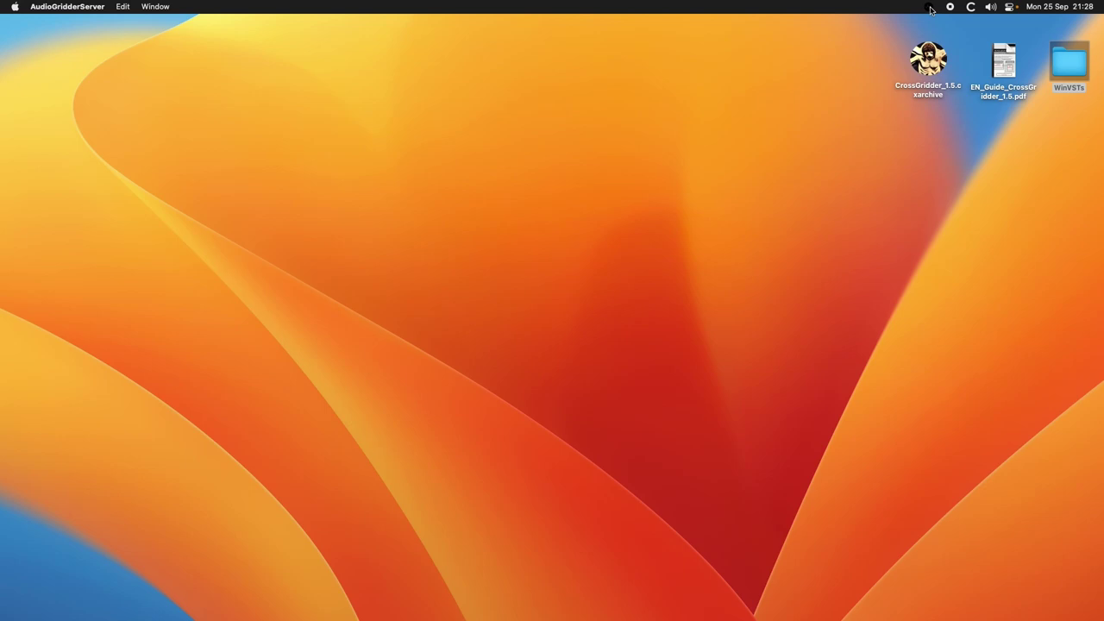
click(930, 8)
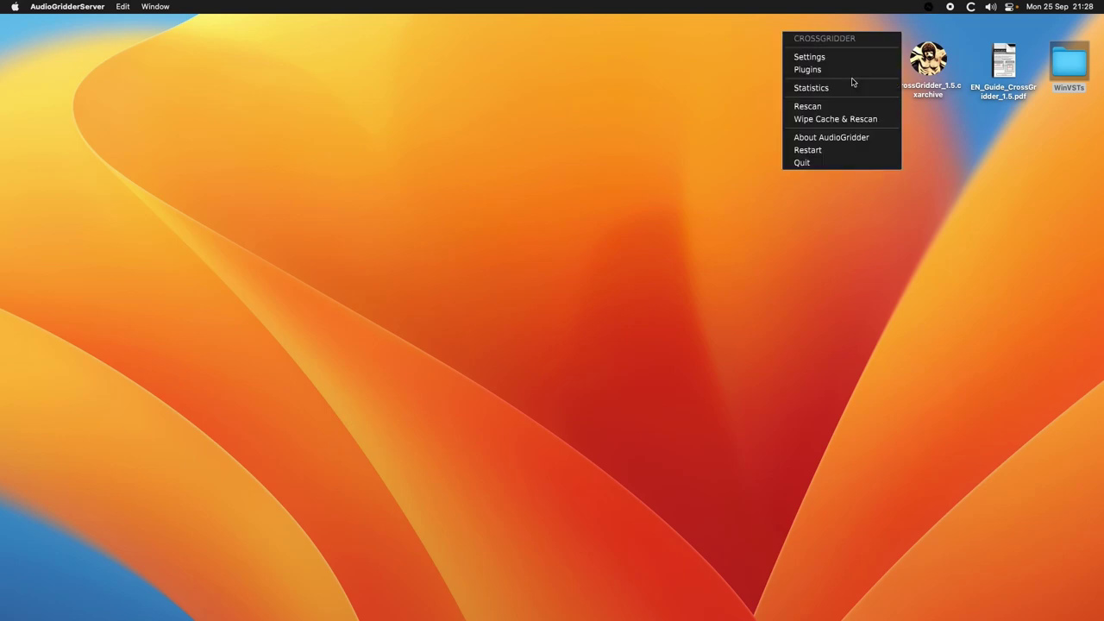
Reopen Server Settings, move the window, and save unchanged to restart the server.
click(811, 58)
drag(566, 59, 513, 28)
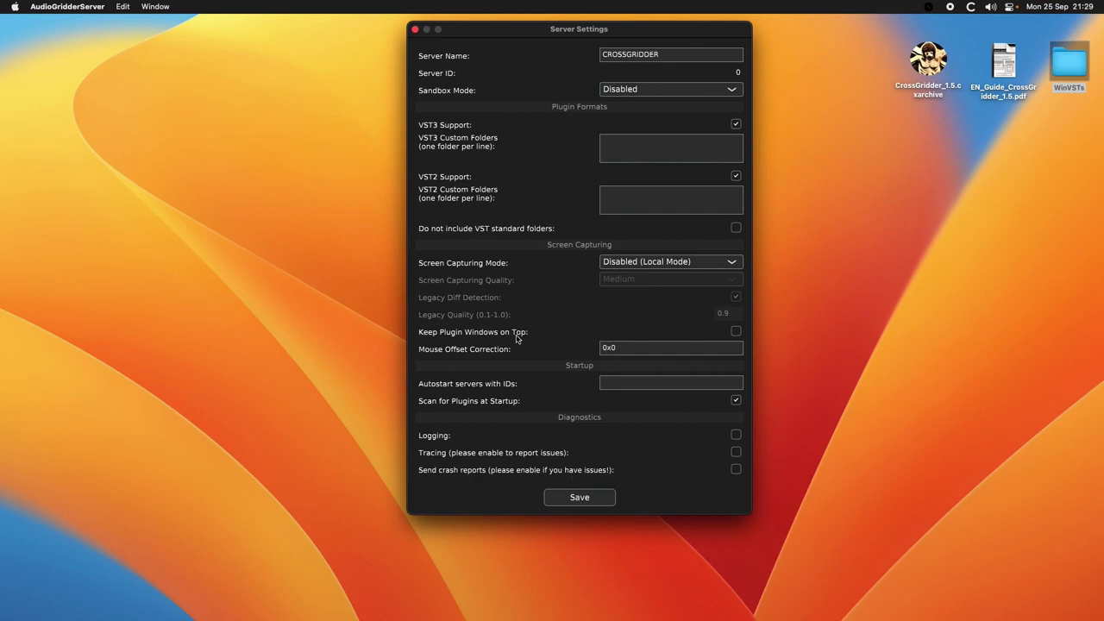
click(579, 497)
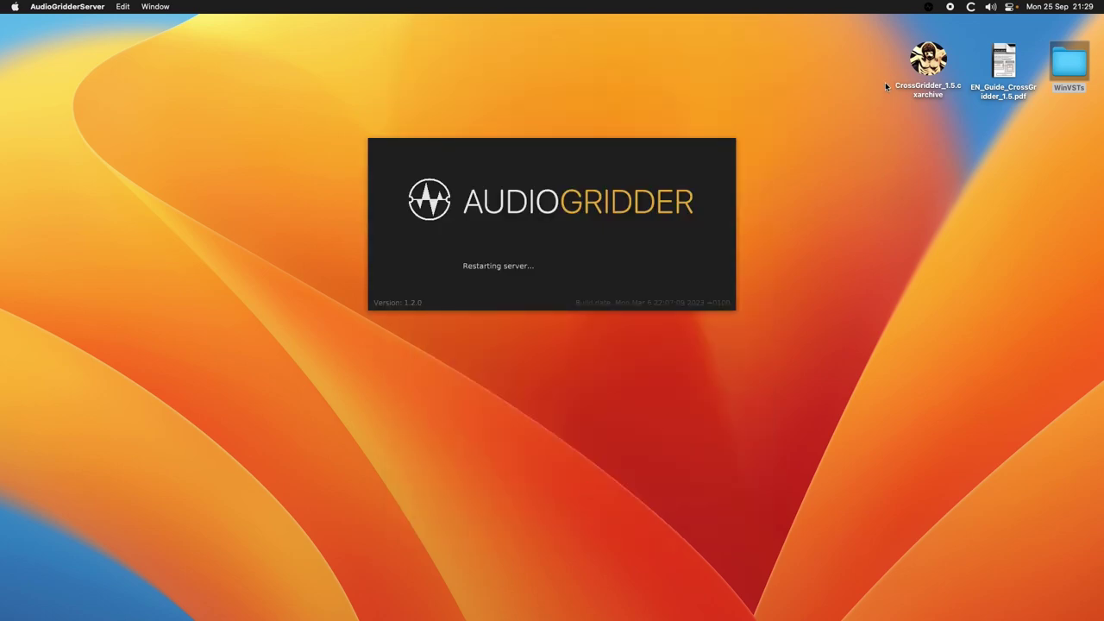
Show the plugin list, then enable Keep Plugin Windows on Top and save, restarting the server.
click(929, 7)
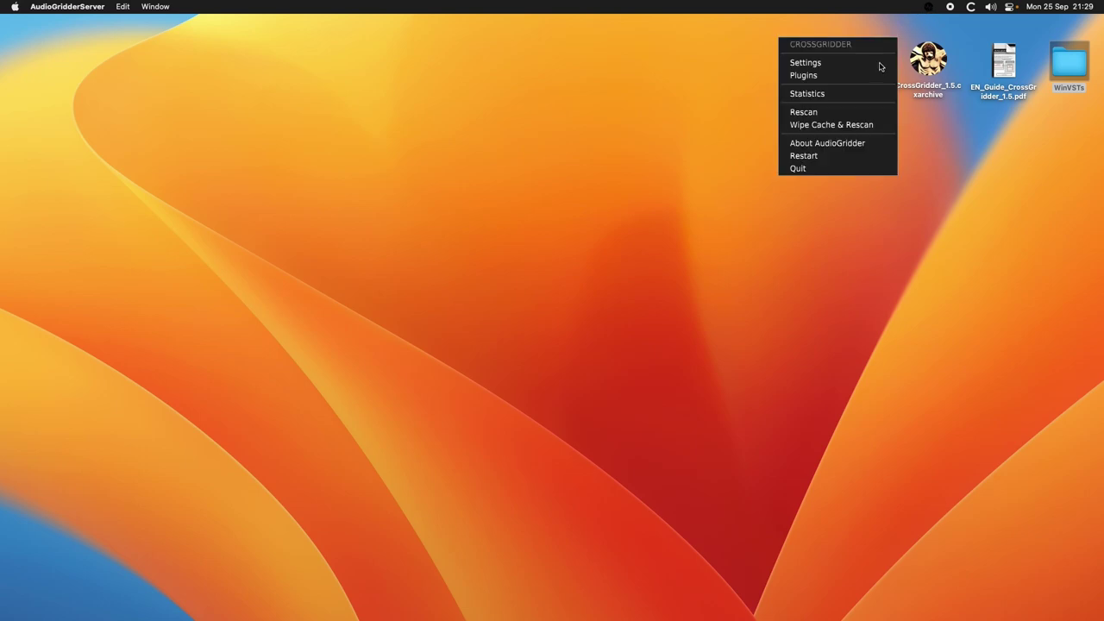
click(807, 74)
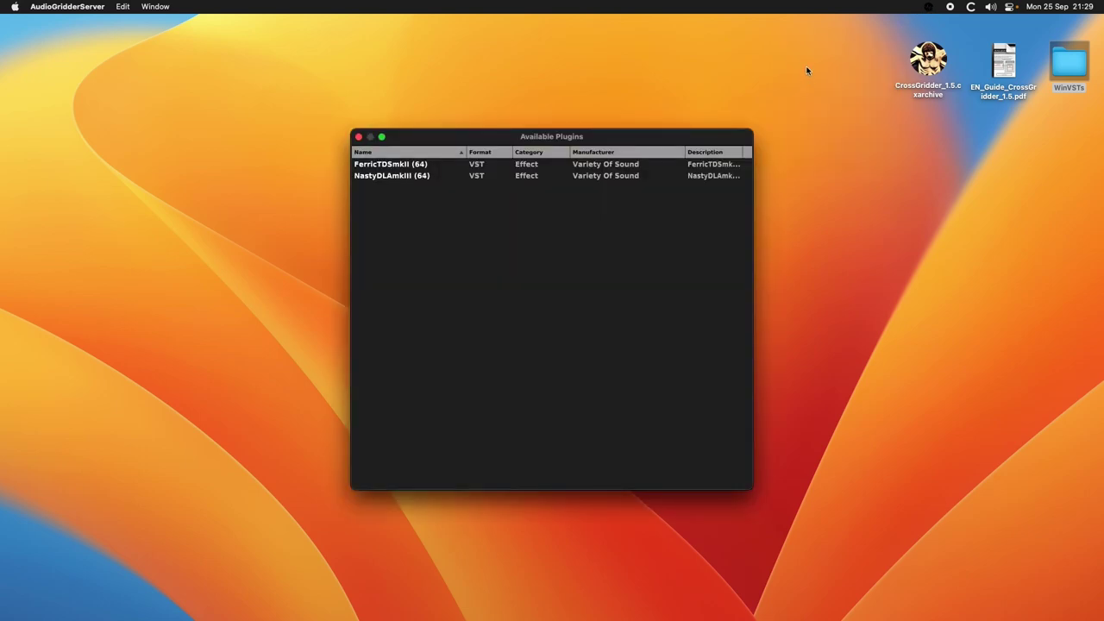
click(925, 10)
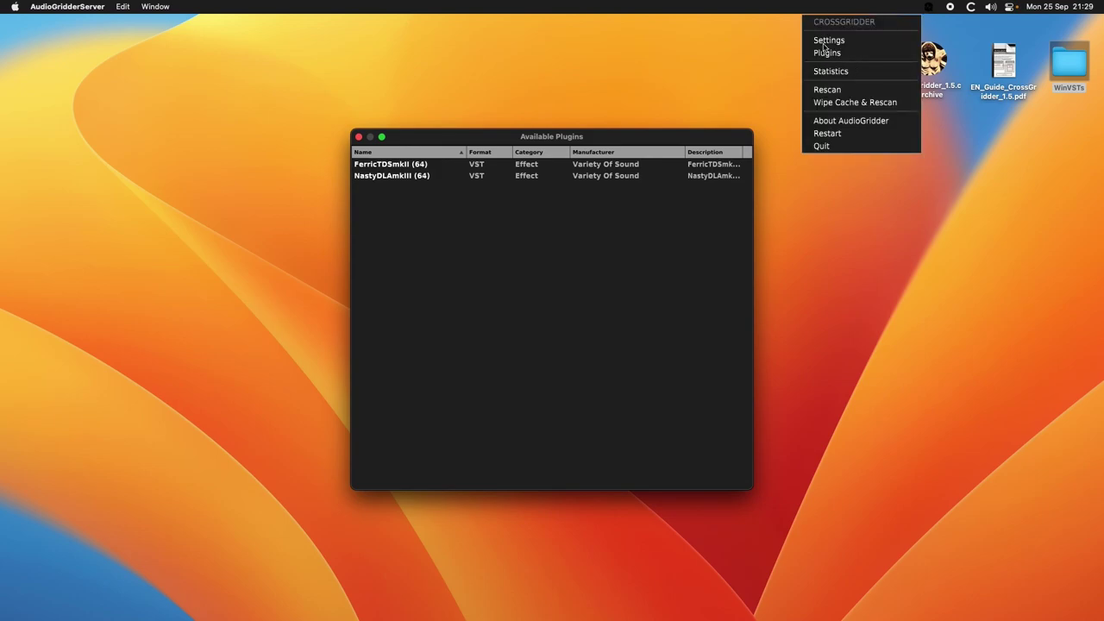
click(825, 41)
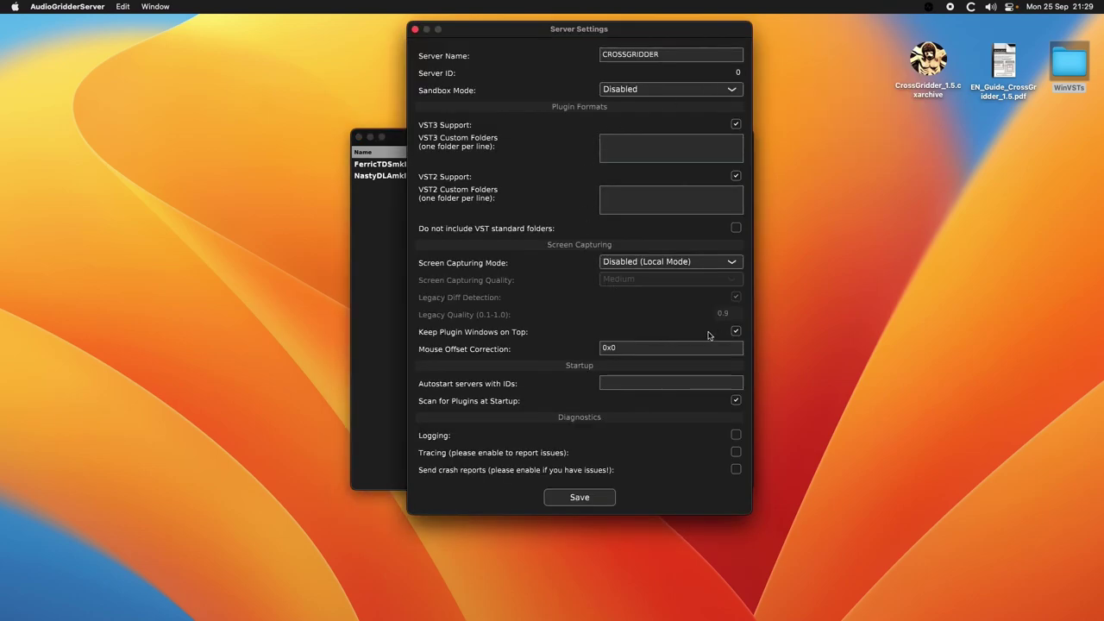
click(735, 332)
click(576, 498)
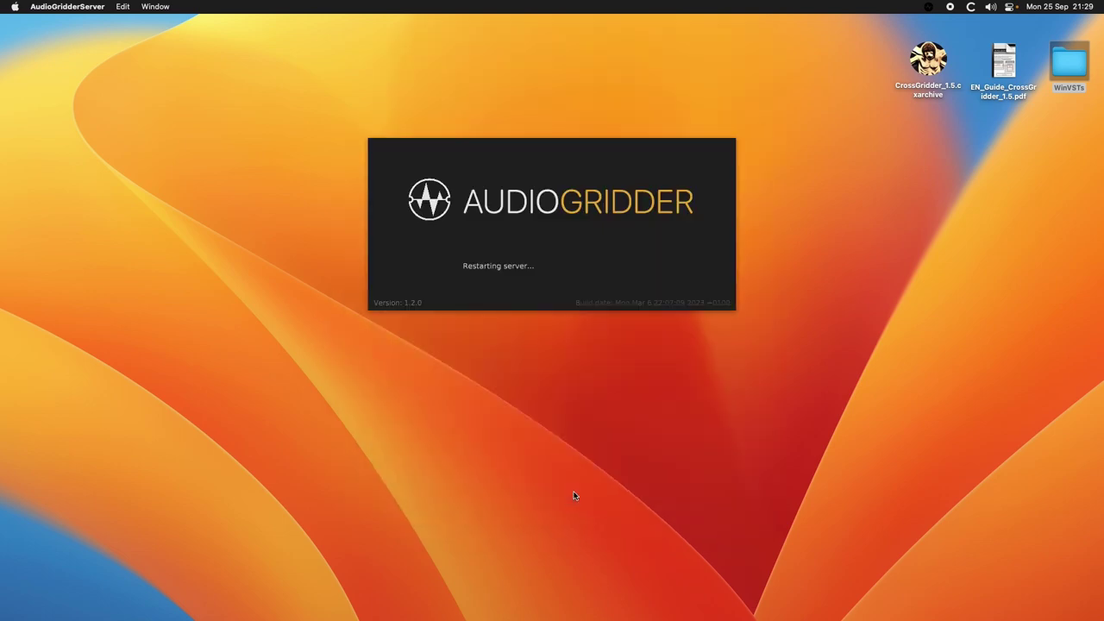
Reopen the server settings and save them again to restart the server.
click(929, 8)
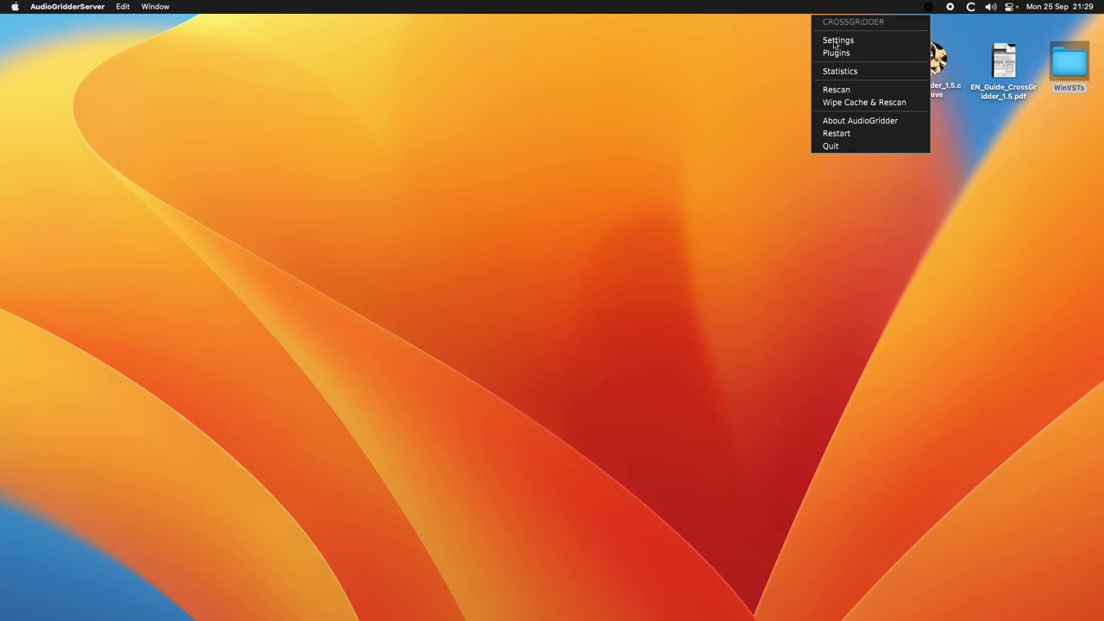
click(836, 40)
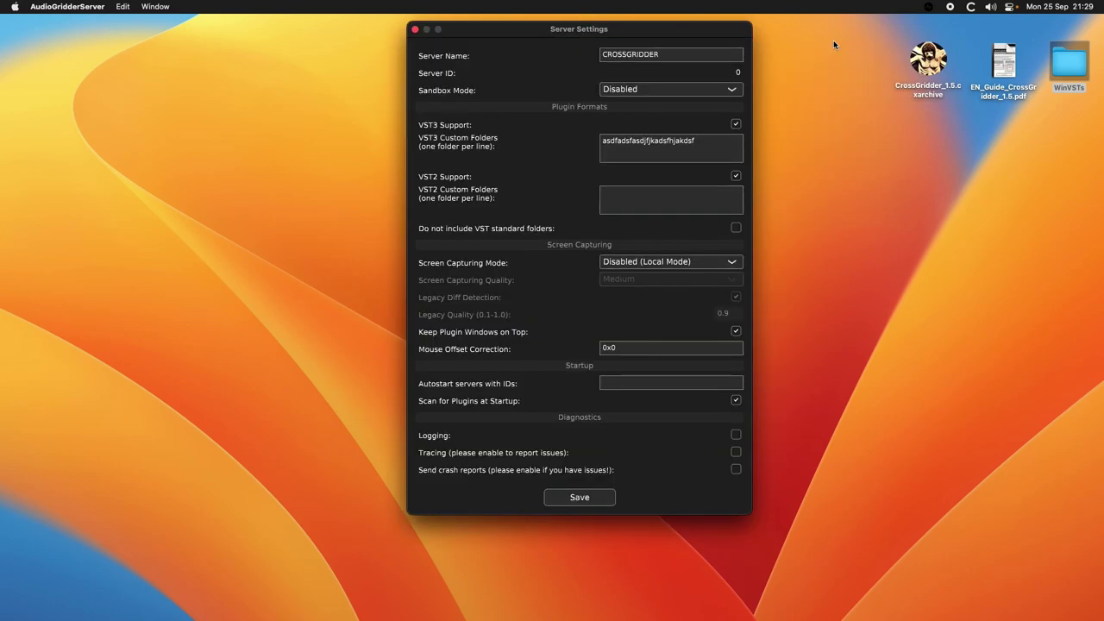
click(580, 498)
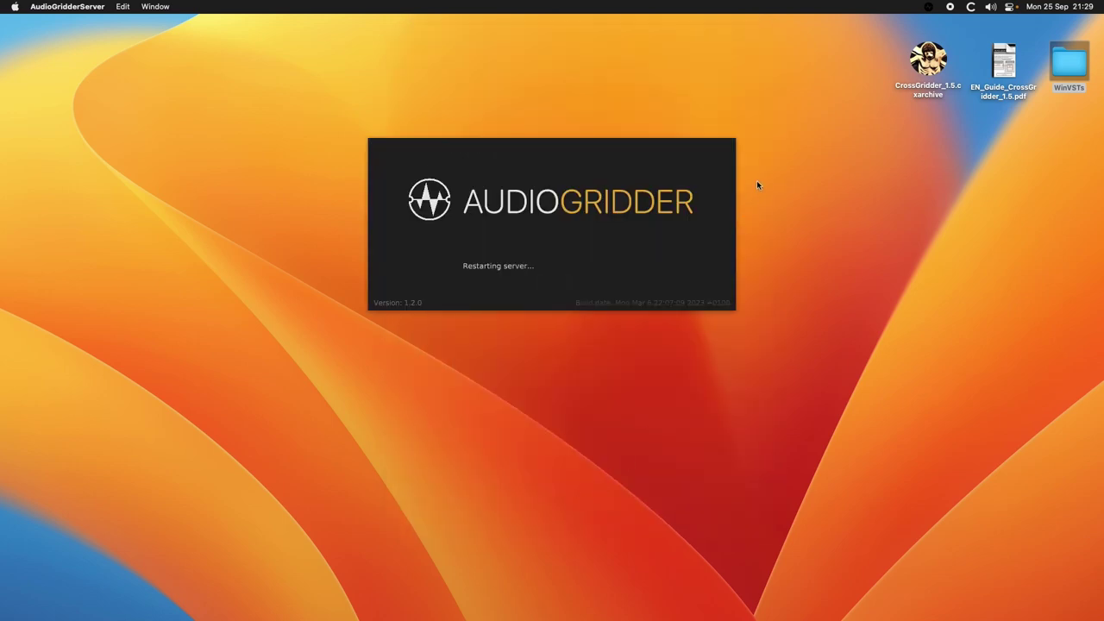
Resave the server settings with Sandbox Mode kept at Disabled.
click(928, 10)
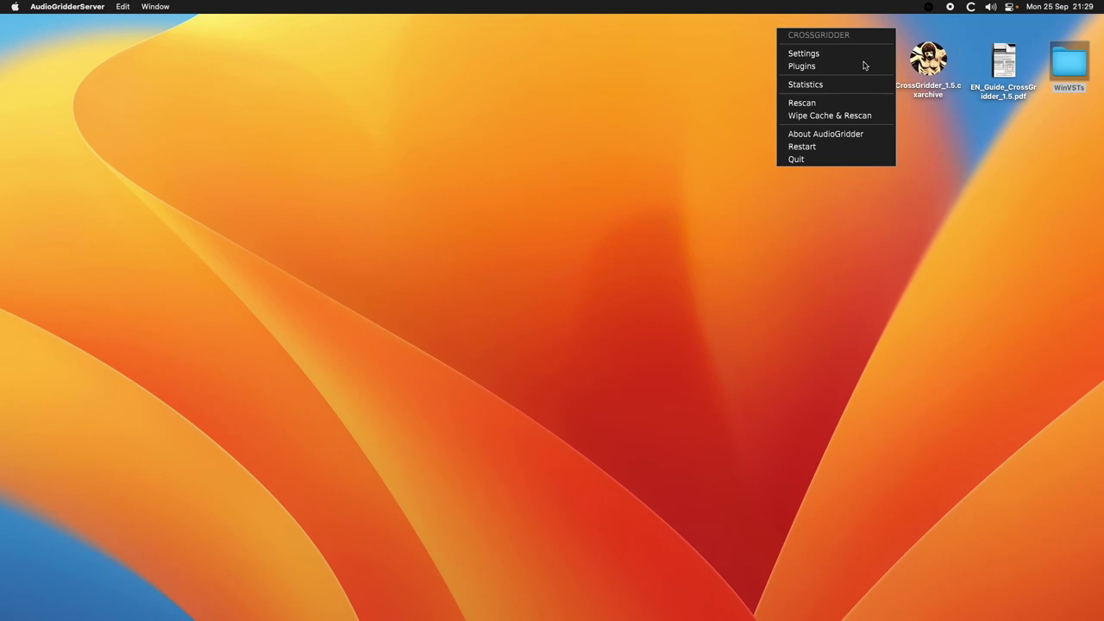
click(810, 54)
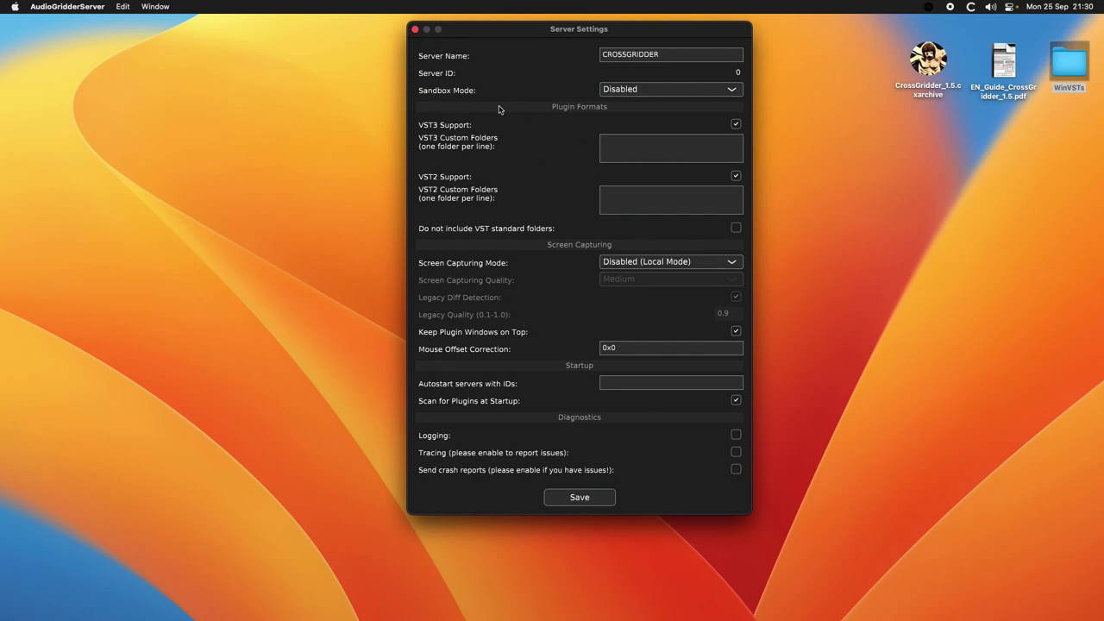
click(736, 93)
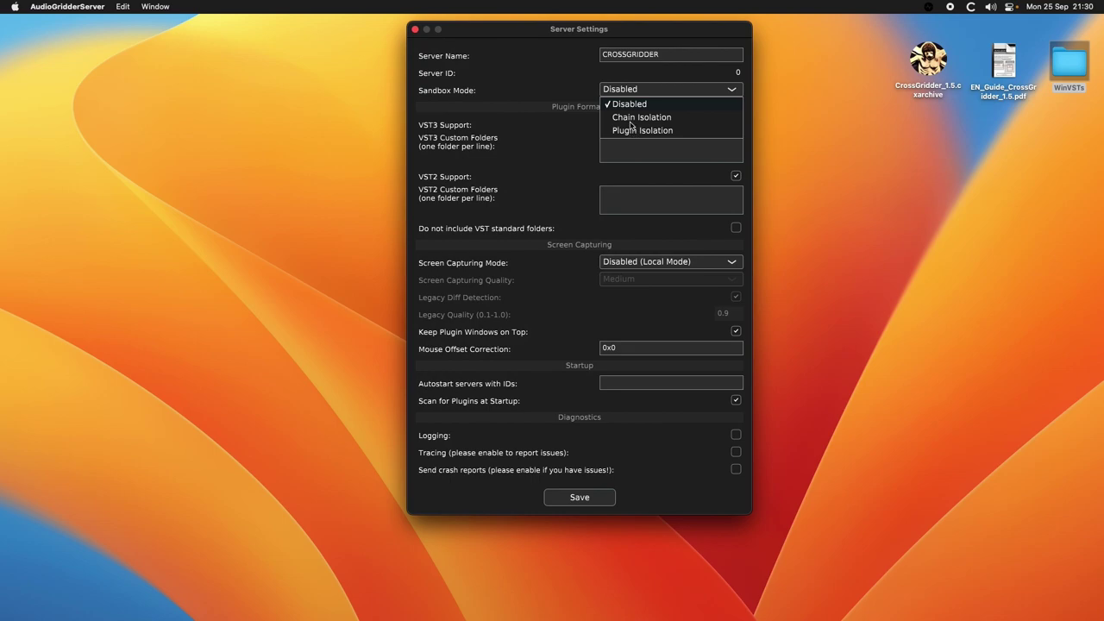
click(581, 146)
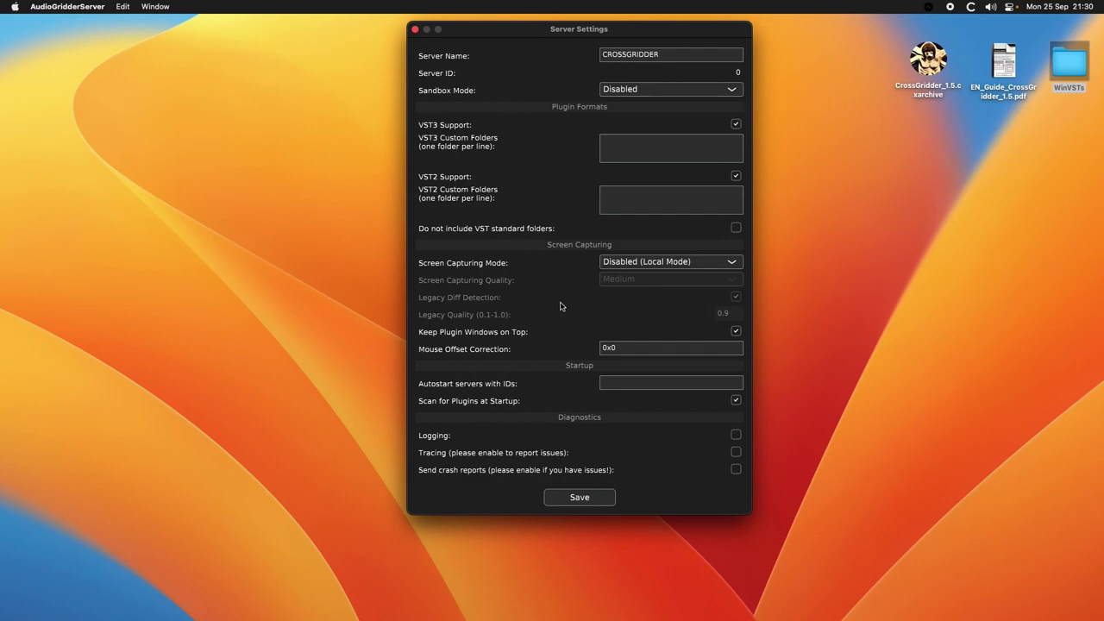
click(565, 500)
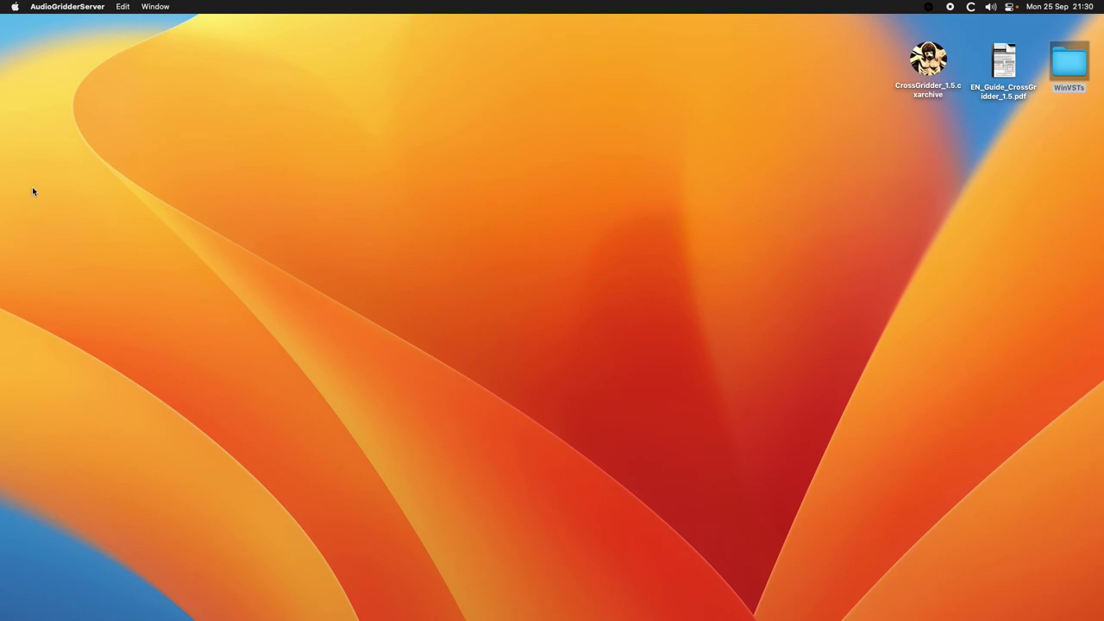
In Logic Pro, create a new Software Instrument track via Track > New Tracks.
mouse_move(17, 235)
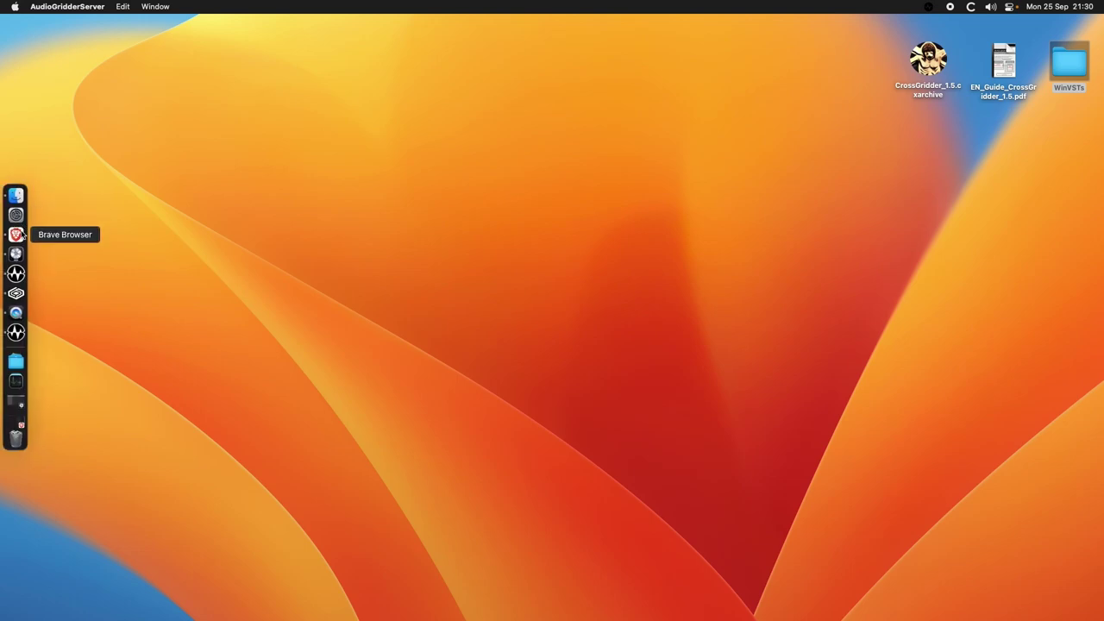
click(17, 253)
click(136, 6)
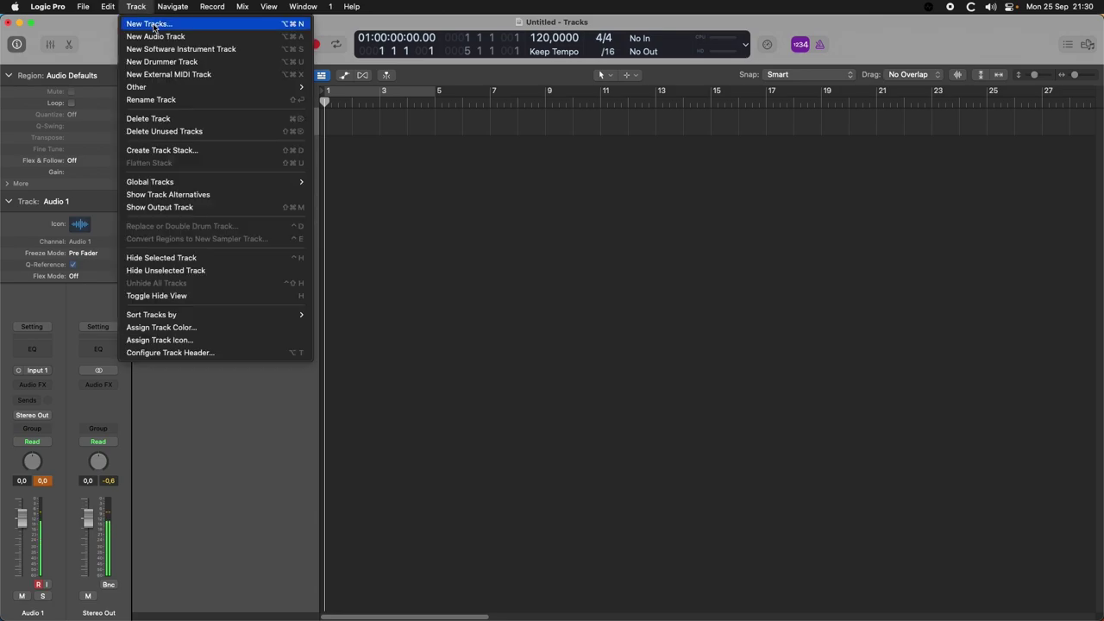
click(149, 23)
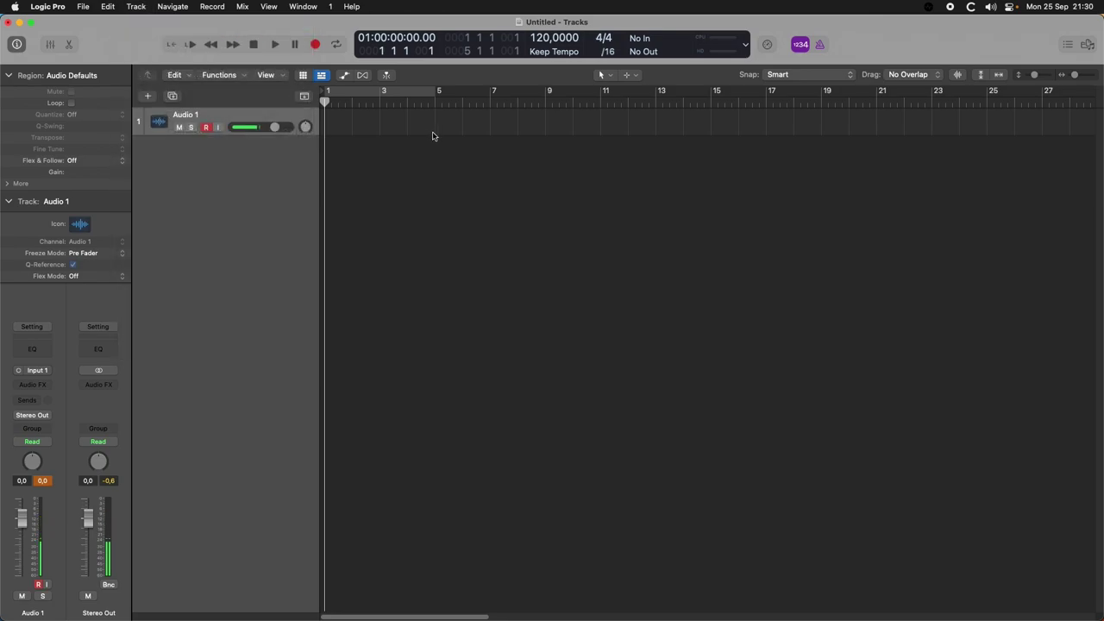
click(428, 213)
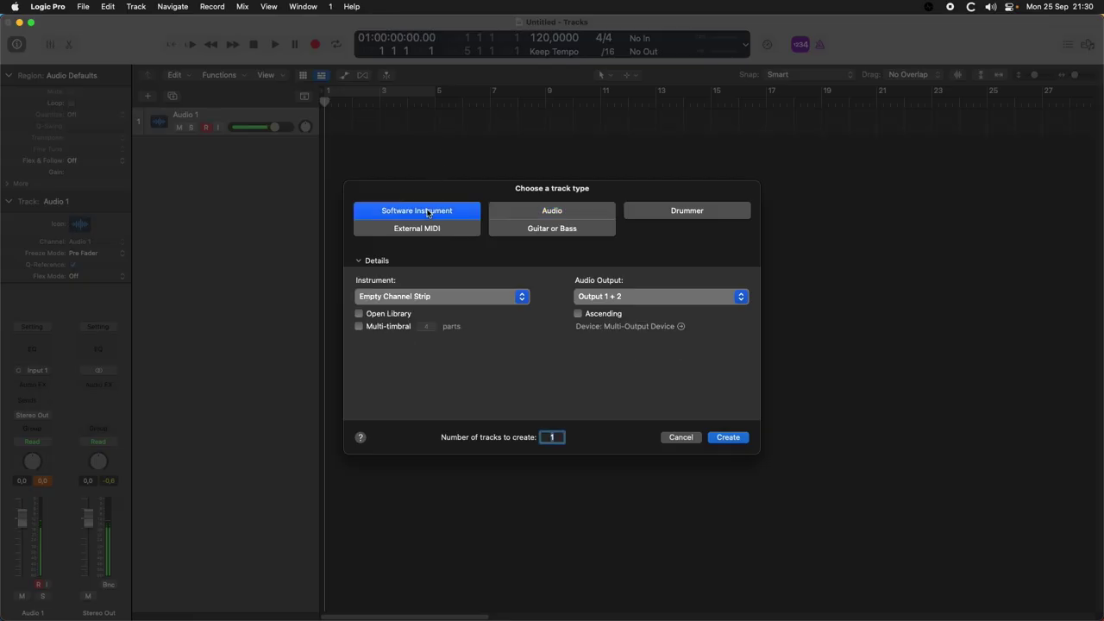
click(729, 439)
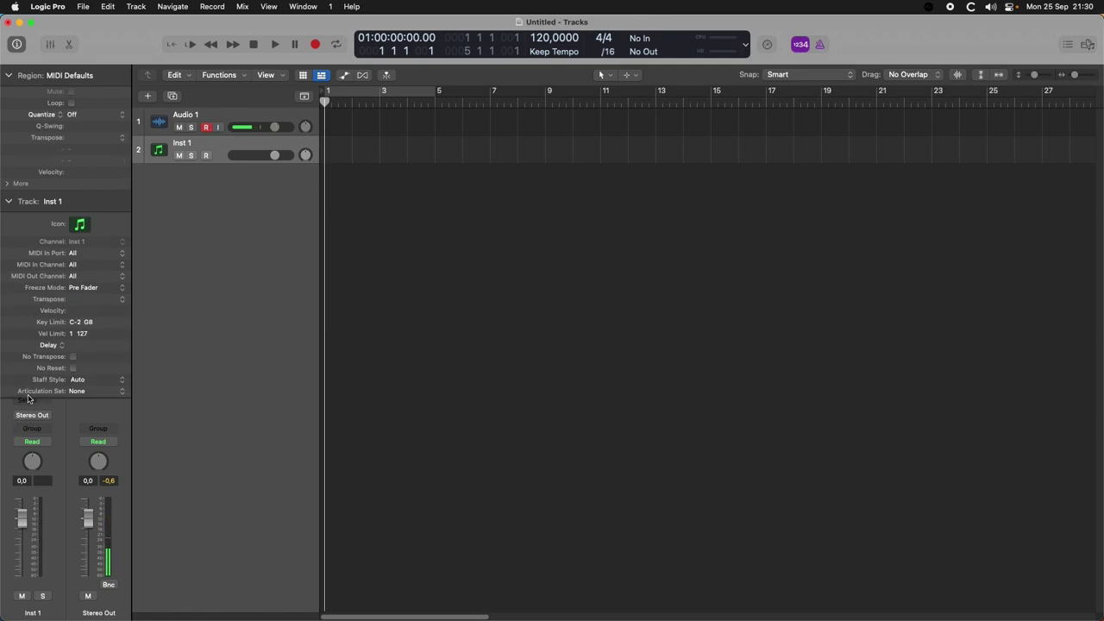
Load TAL-NoiseMaker > Stereo into the Inst 1 instrument slot.
click(7, 201)
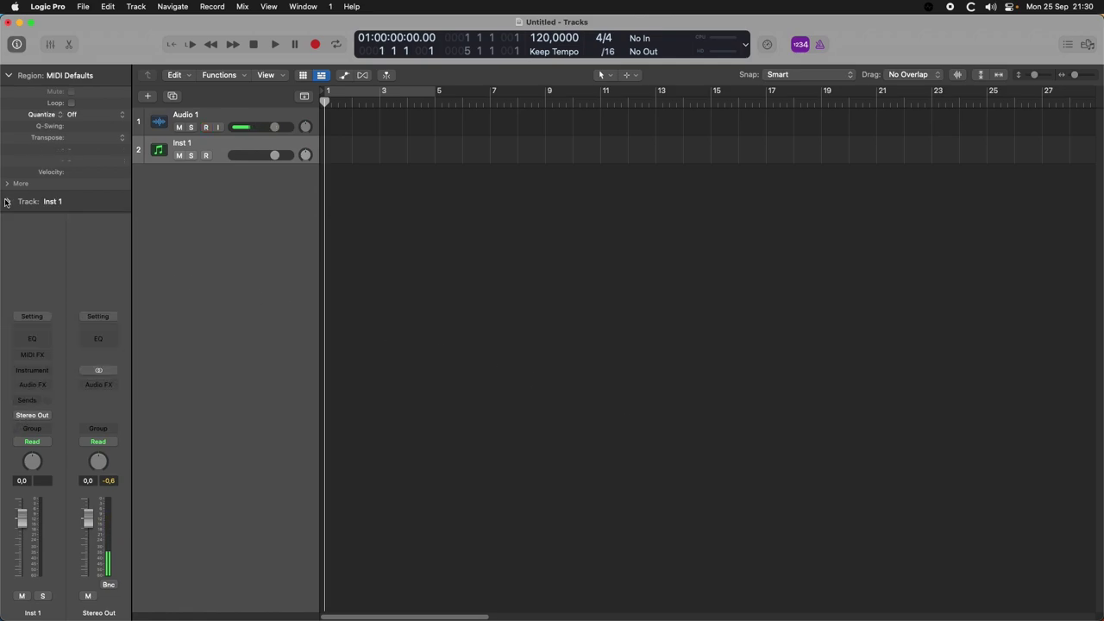
click(30, 371)
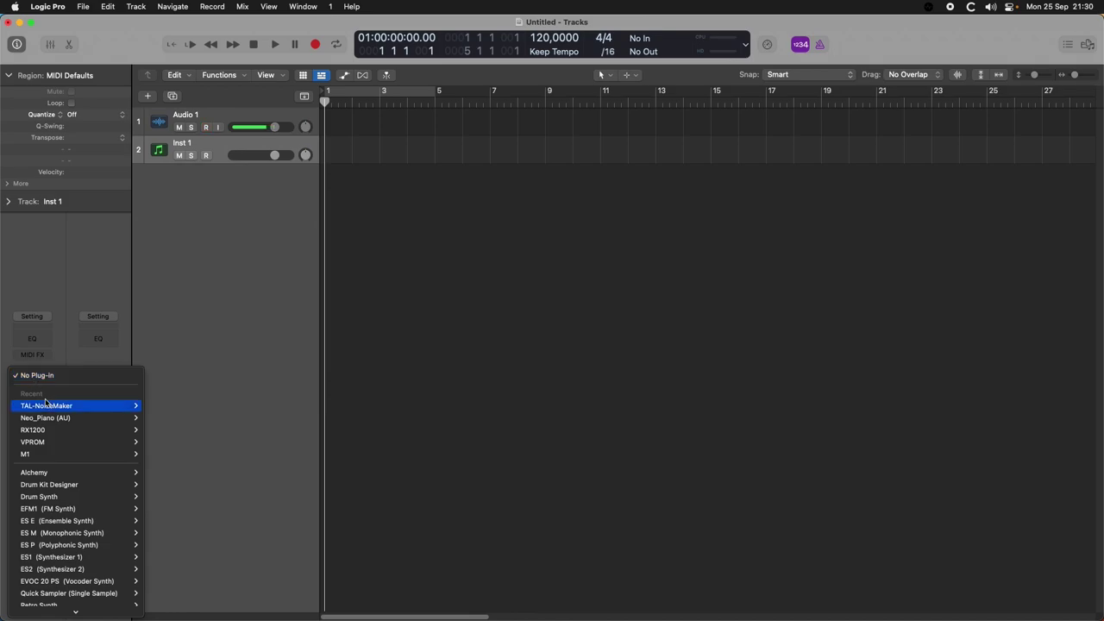
scroll(77, 595, down, 5)
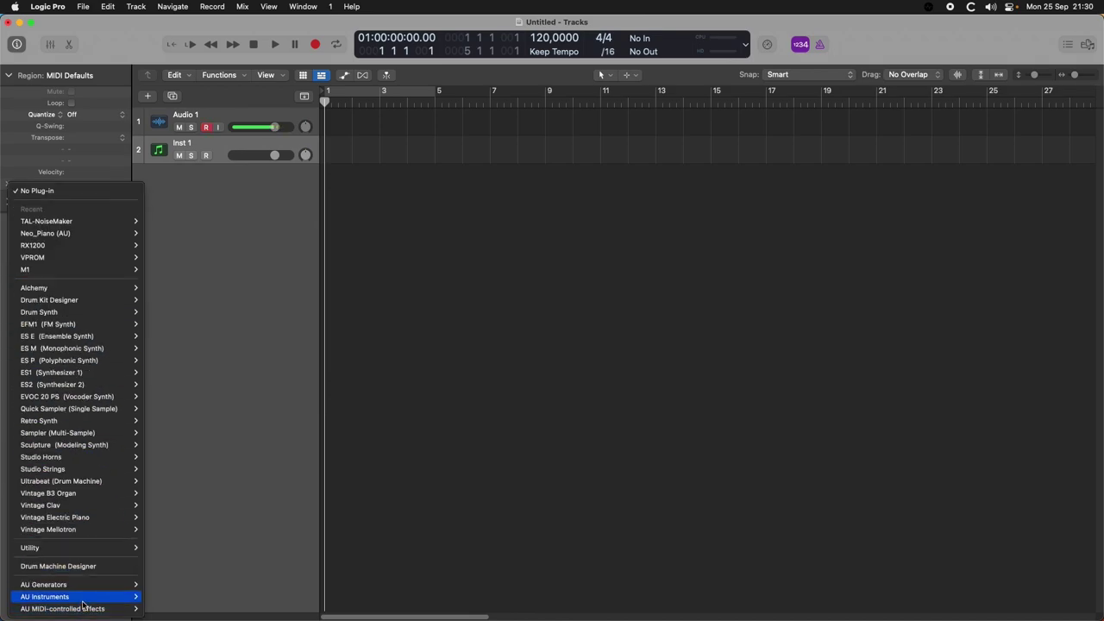
mouse_move(86, 597)
mouse_move(208, 368)
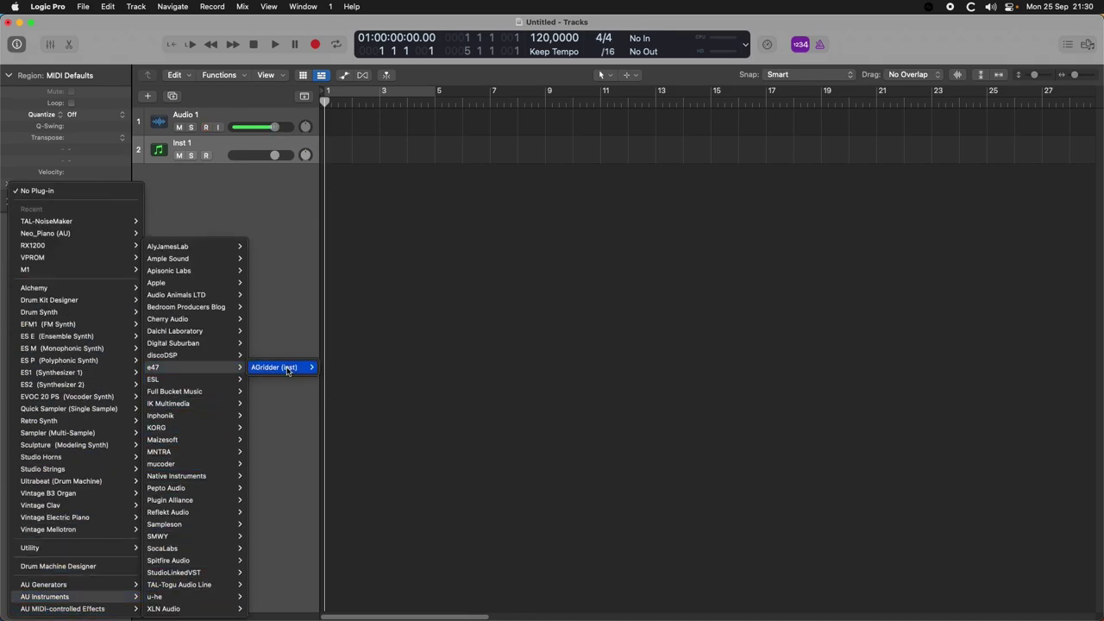
mouse_move(288, 370)
mouse_move(67, 233)
mouse_move(120, 221)
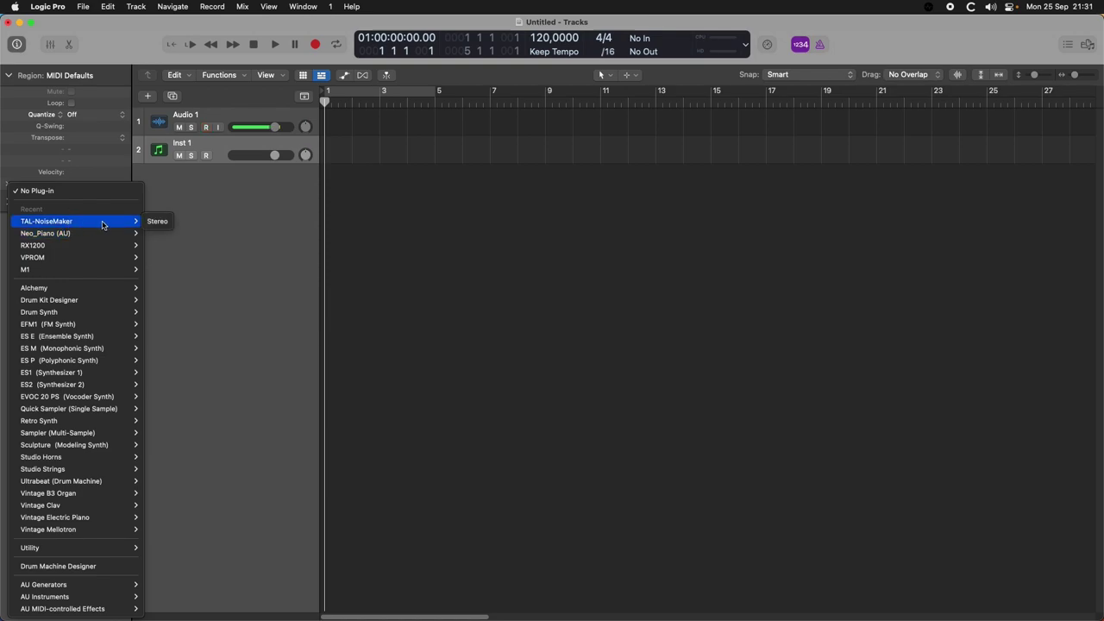
click(156, 221)
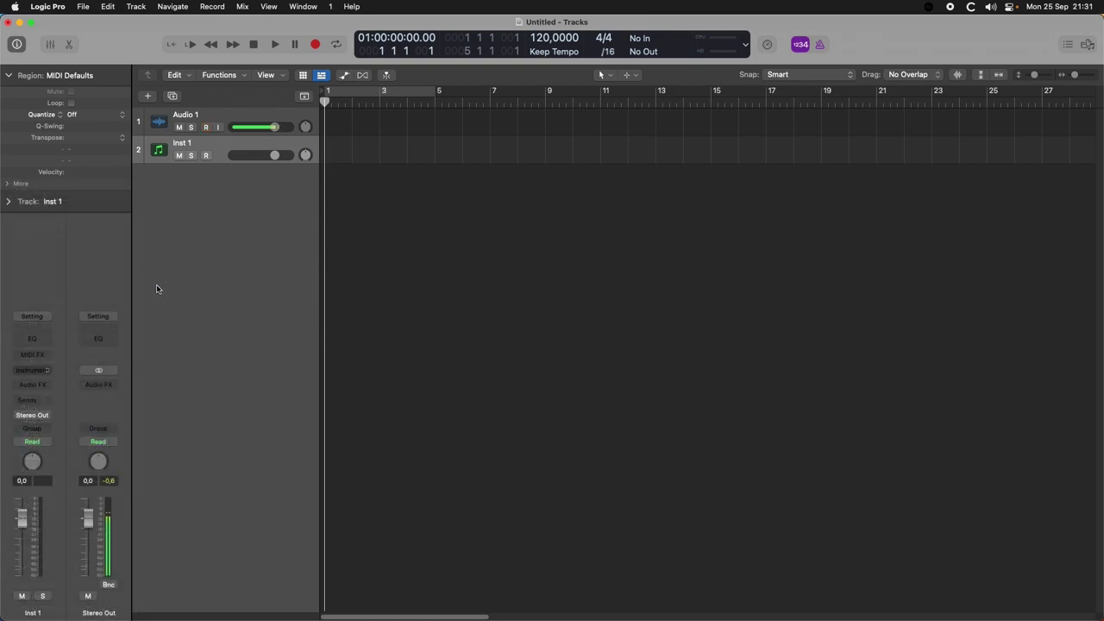
Lower TAL-NoiseMaker's OSC 1 volume, adjust OSC 2, and set Filter Cutoff to 0.3645454.
click(28, 386)
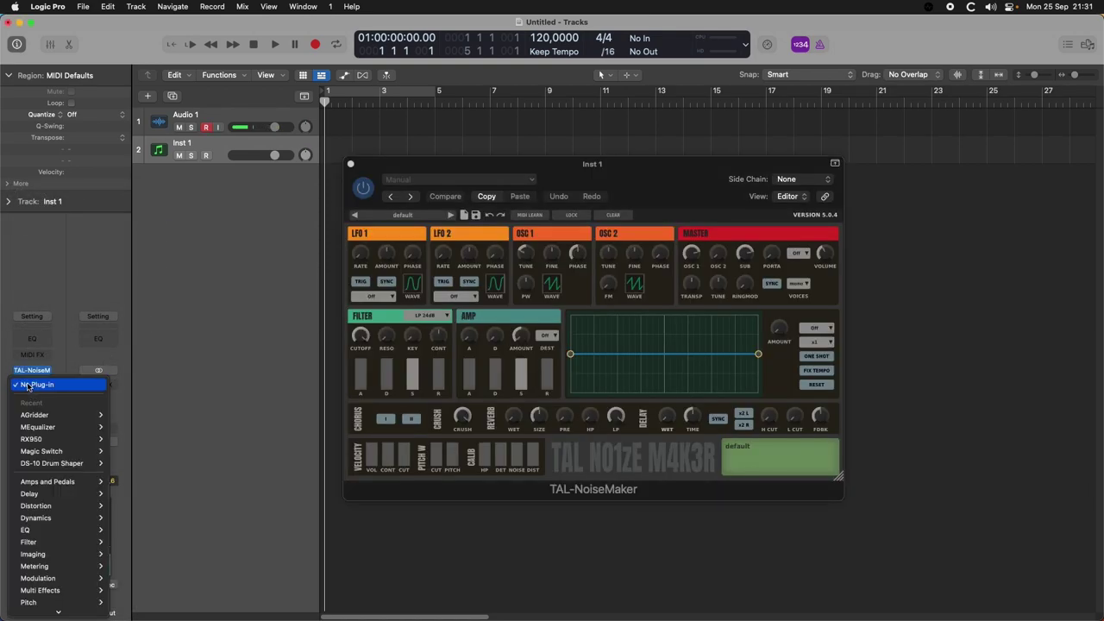
click(216, 327)
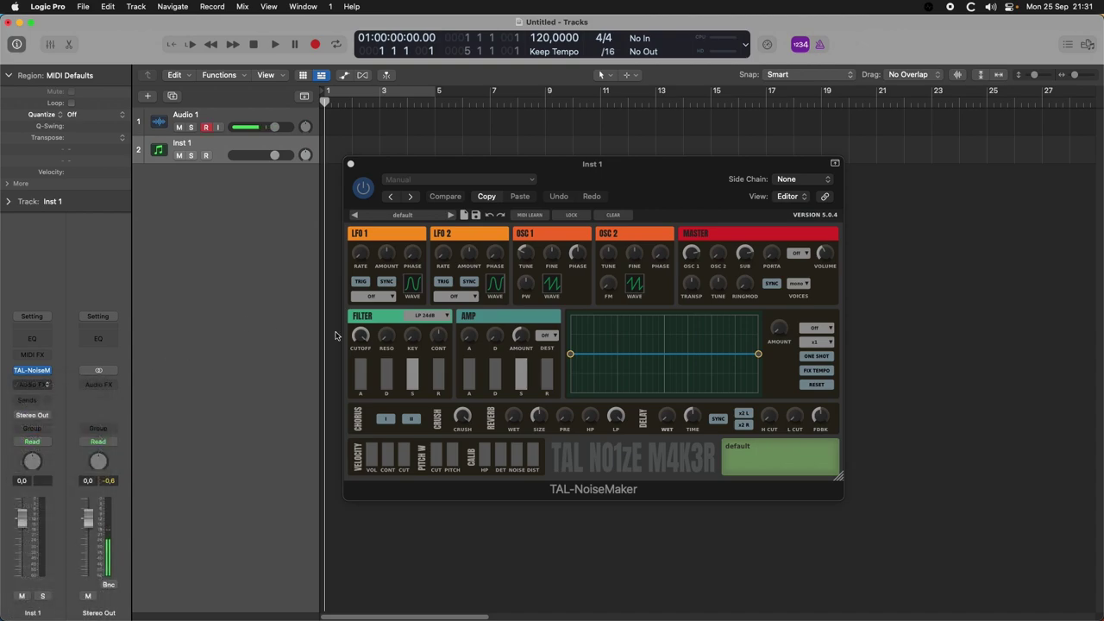
drag(691, 253, 724, 196)
click(720, 255)
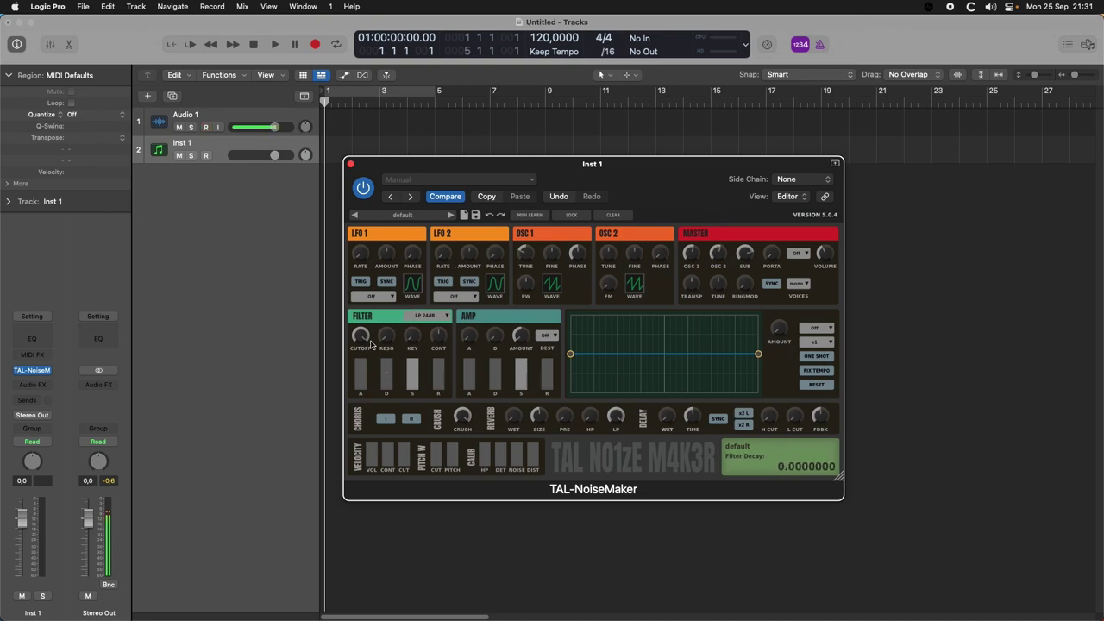
drag(366, 337, 369, 400)
Insert Audio Units > e47 > AGridder > Stereo as Inst 1's audio effect.
click(33, 386)
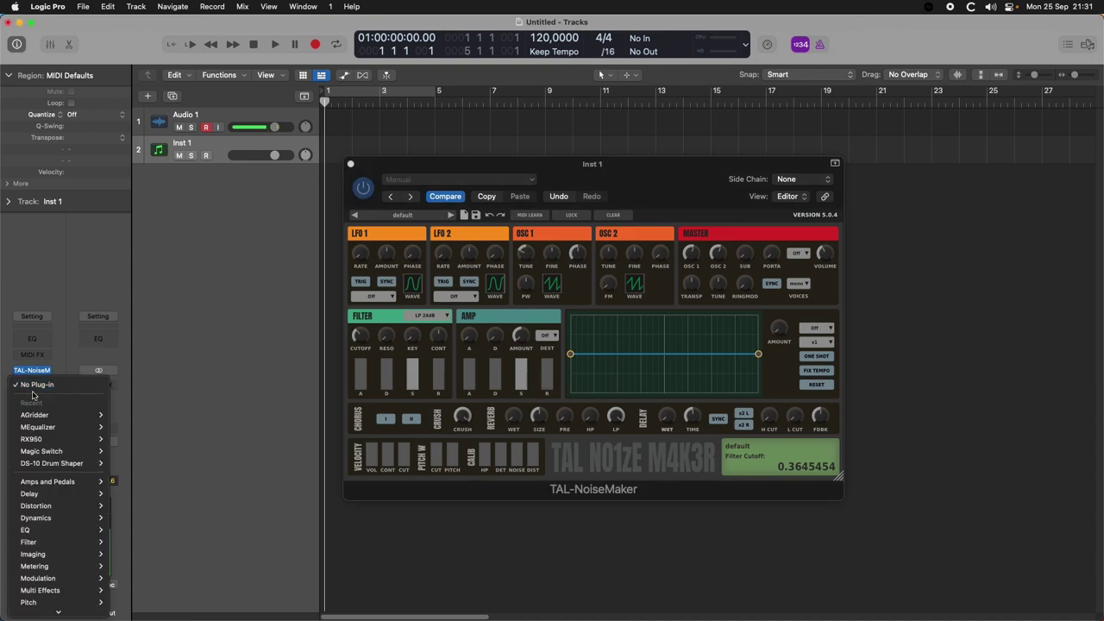
mouse_move(45, 418)
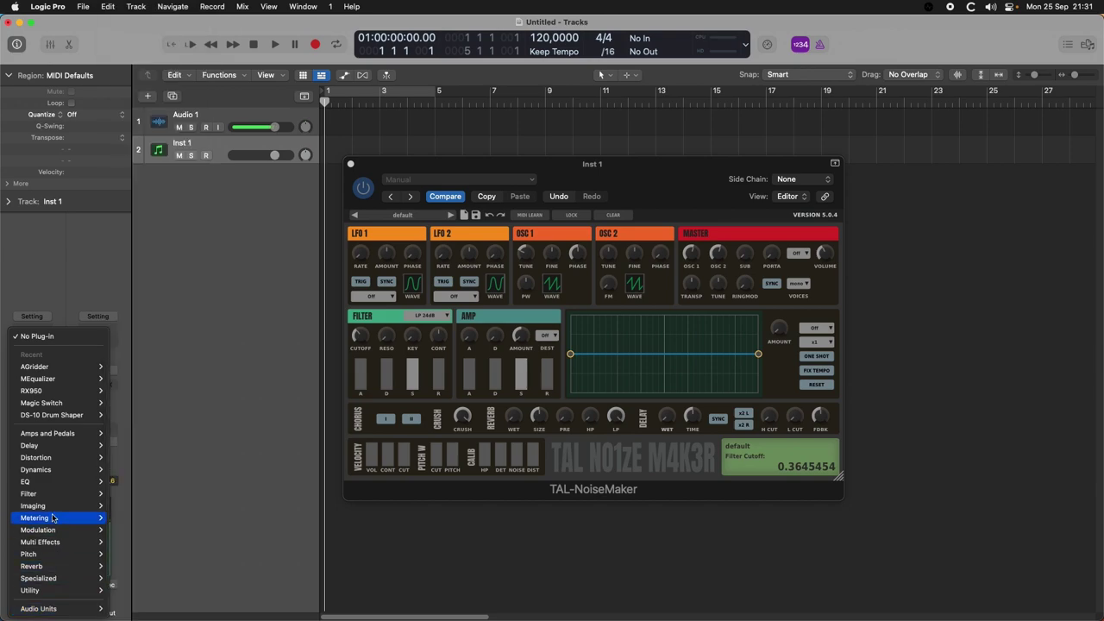
mouse_move(57, 368)
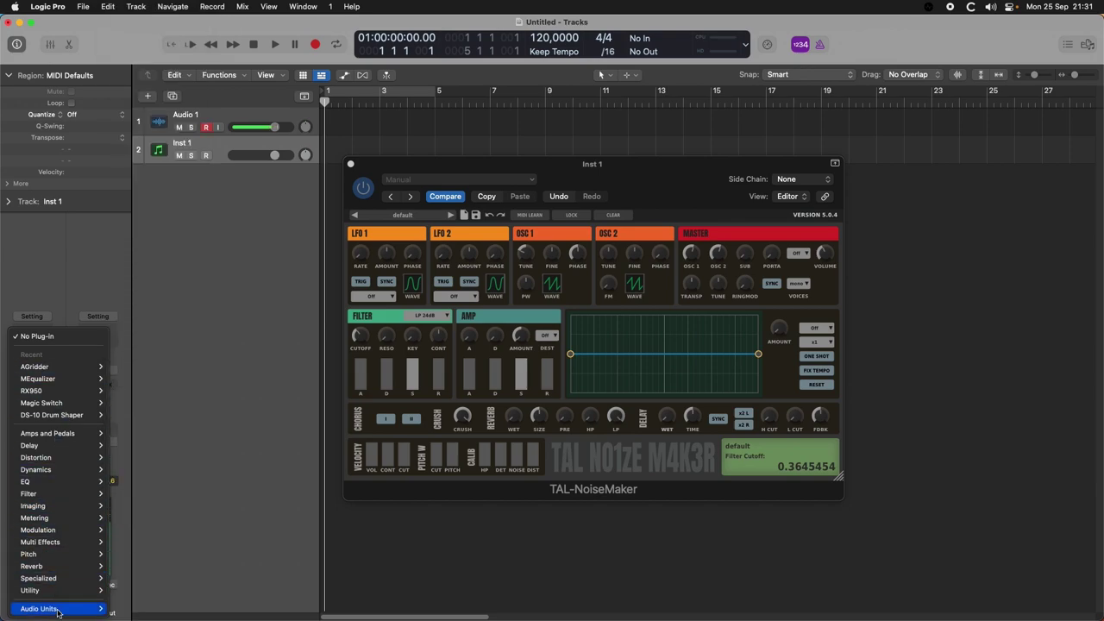
mouse_move(172, 220)
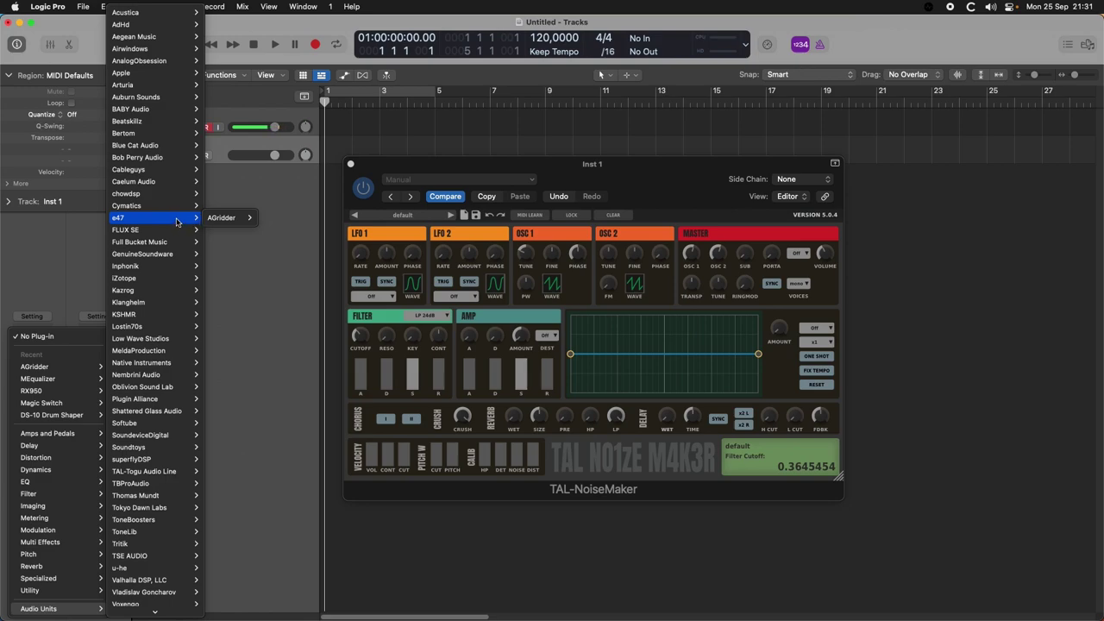
mouse_move(226, 226)
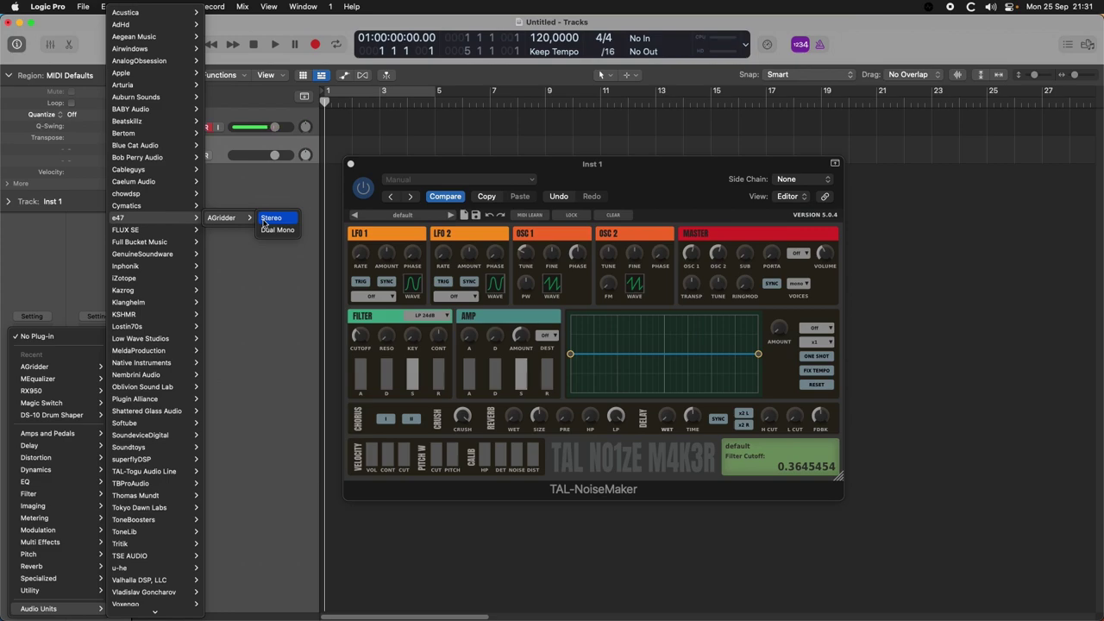
click(264, 224)
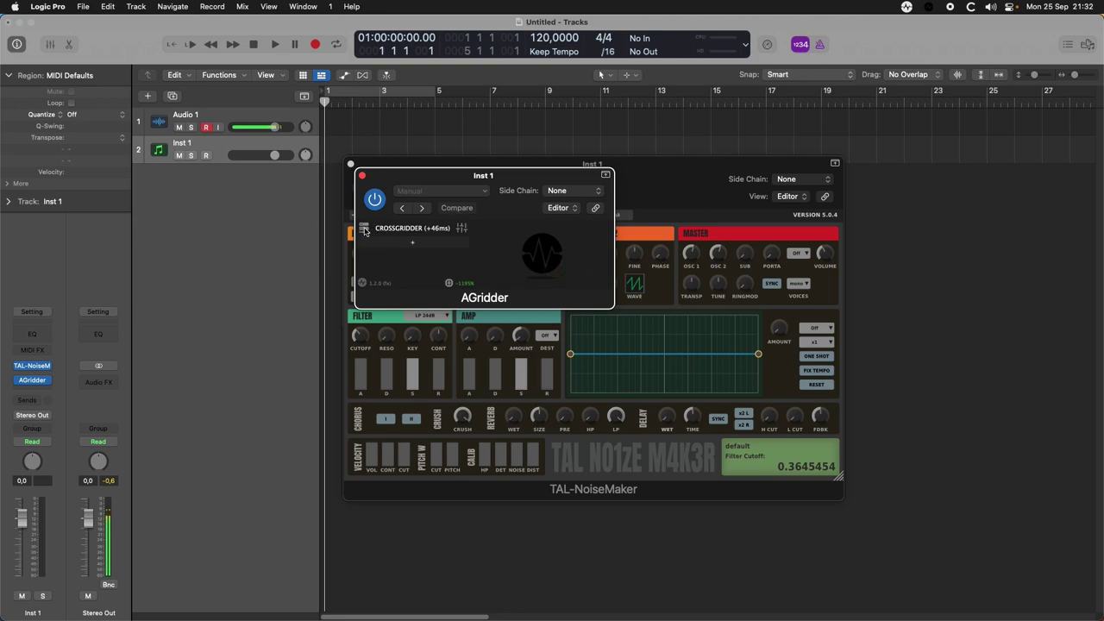
Add the server 127.0.0.1 in AGridder's Servers menu and connect to it.
click(364, 229)
mouse_move(392, 271)
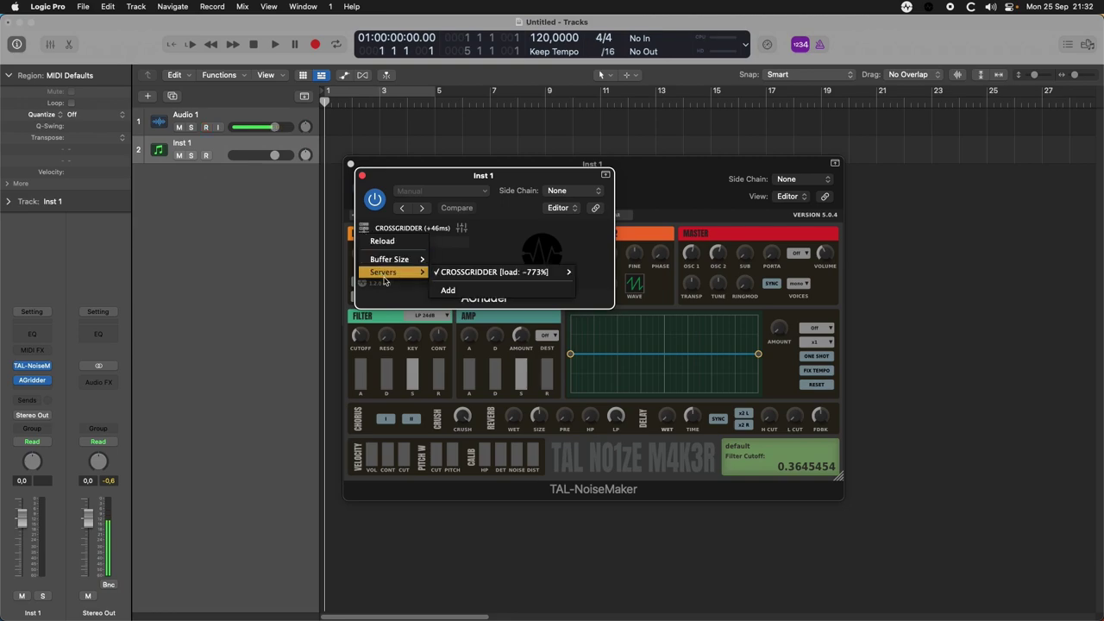
click(451, 289)
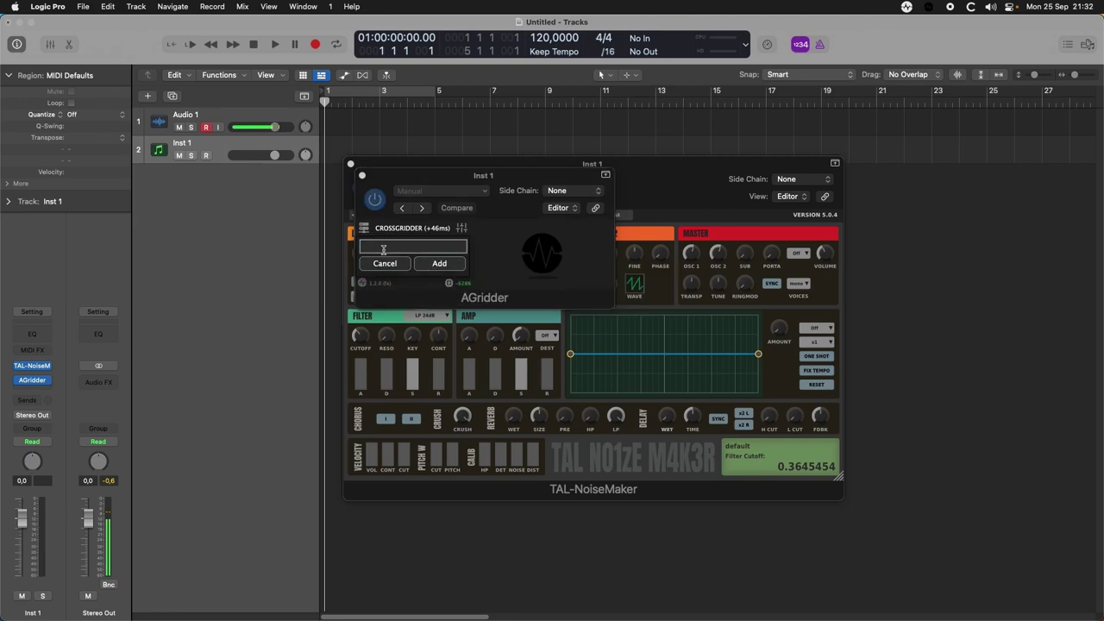
text(127.0.0.1)
click(442, 264)
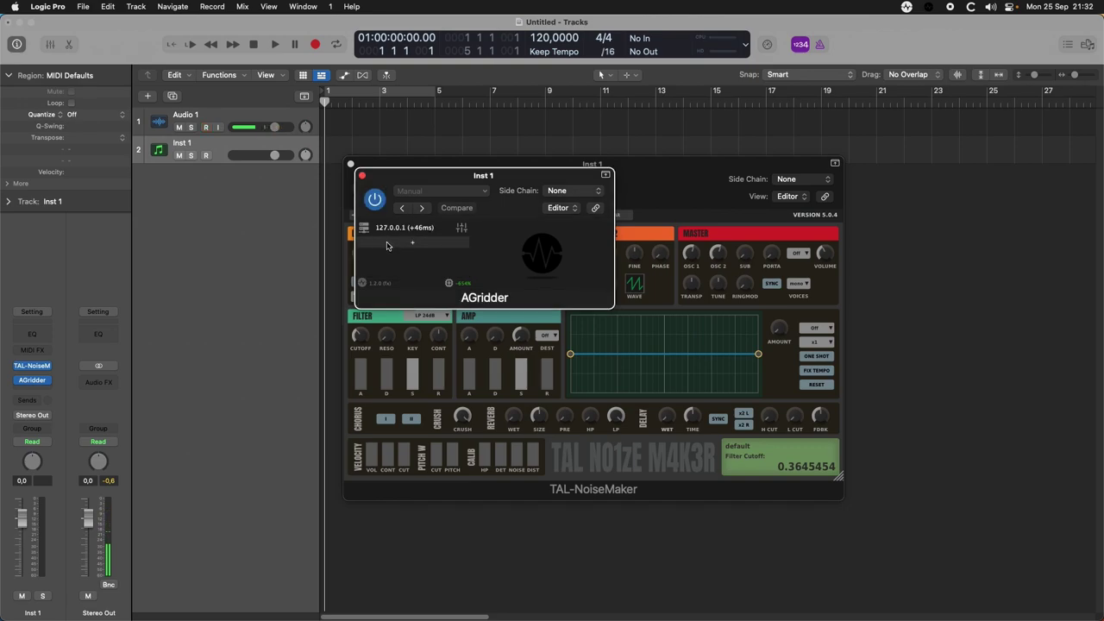
Add FerricTDSmkII (64) from the VST list to AGridder's chain in stereo.
click(387, 245)
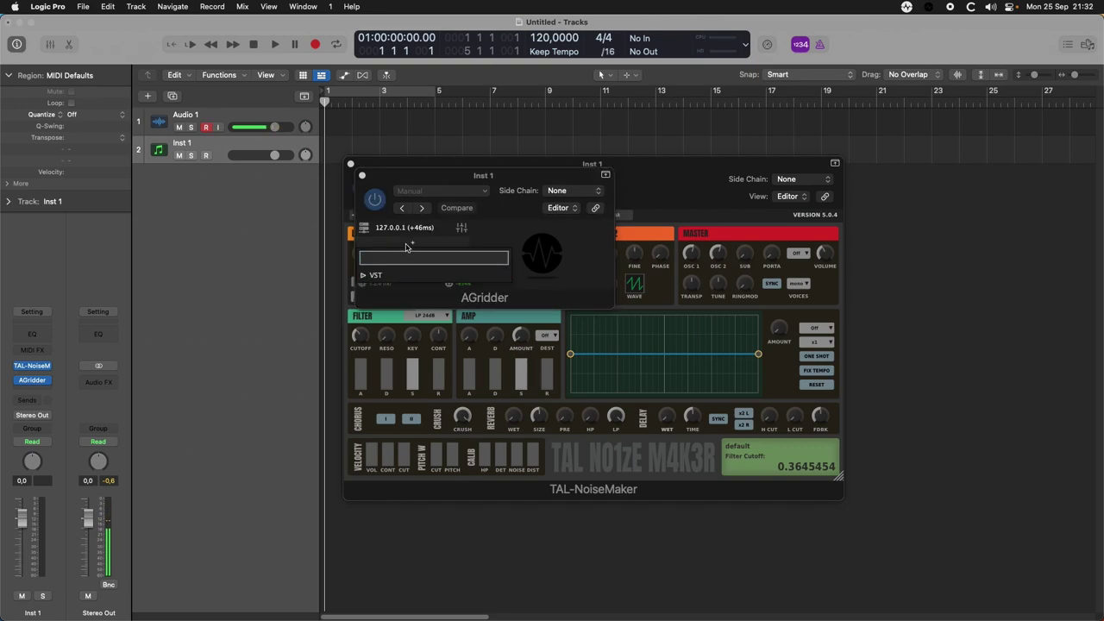
click(363, 276)
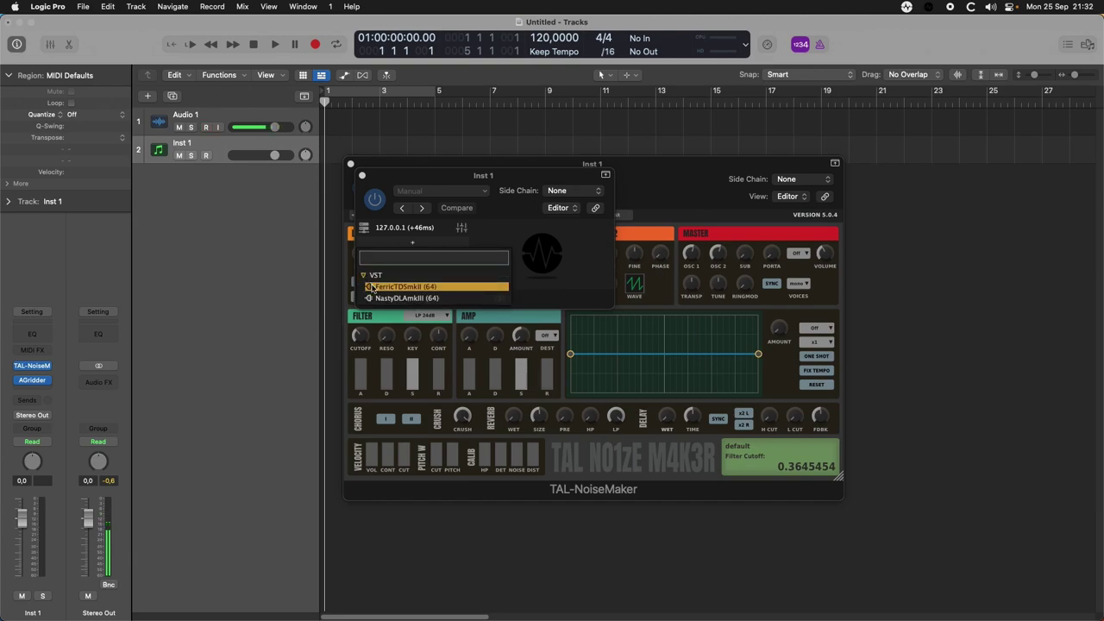
click(370, 287)
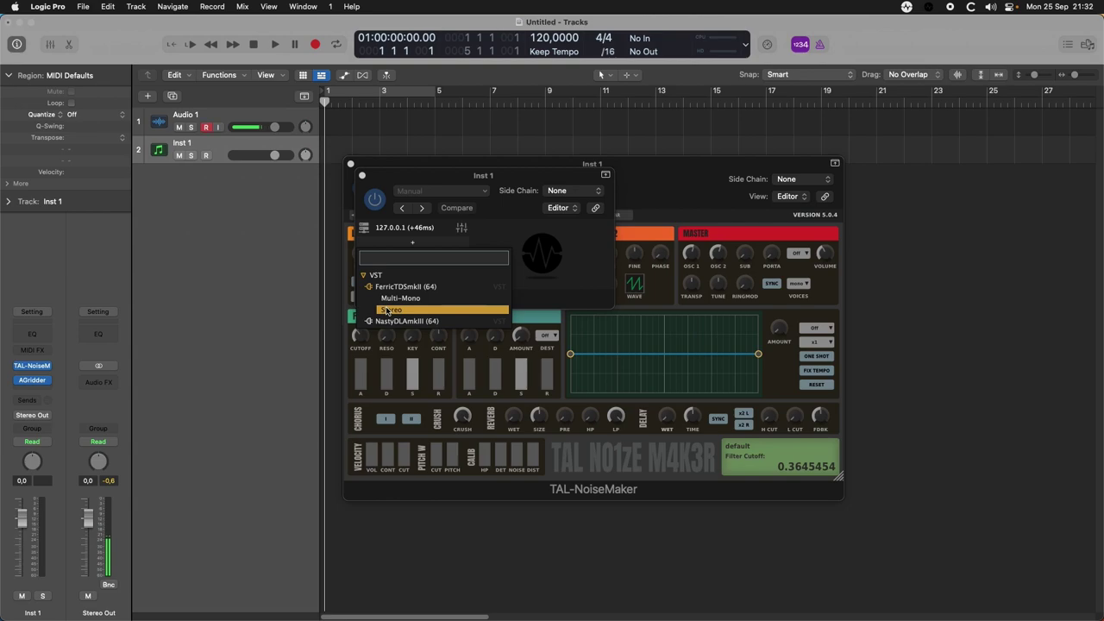
click(387, 311)
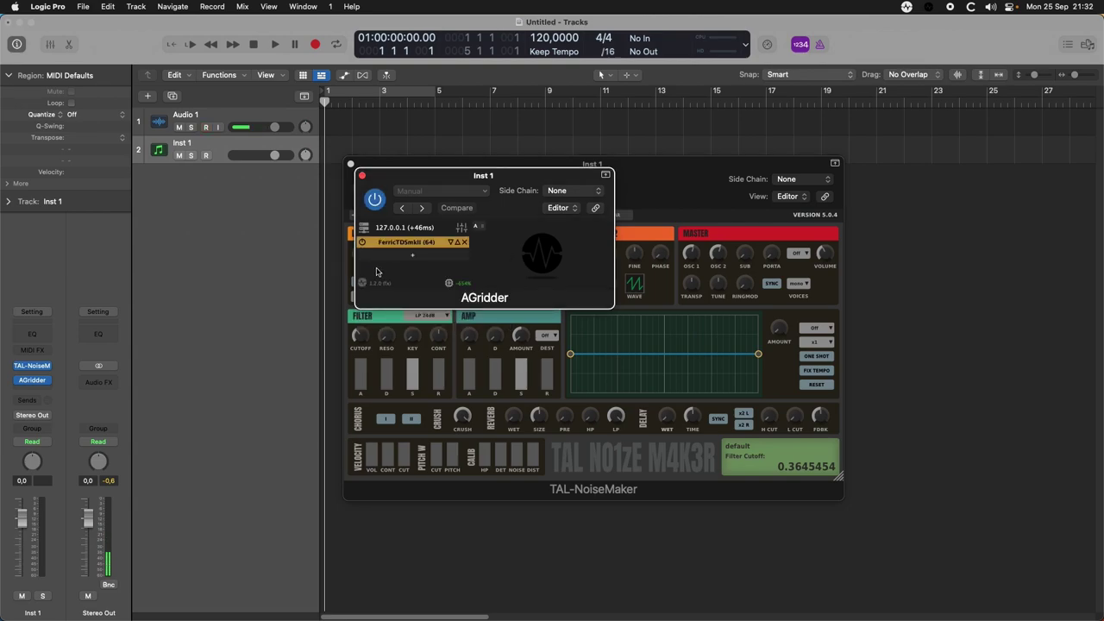
Show FerricTDSmkII in the generic editor, then switch back to AGridder's own interface.
click(462, 232)
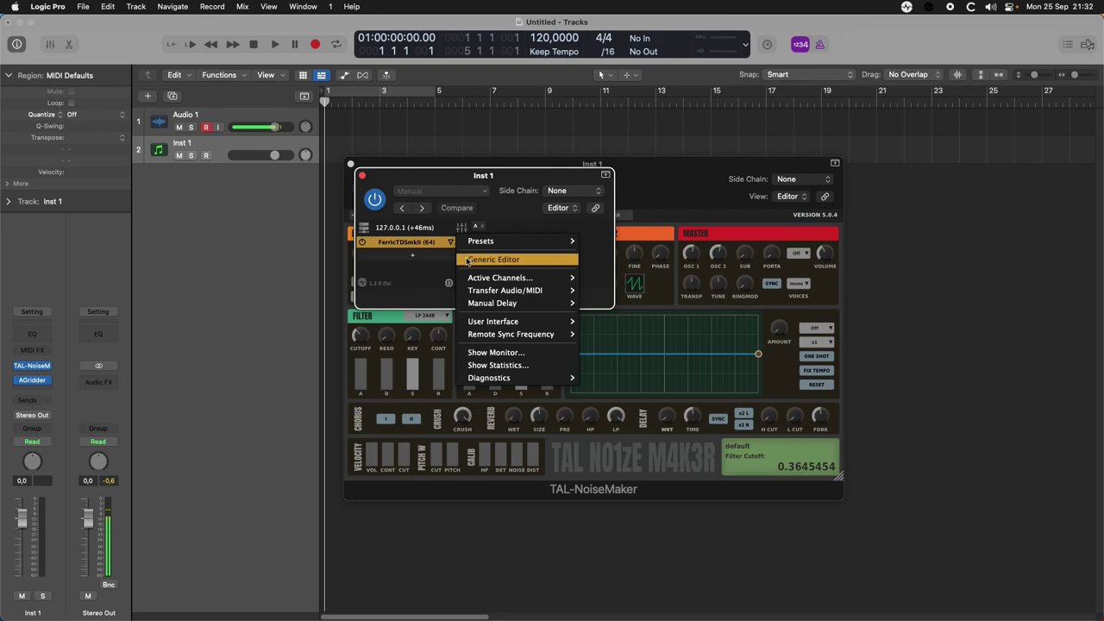
click(467, 262)
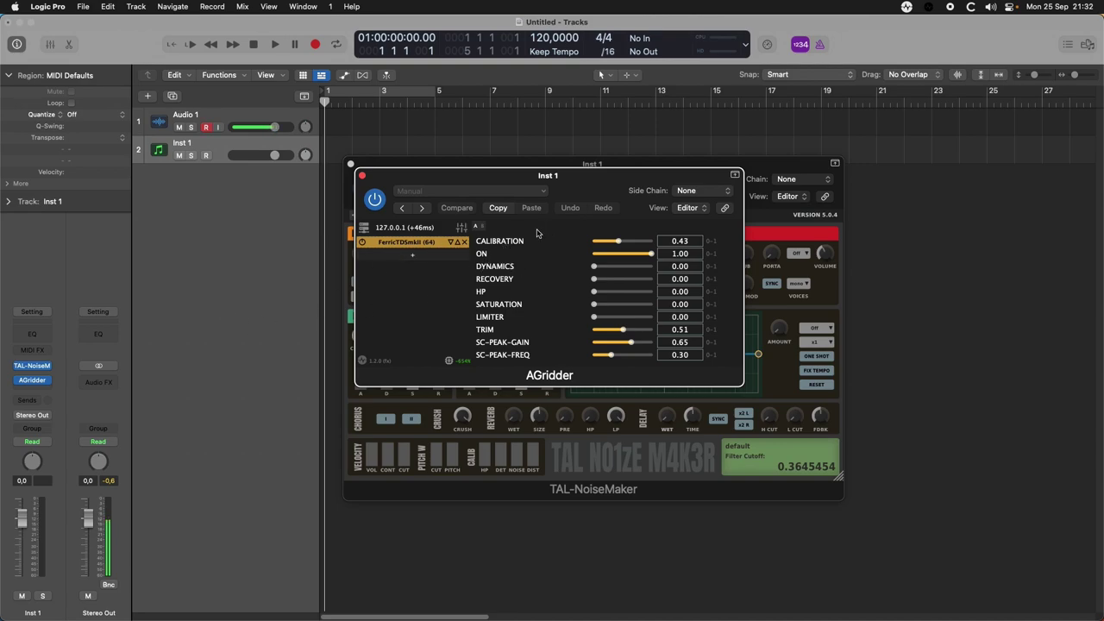
click(460, 228)
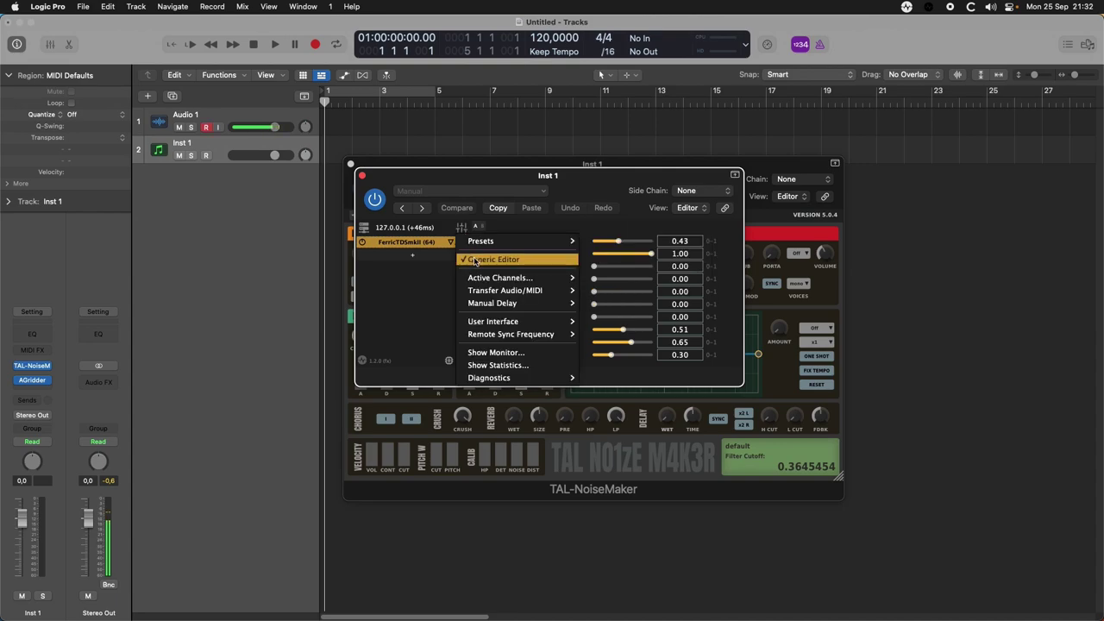
click(475, 261)
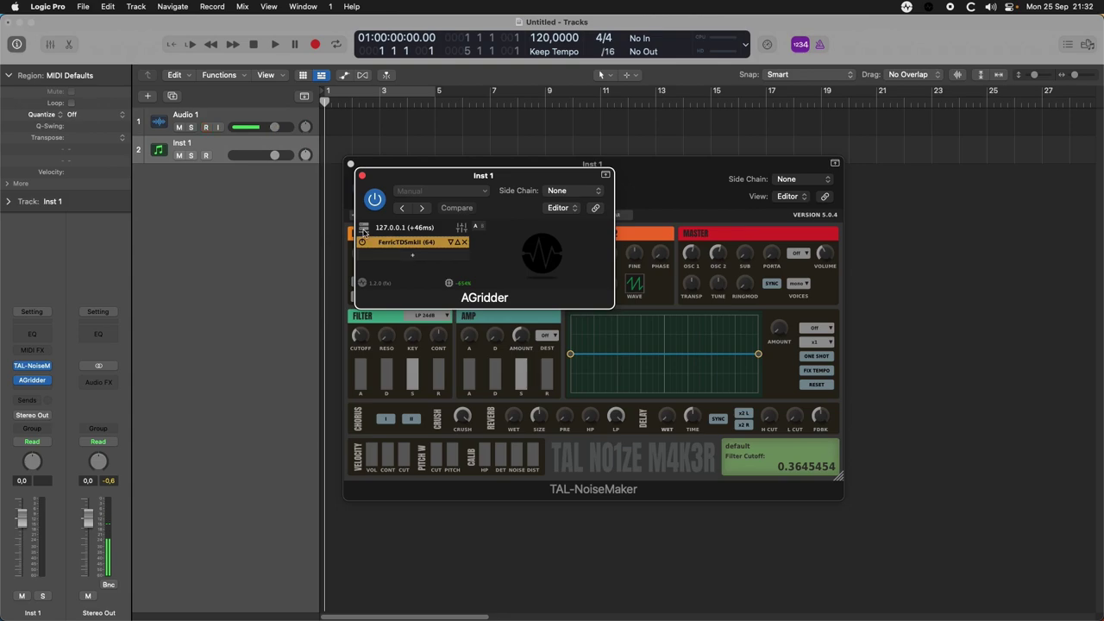
click(363, 230)
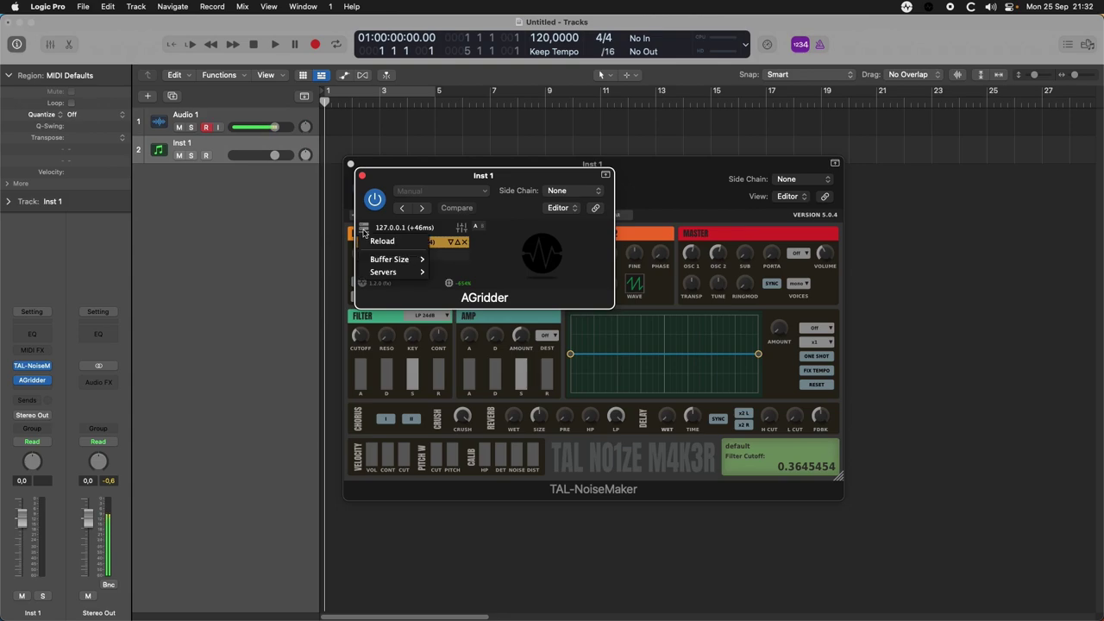
mouse_move(379, 259)
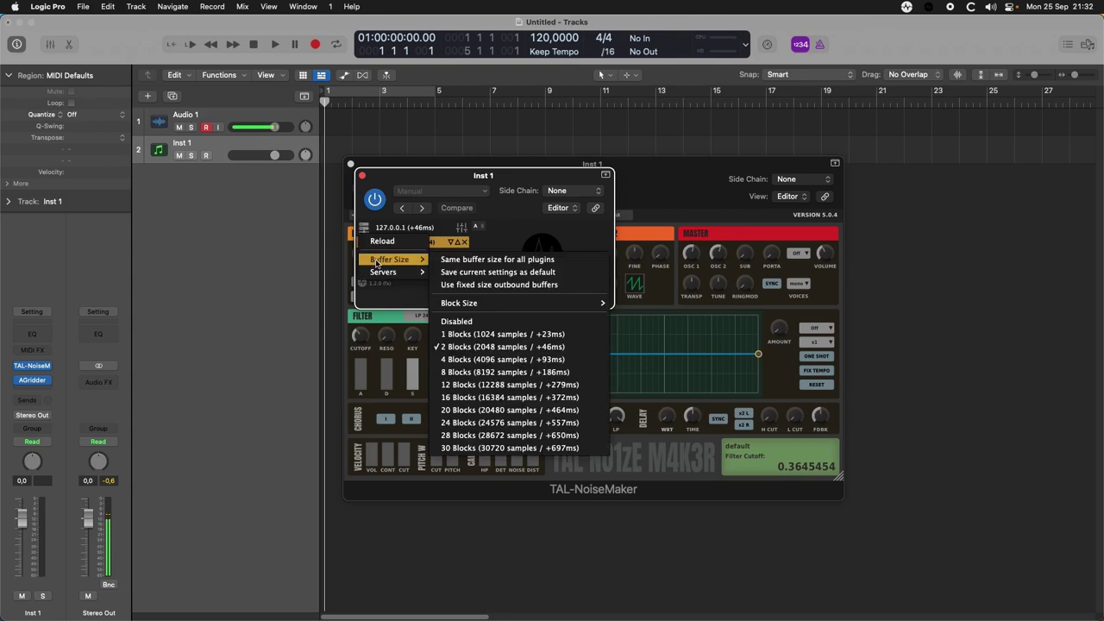
click(406, 298)
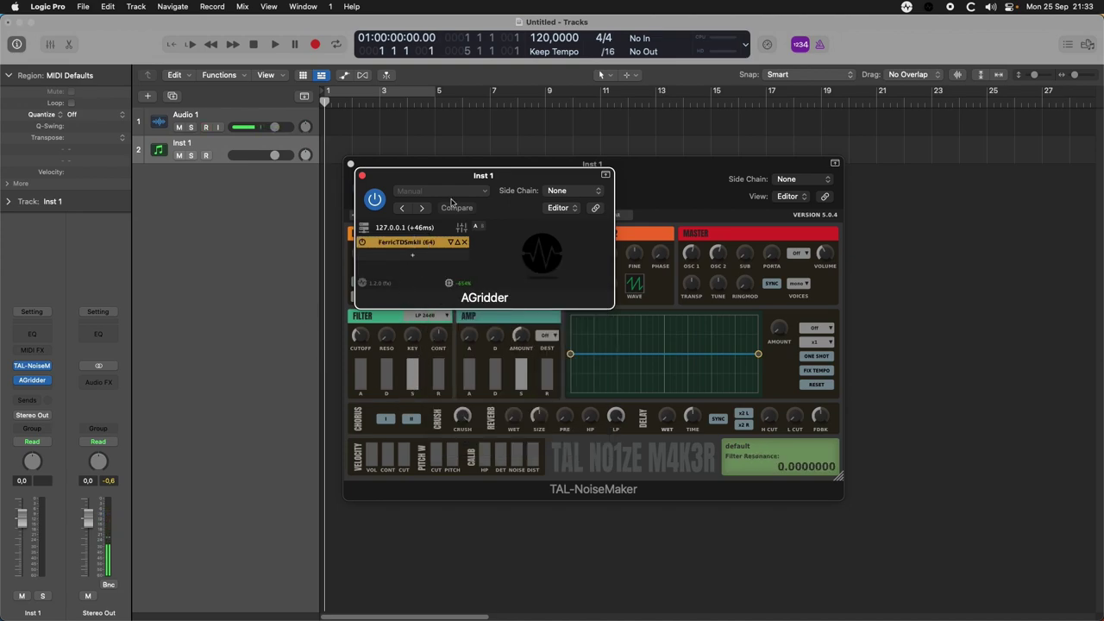
Bring the FerricTDSmkII editor window forward via the wine64-preloader Dock icon.
click(461, 232)
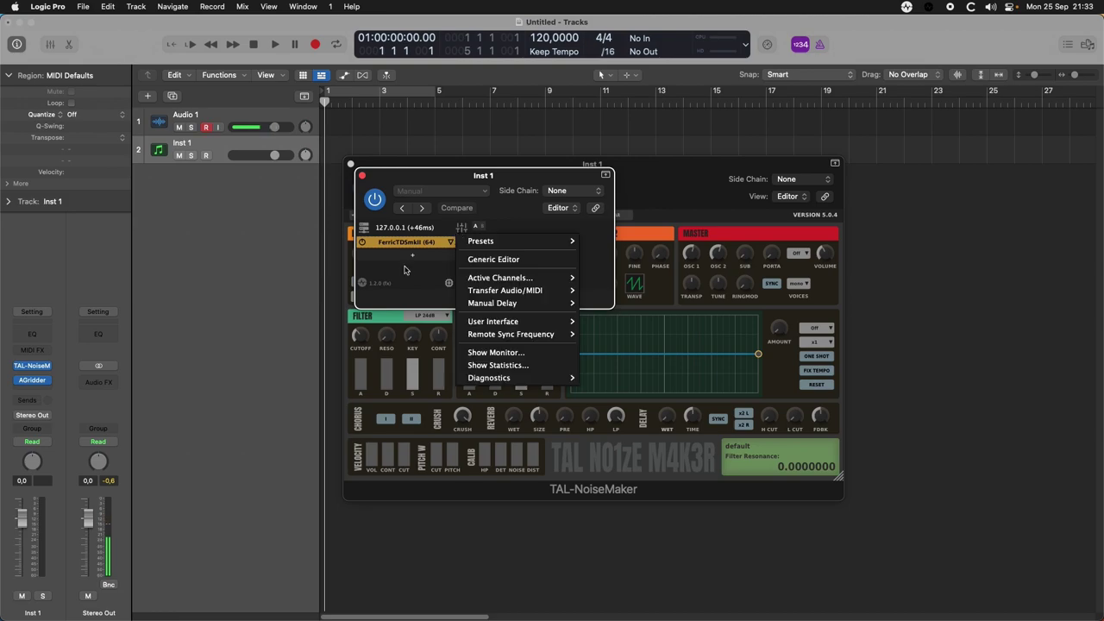
click(394, 292)
mouse_move(7, 373)
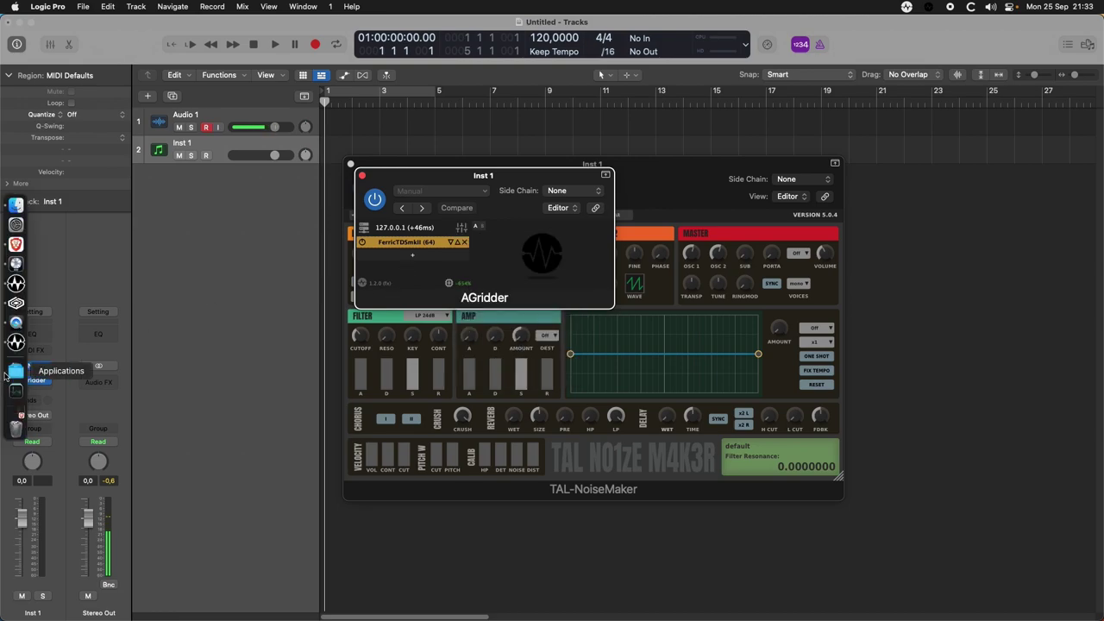
click(15, 344)
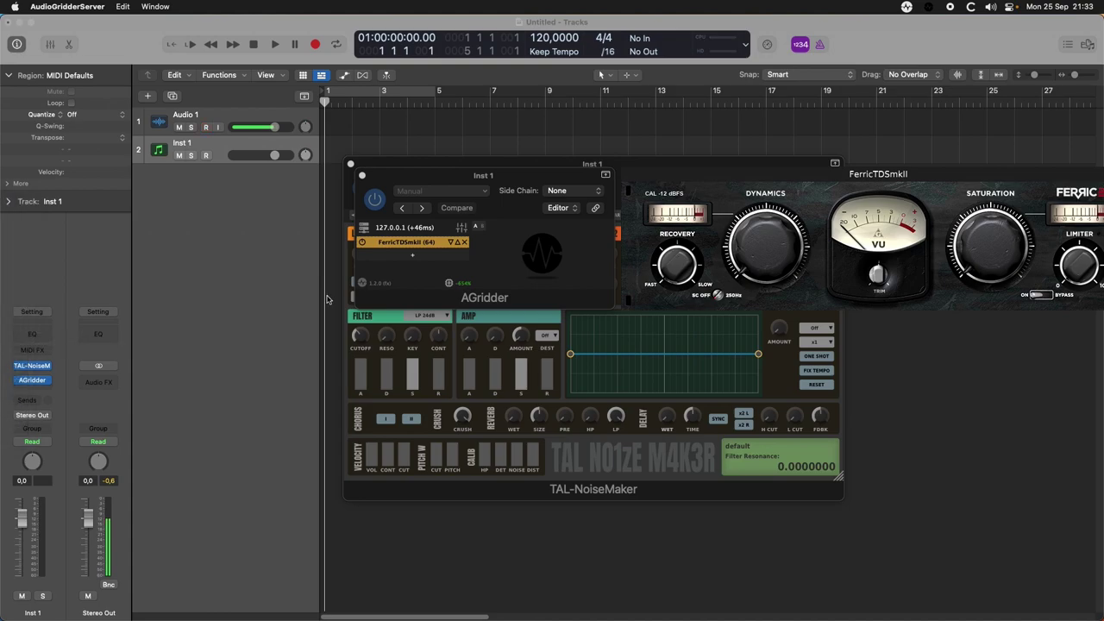
Move the AGridder window to the upper left, keeping the FerricTDSmkII editor in front.
drag(453, 175, 204, 138)
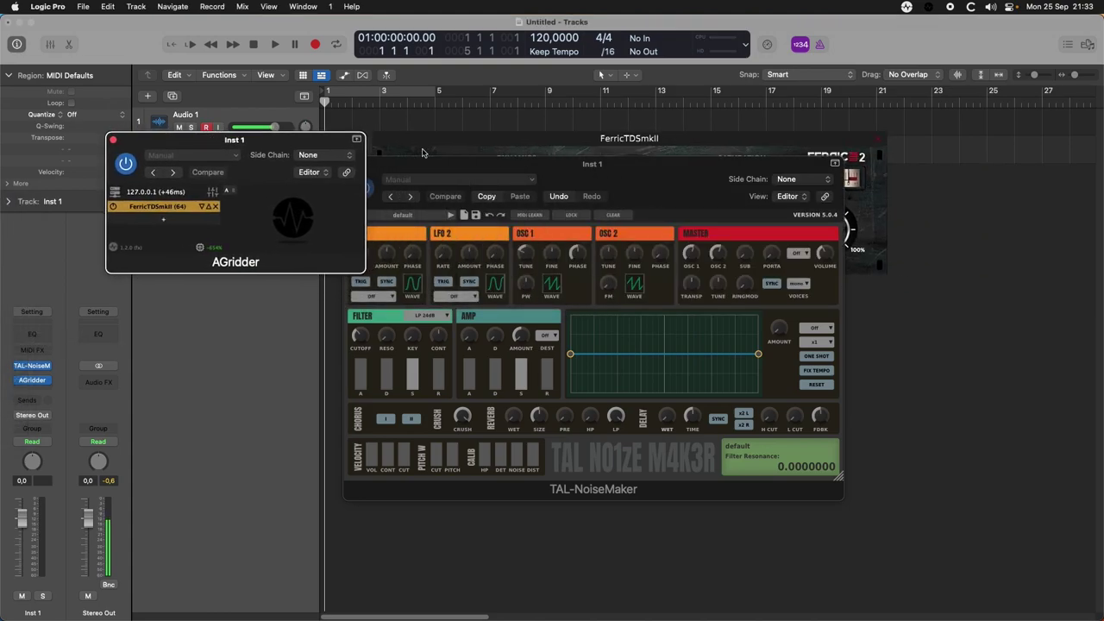
drag(426, 153, 461, 239)
click(199, 206)
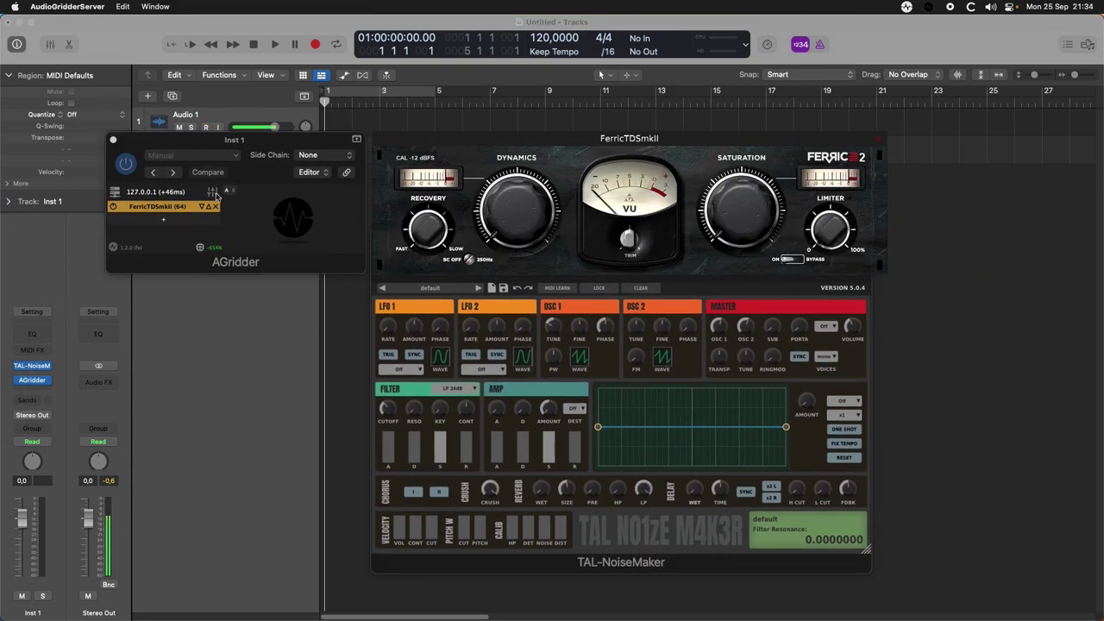
click(214, 193)
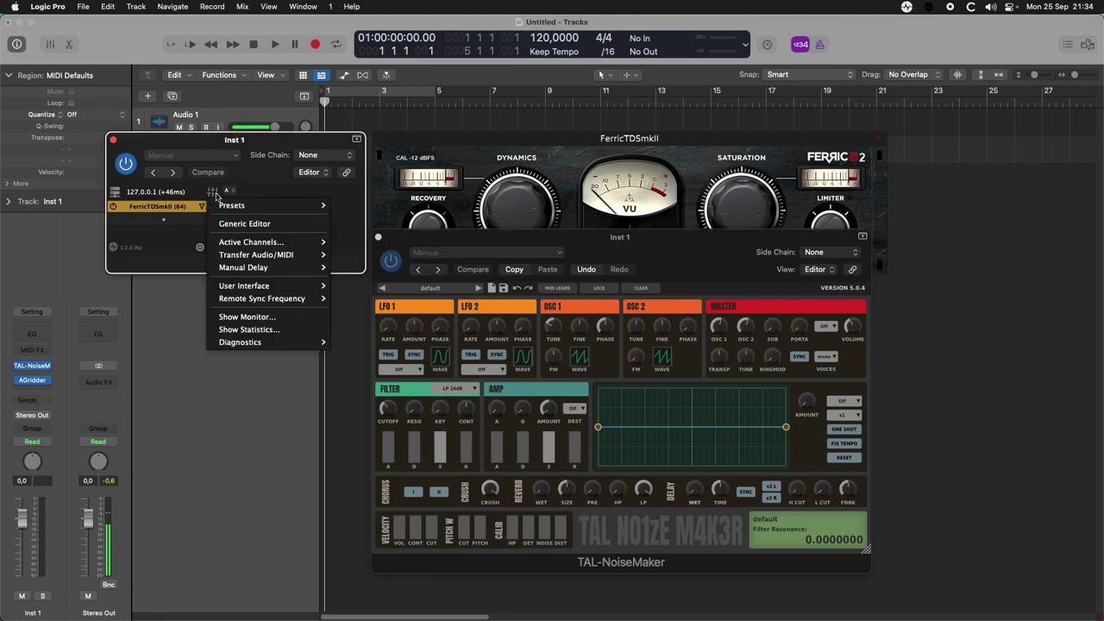
mouse_move(280, 343)
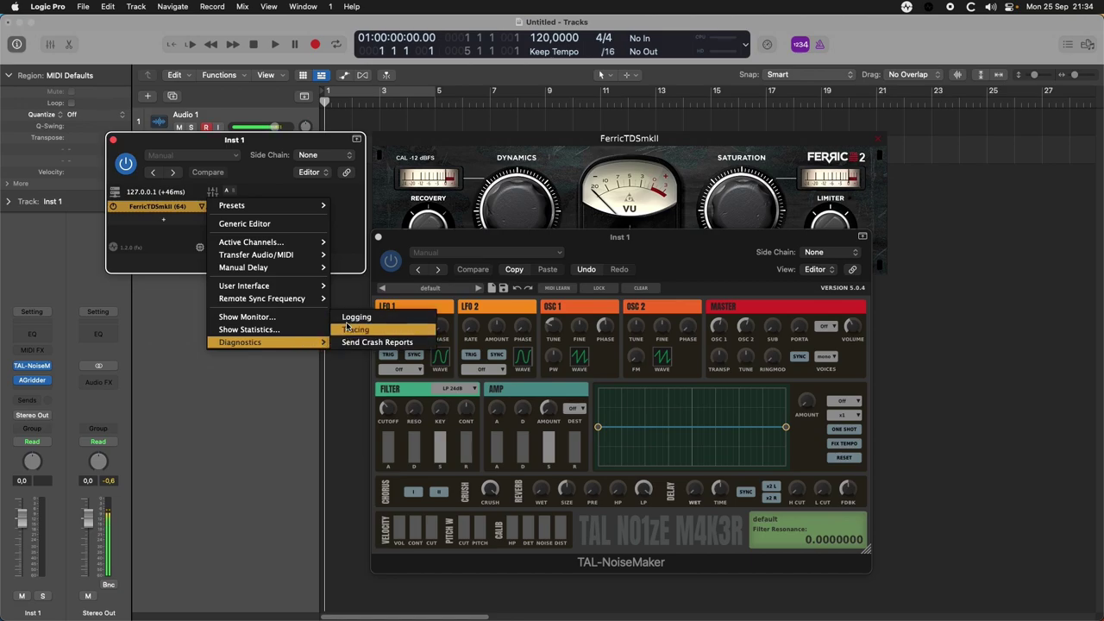
Shift TAL-NoiseMaker down and right, move AGridder lower, and record-enable track Inst 1.
click(341, 250)
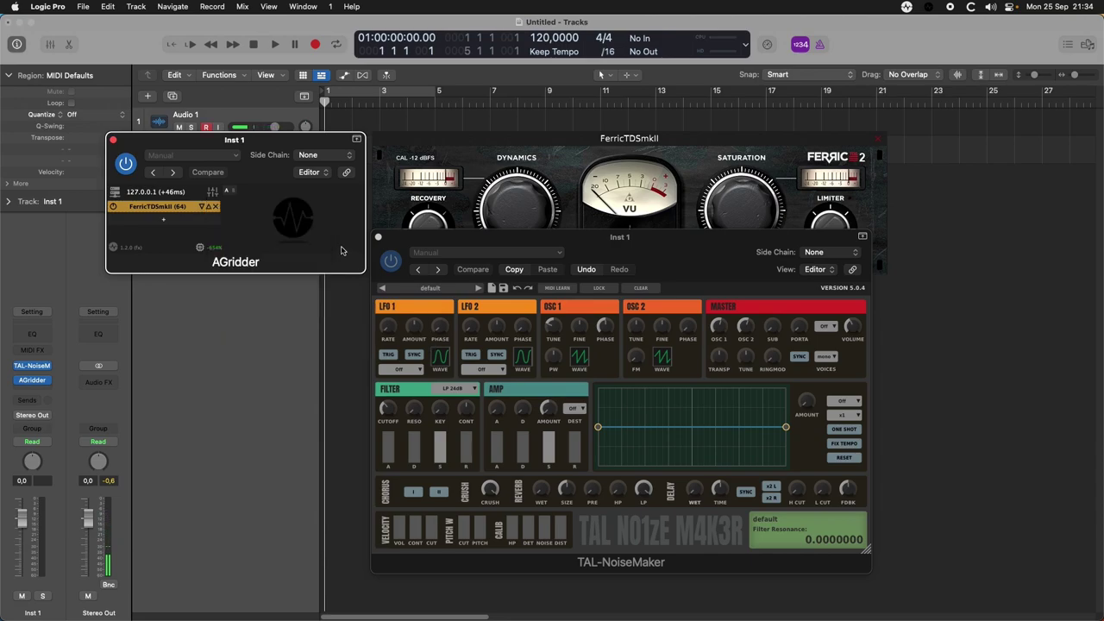
drag(431, 242, 411, 289)
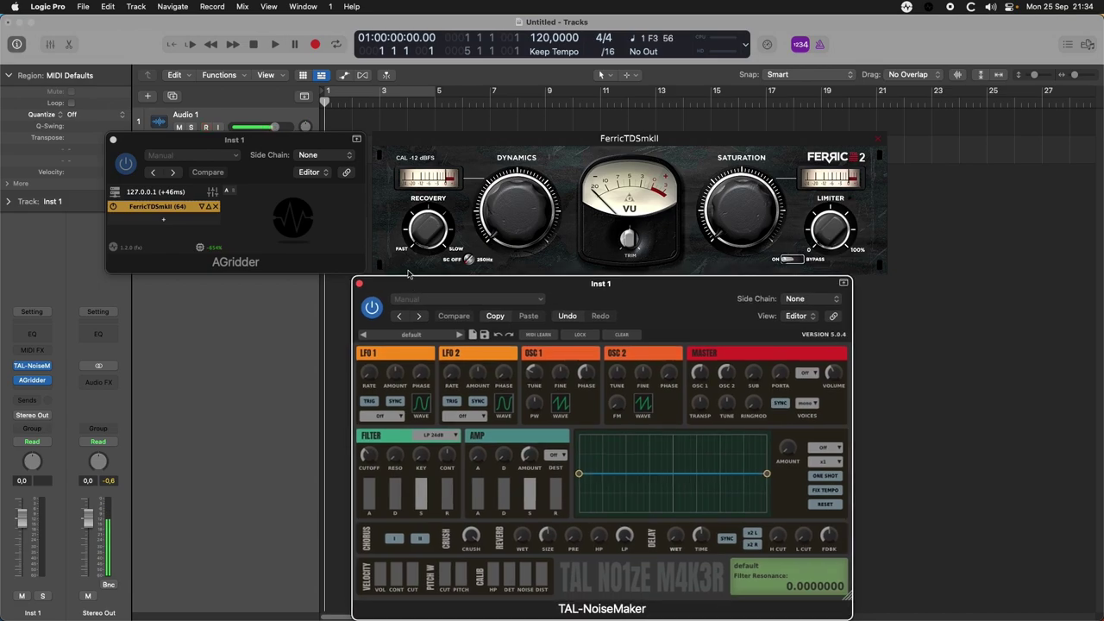
drag(146, 140, 150, 212)
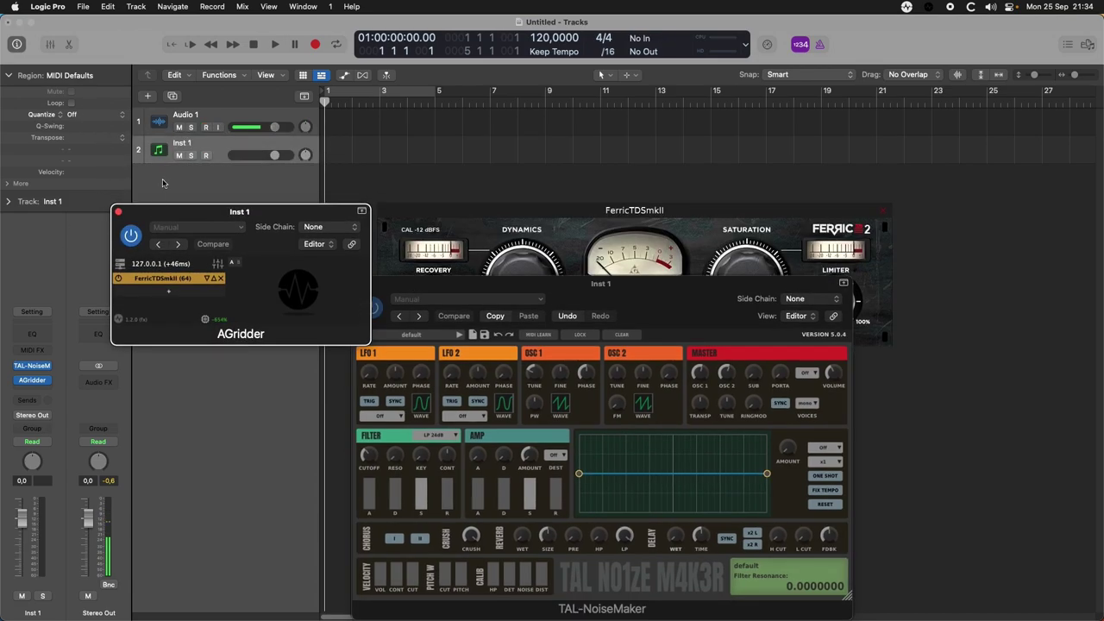
click(206, 156)
drag(473, 286, 523, 306)
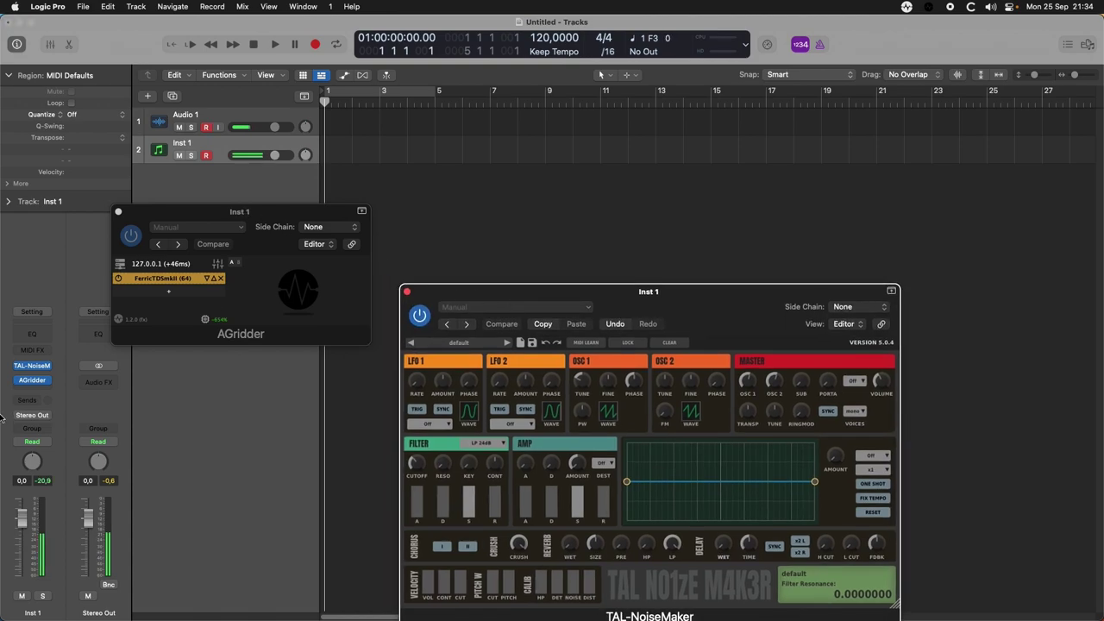
Bring the FerricTDSmkII editor forward and scroll its Dynamics knob up and down.
click(17, 345)
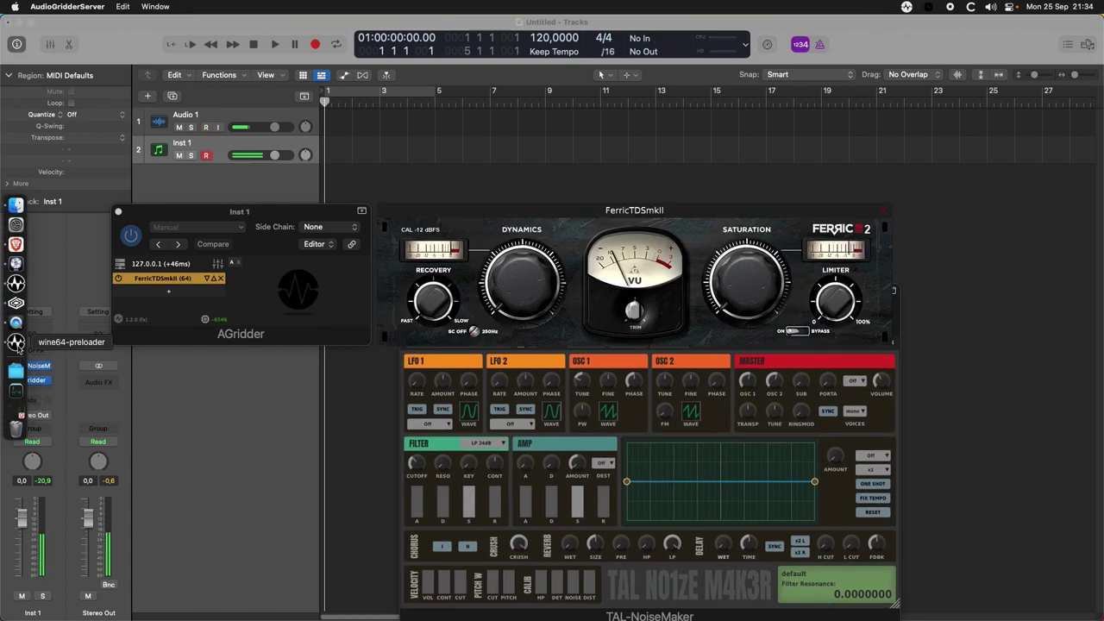
scroll(516, 298, up, 5)
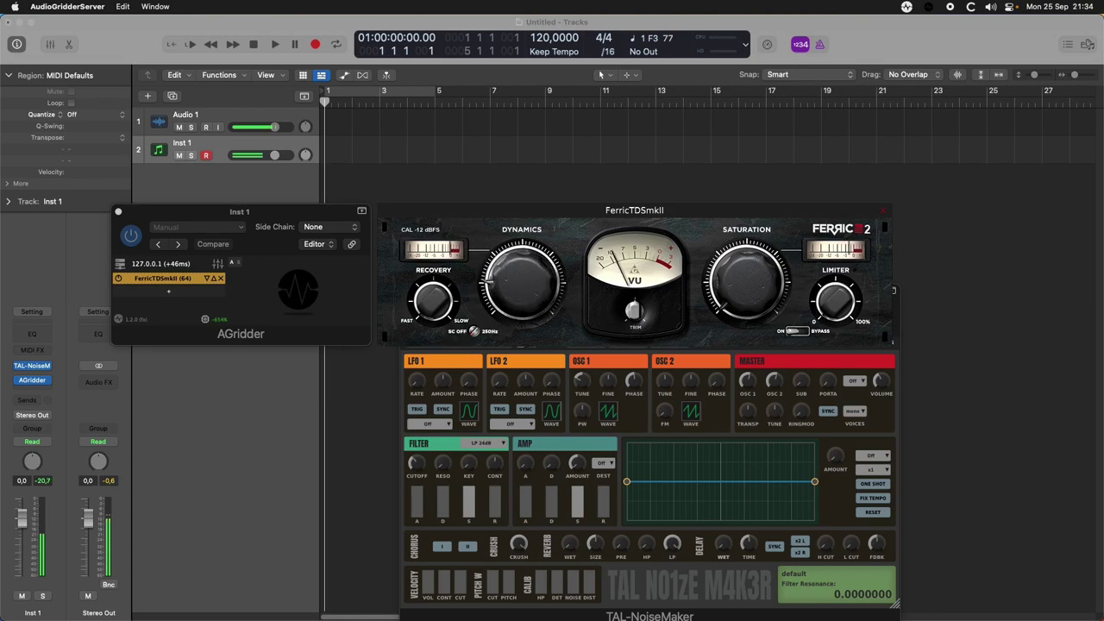
scroll(512, 295, down, 6)
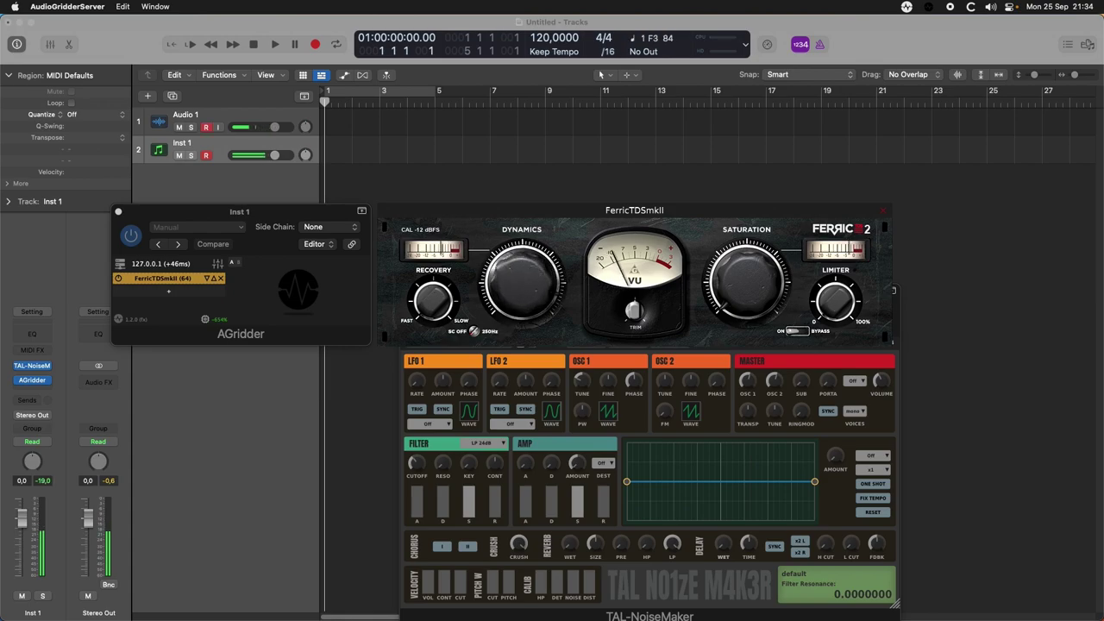
scroll(516, 284, up, 5)
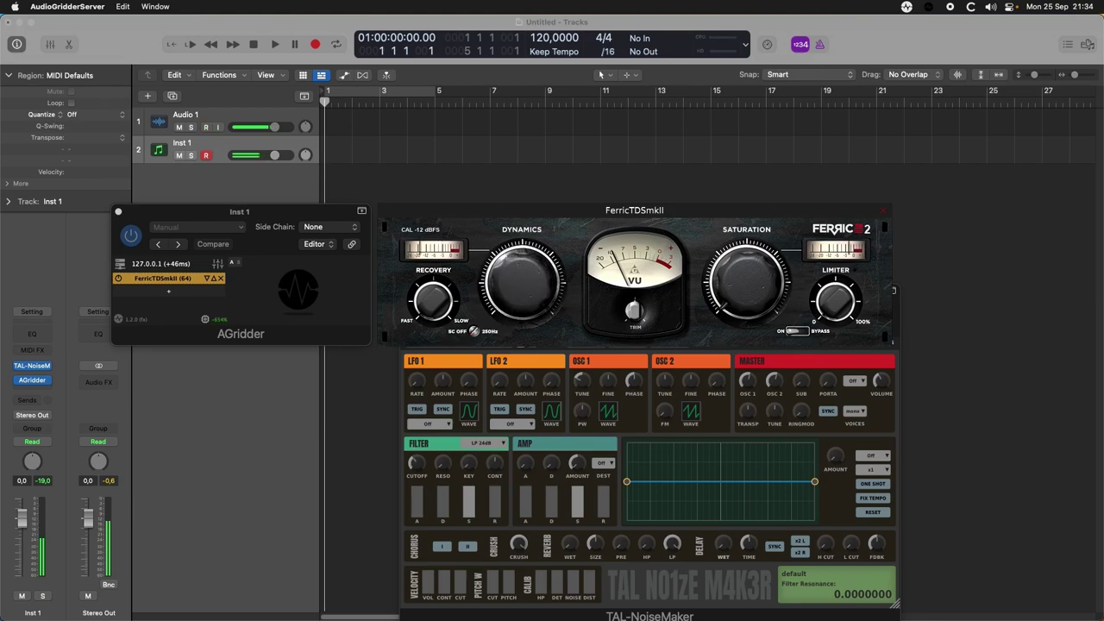
scroll(522, 280, down, 5)
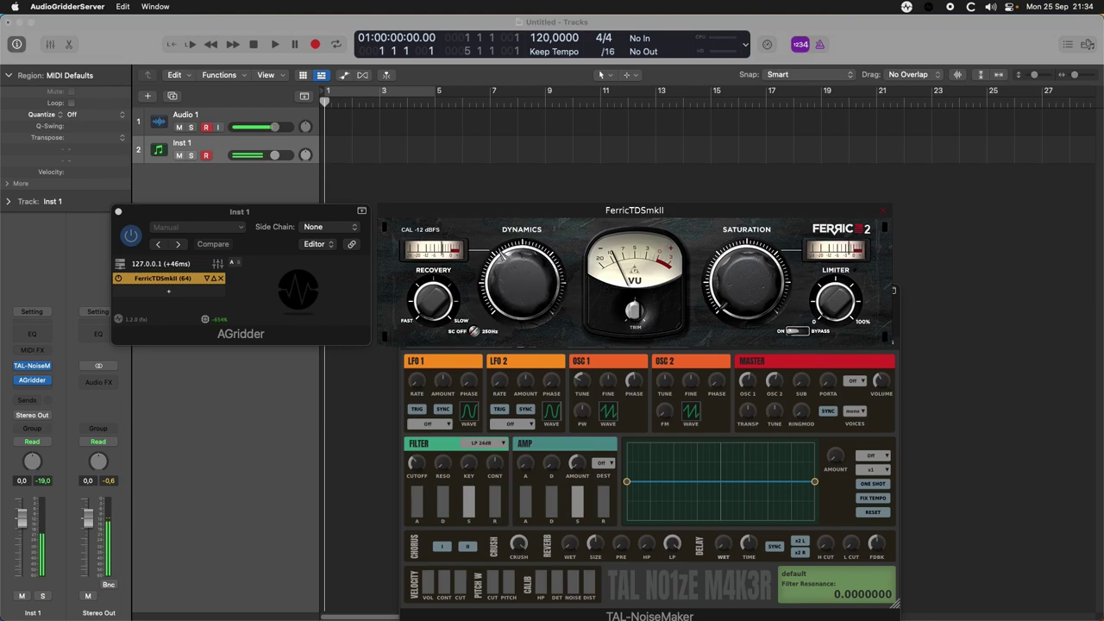
Add NastyDLAmkIII (Stereo) from the VST list as AGridder's second plugin.
click(167, 297)
click(167, 297)
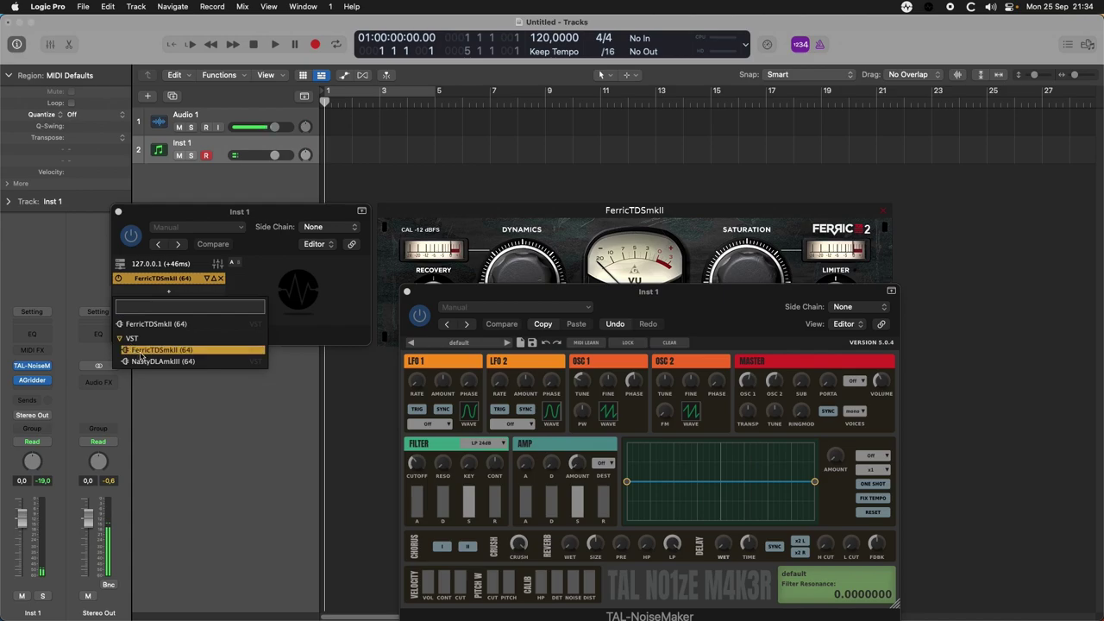
mouse_move(154, 362)
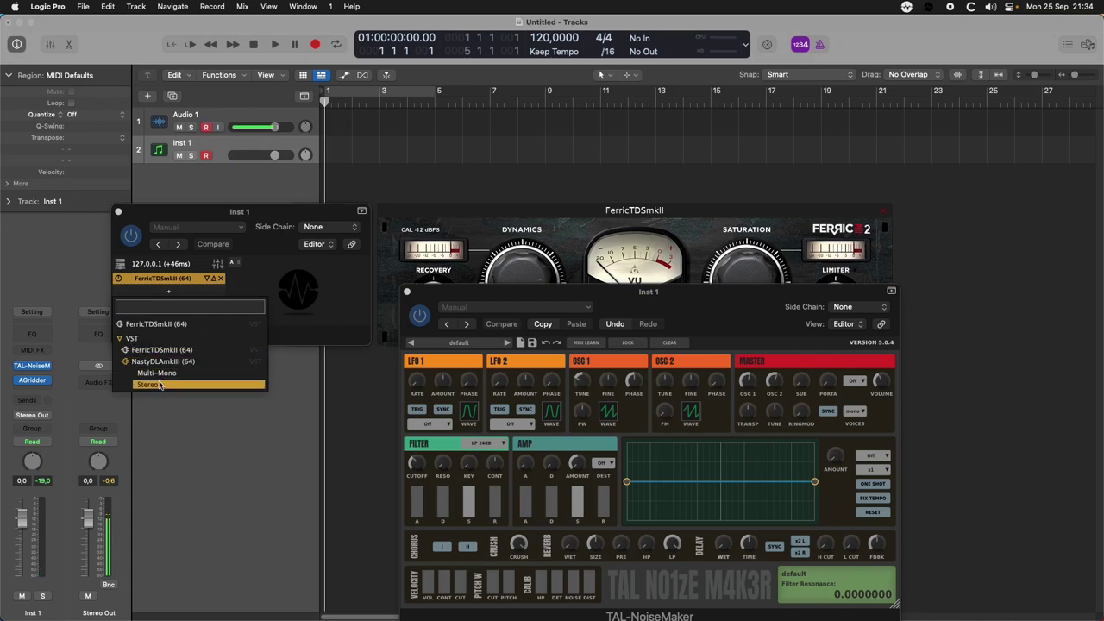
click(159, 386)
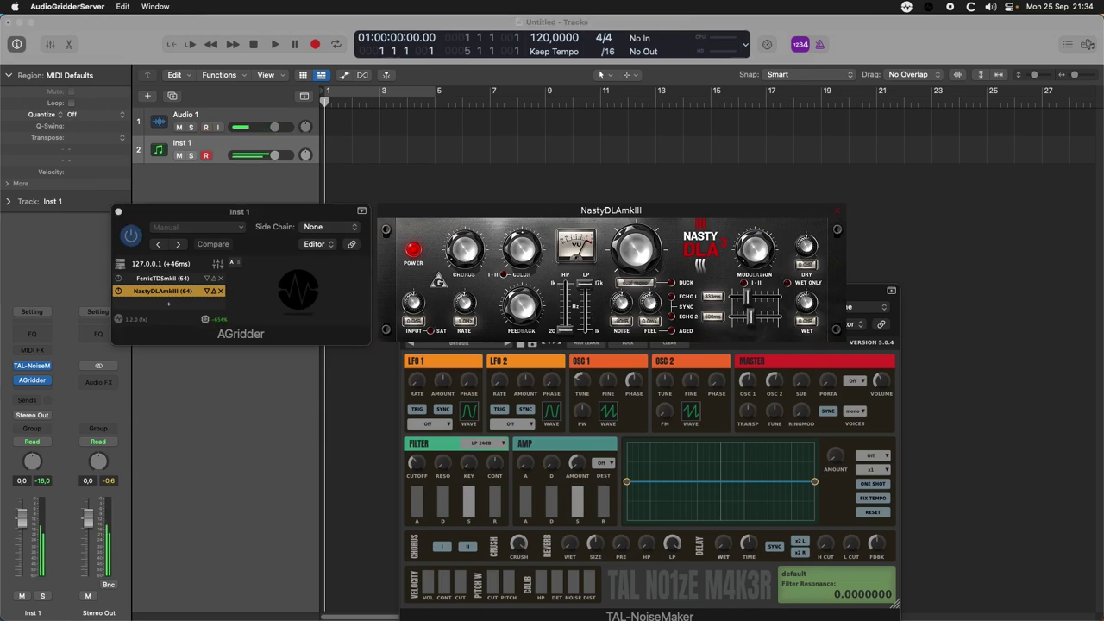
Close the NastyDLAmkIII editor window, leaving only AGridder open.
click(470, 257)
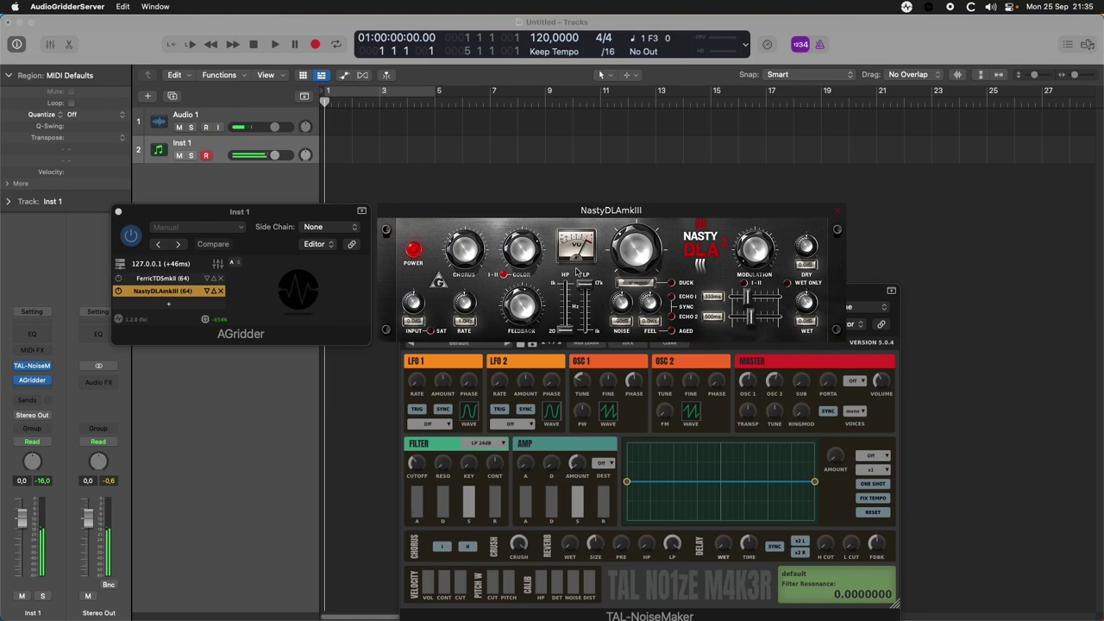
click(223, 293)
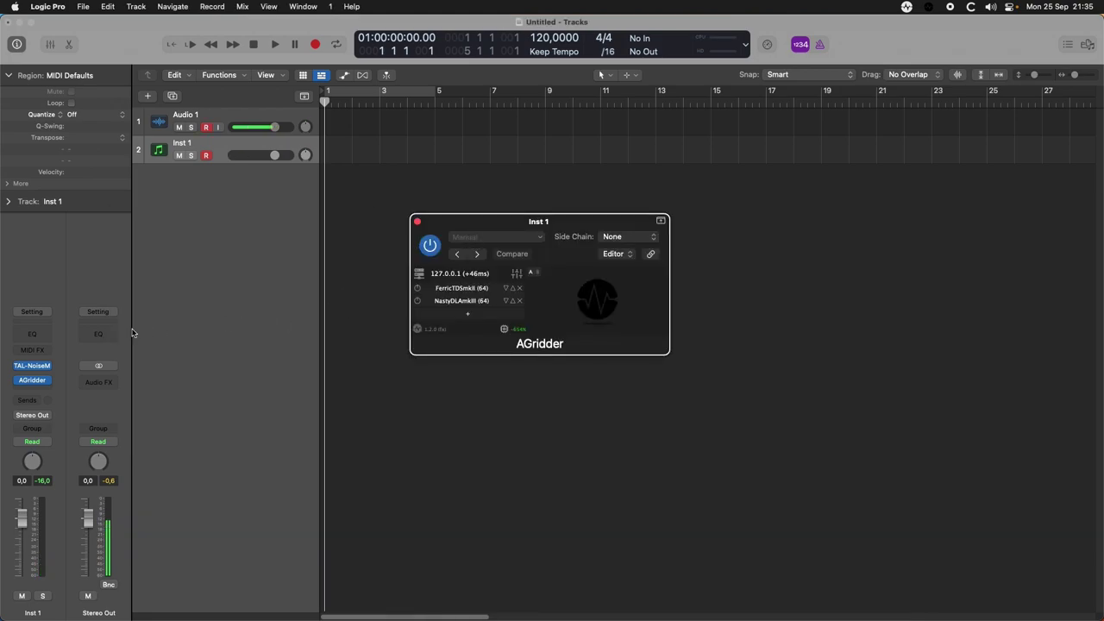
mouse_move(2, 339)
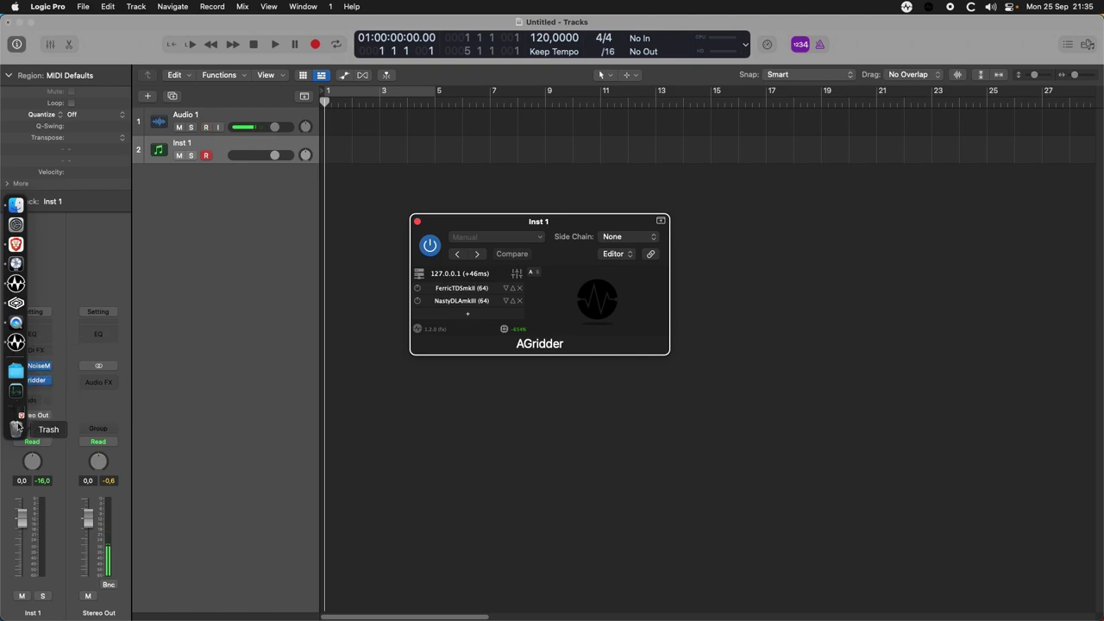